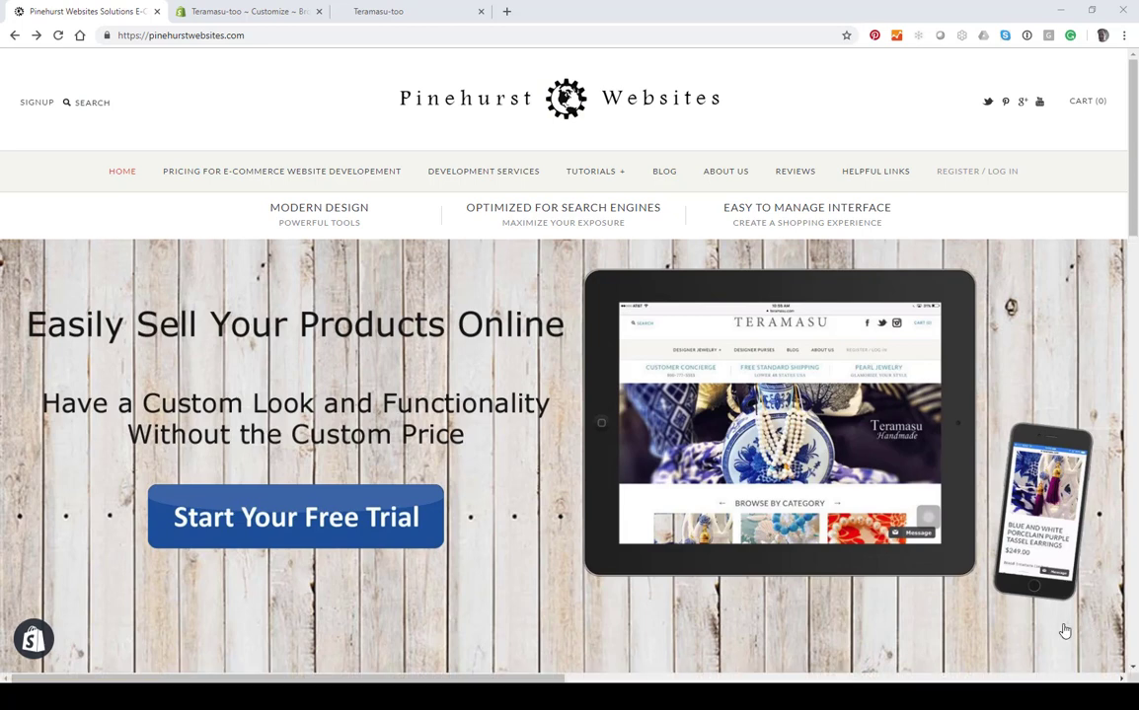
# Browse the live Teramasu storefront and its Jewelry page.
pyautogui.click(417, 10)
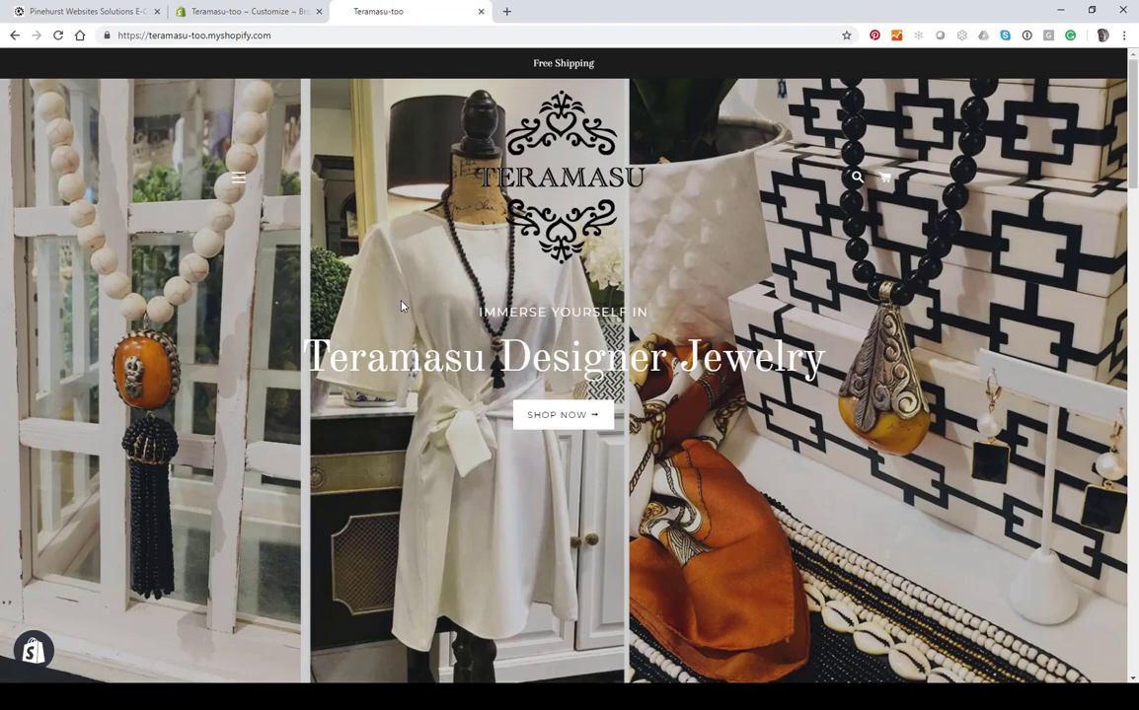
pyautogui.scroll(-10, 402, 306)
pyautogui.scroll(-12, 401, 306)
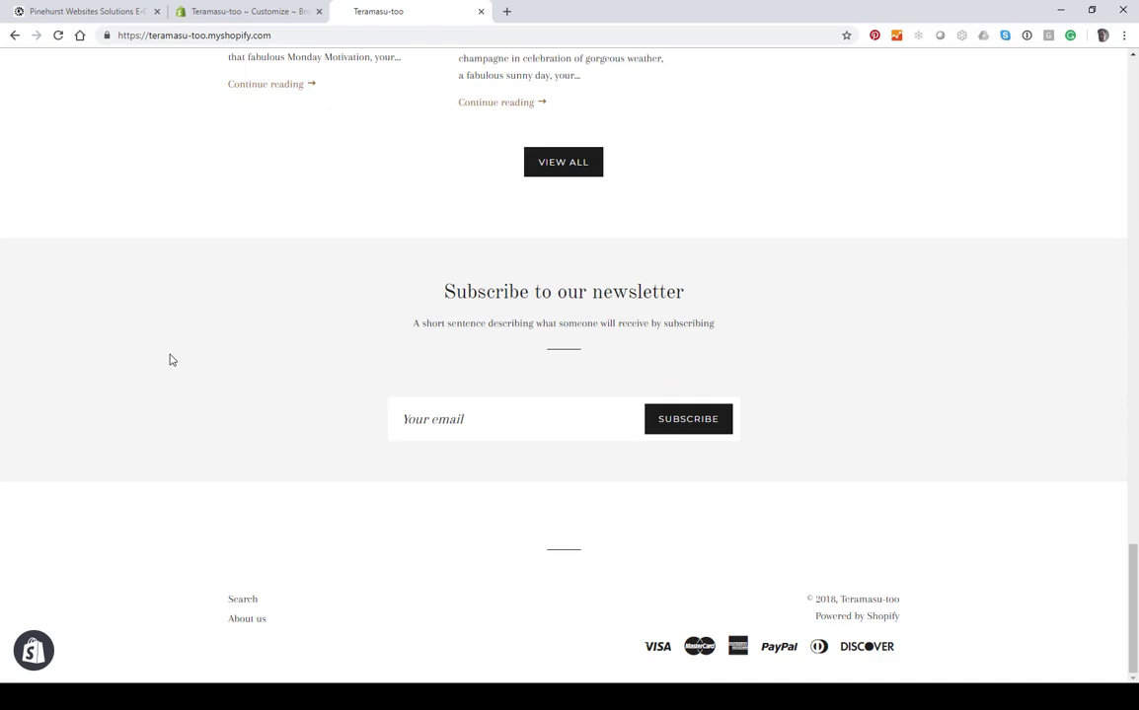
pyautogui.scroll(20, 169, 360)
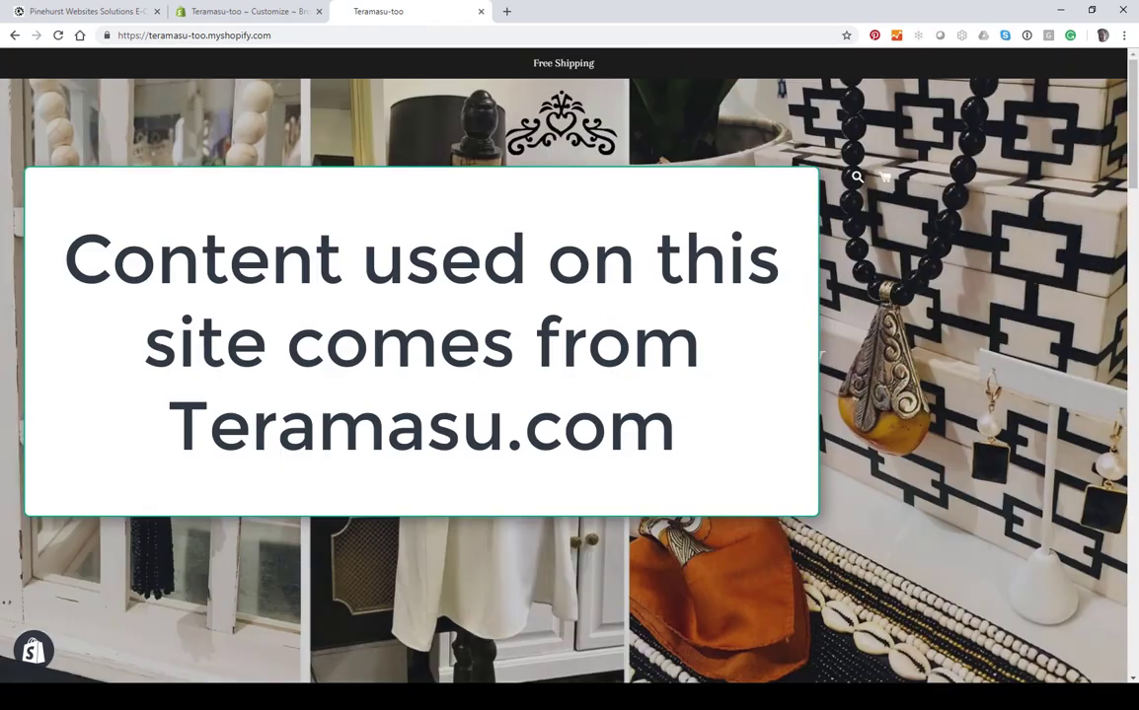
pyautogui.click(237, 178)
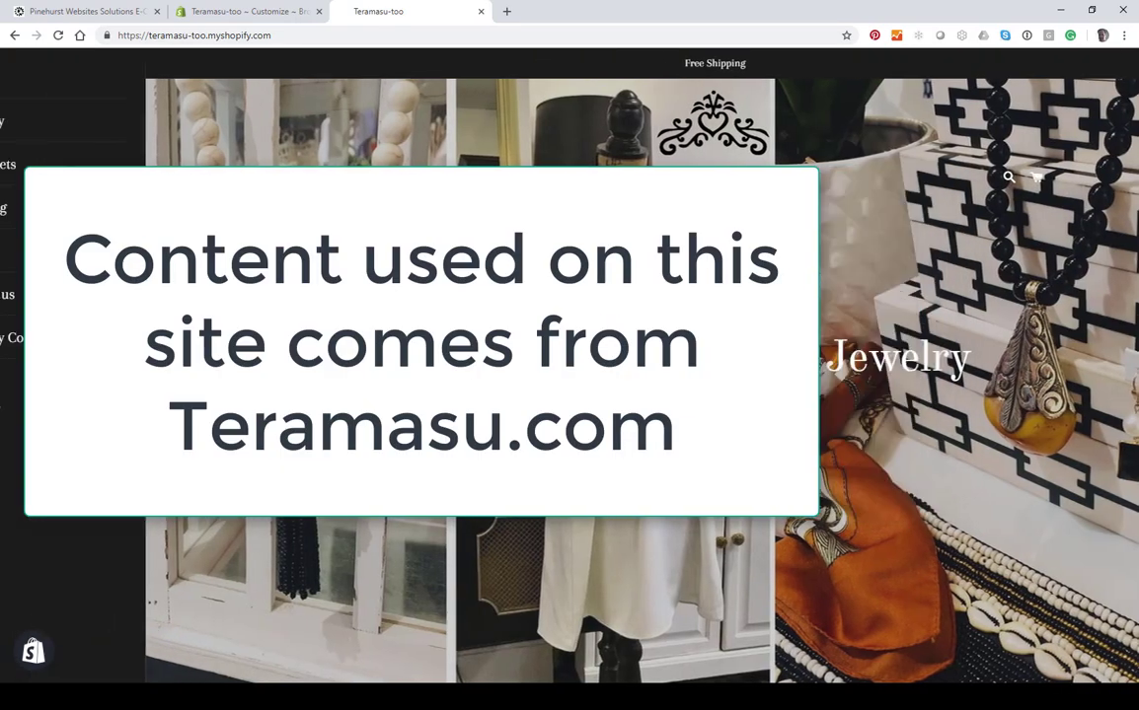
pyautogui.click(40, 121)
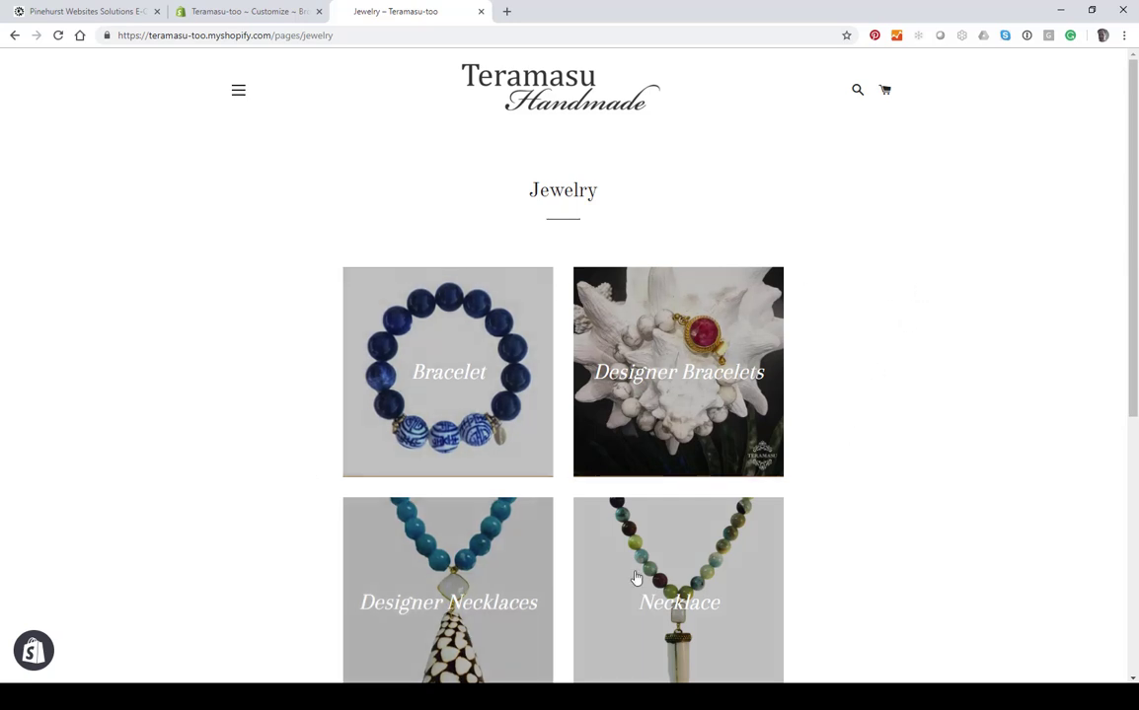
pyautogui.scroll(-4, 284, 371)
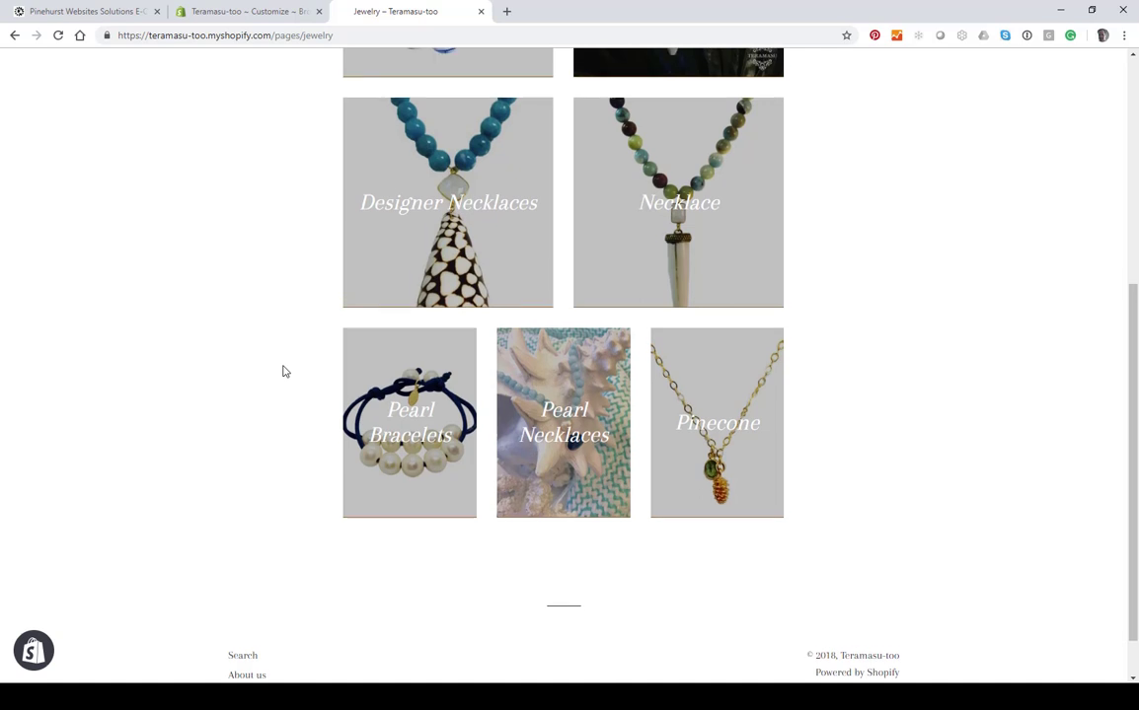
pyautogui.scroll(3, 283, 371)
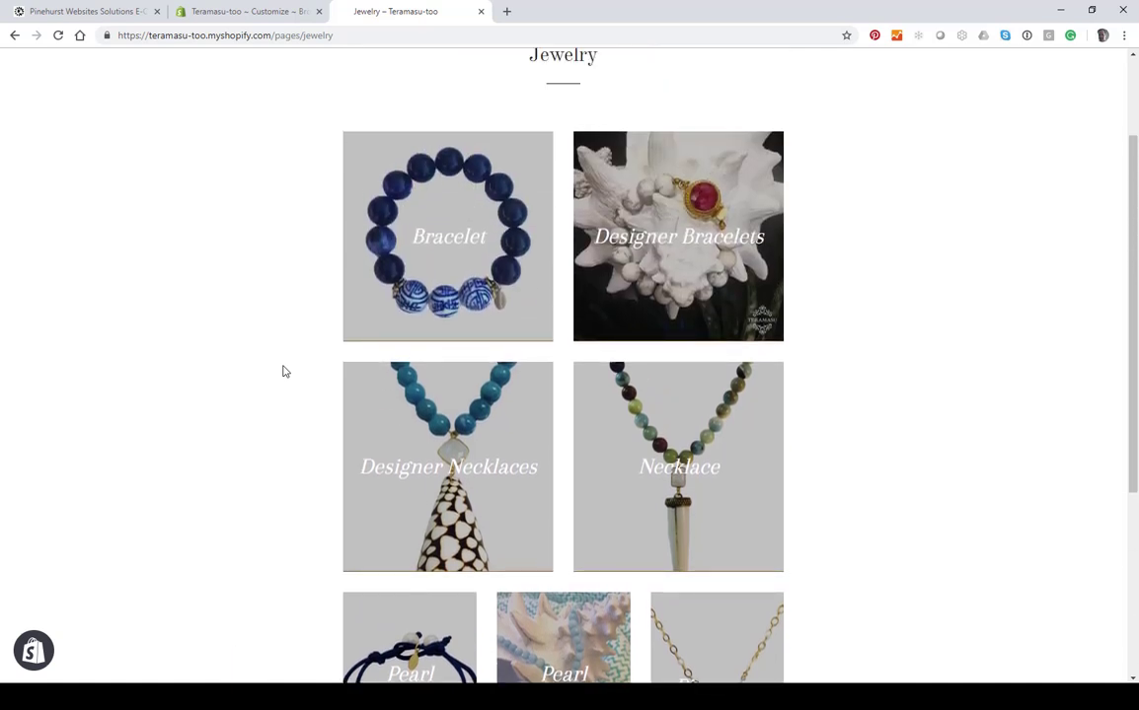
pyautogui.scroll(2, 283, 371)
# Visit the live Bracelets page and look through the Designer Bracelets collection.
pyautogui.click(240, 92)
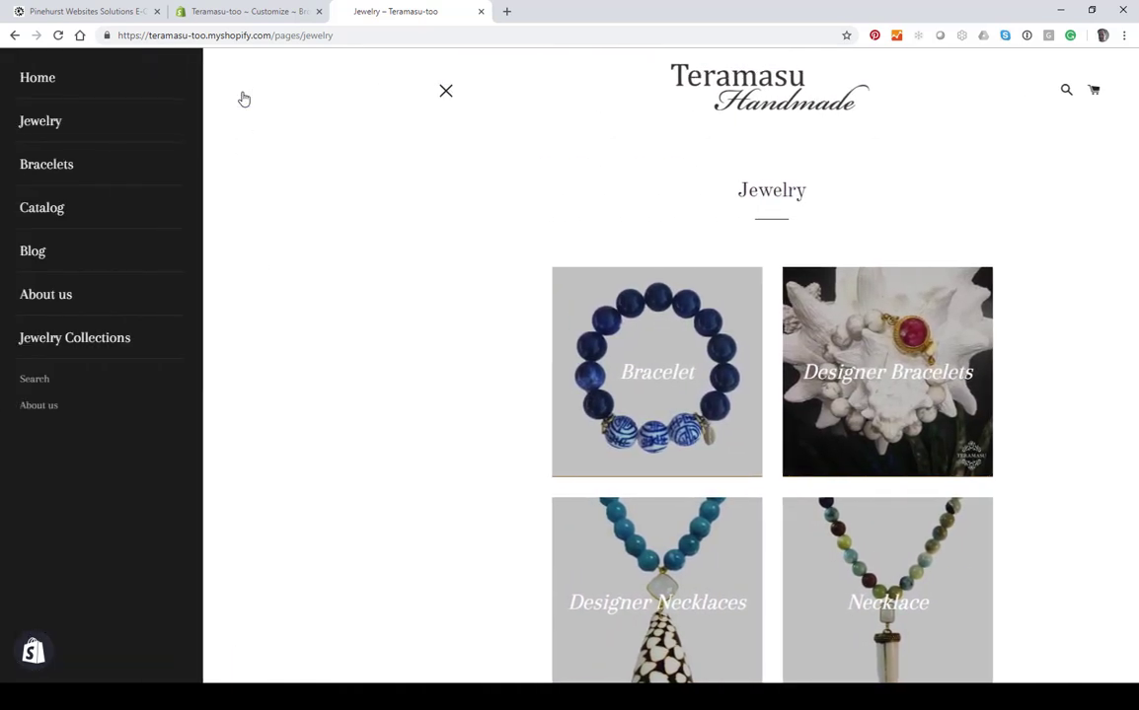
pyautogui.click(43, 166)
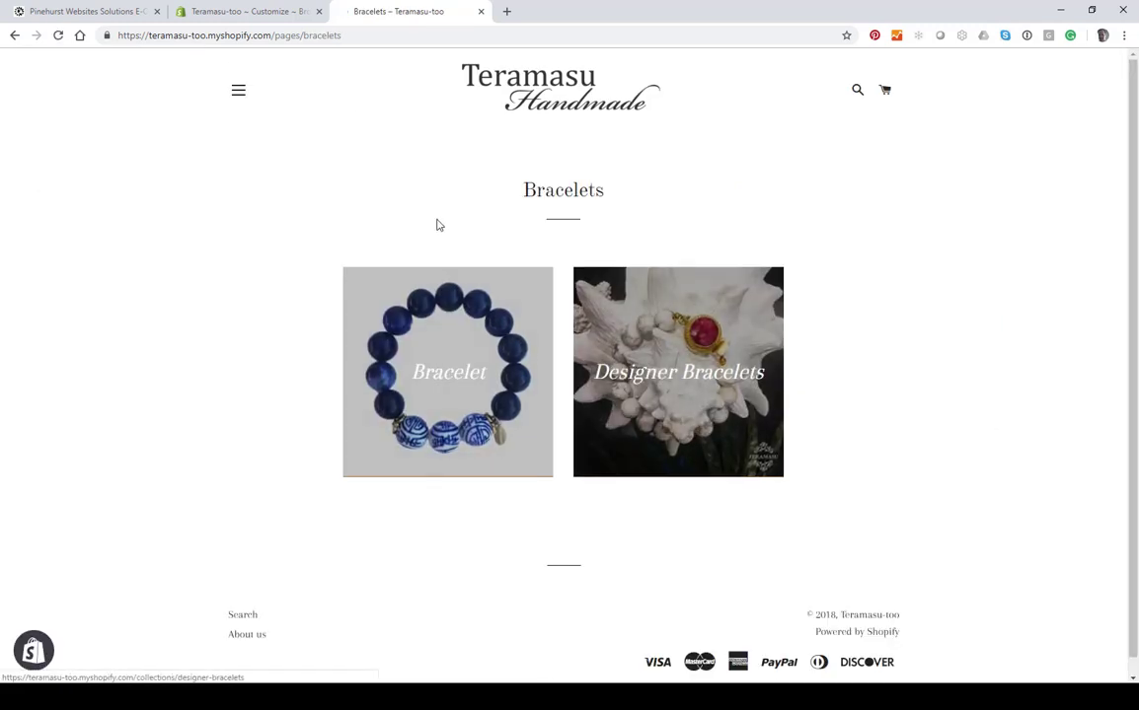
pyautogui.click(686, 385)
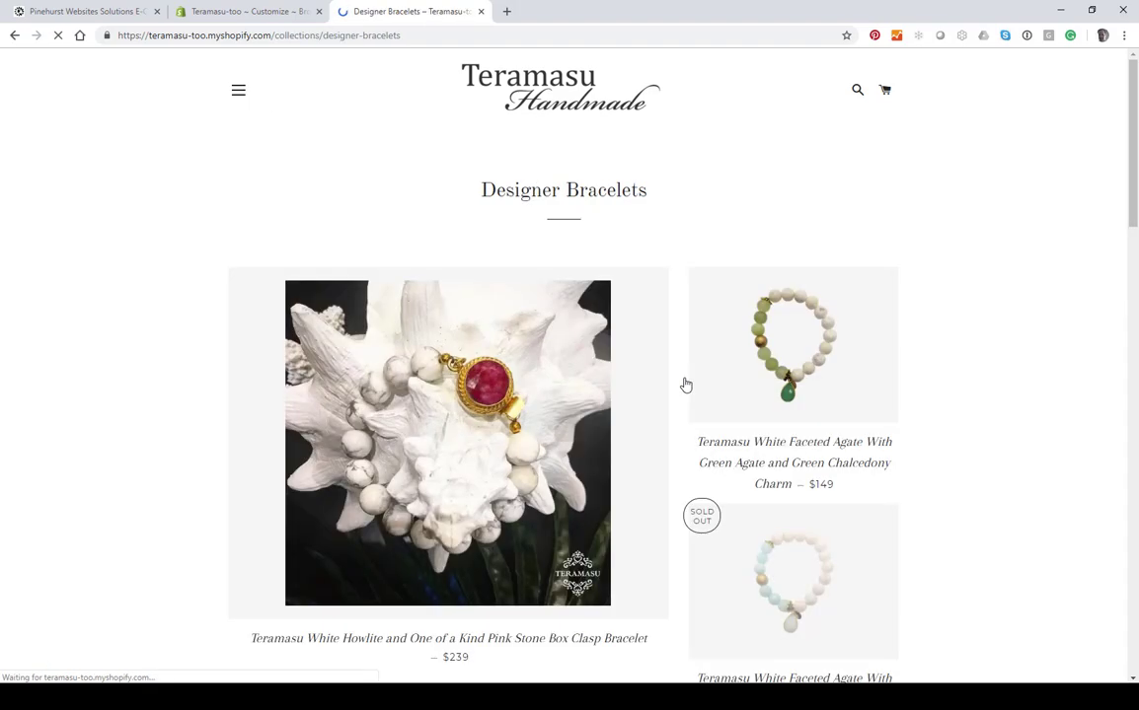
pyautogui.scroll(-7, 686, 385)
pyautogui.scroll(-10, 686, 385)
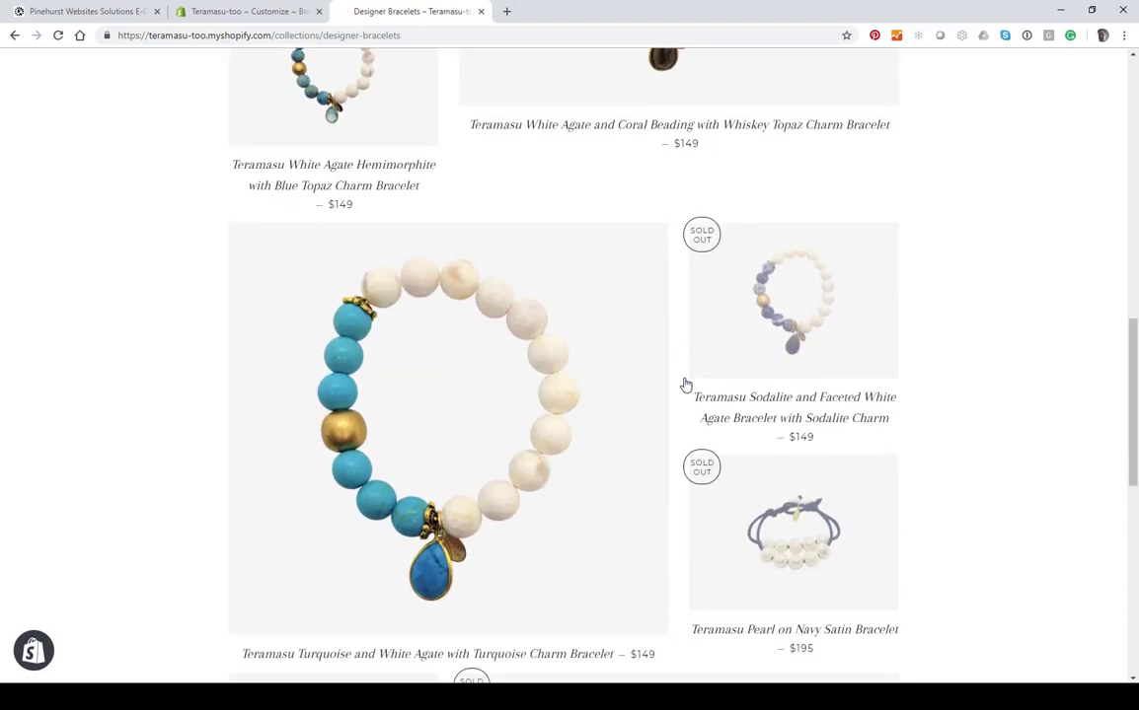
pyautogui.scroll(17, 686, 385)
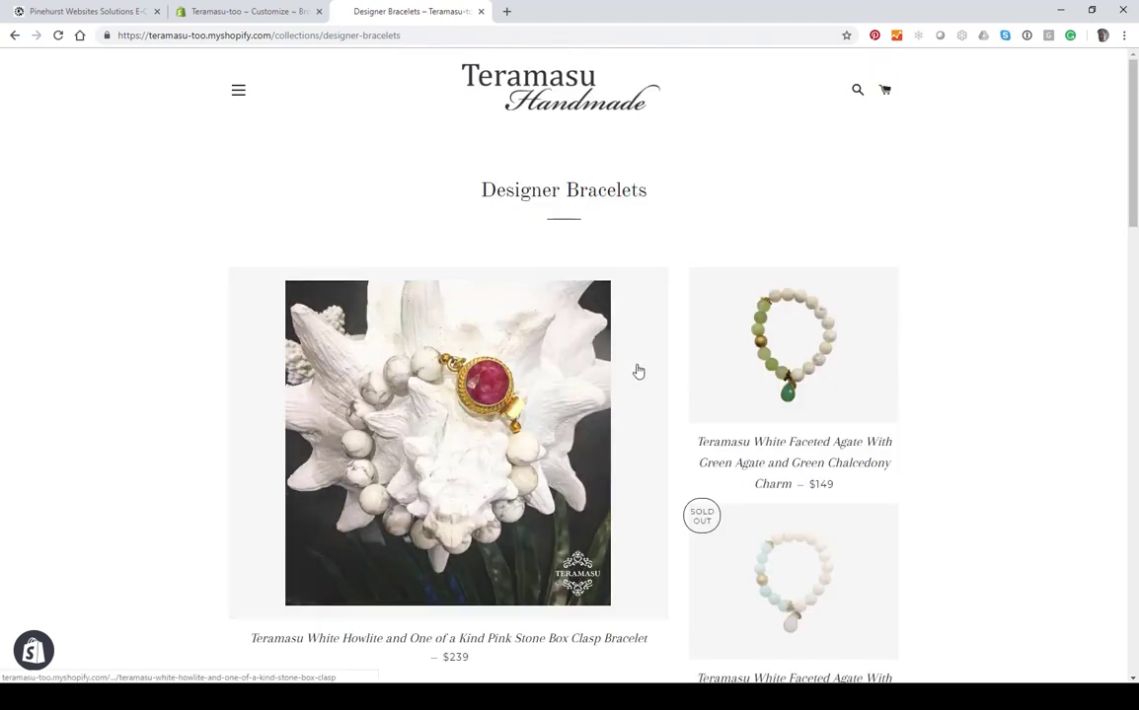
# Return to the live Bracelets page, then back to the theme editor for Bracelets.
pyautogui.click(239, 94)
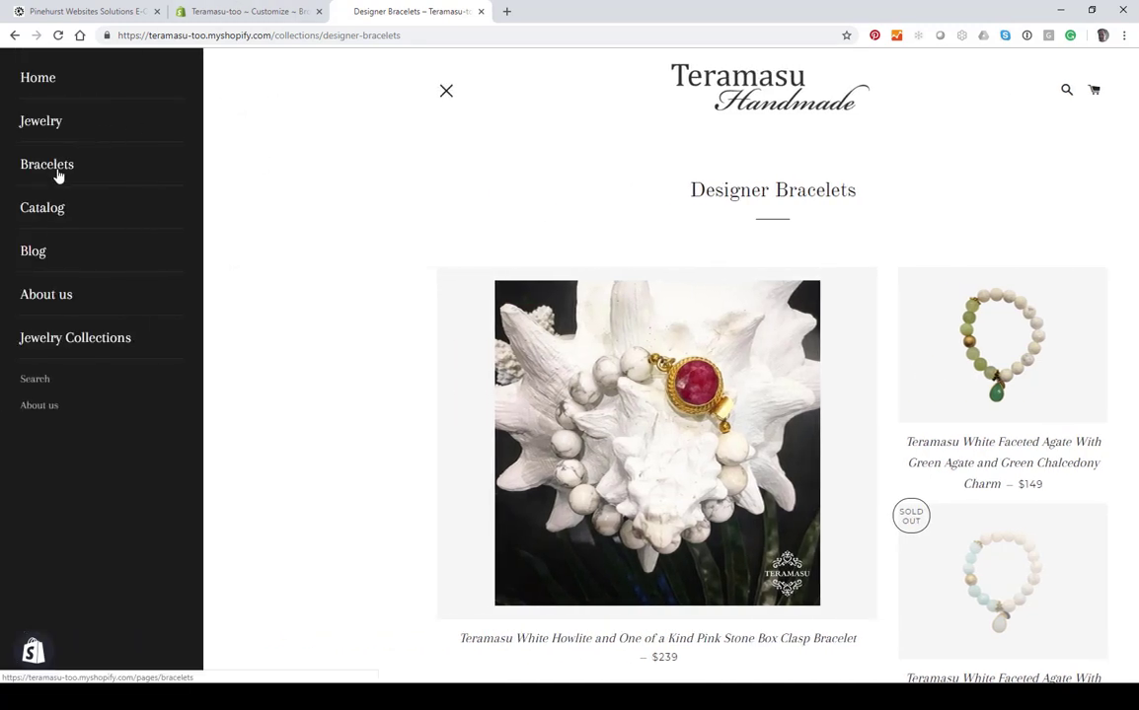
pyautogui.click(57, 175)
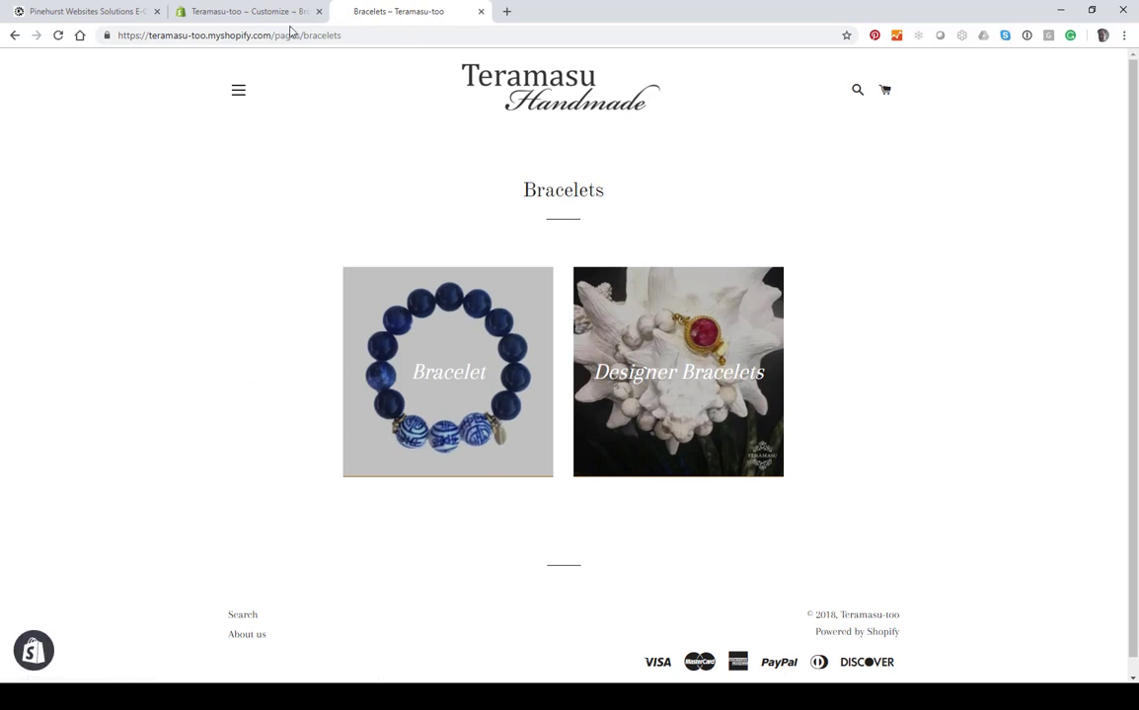
pyautogui.click(253, 11)
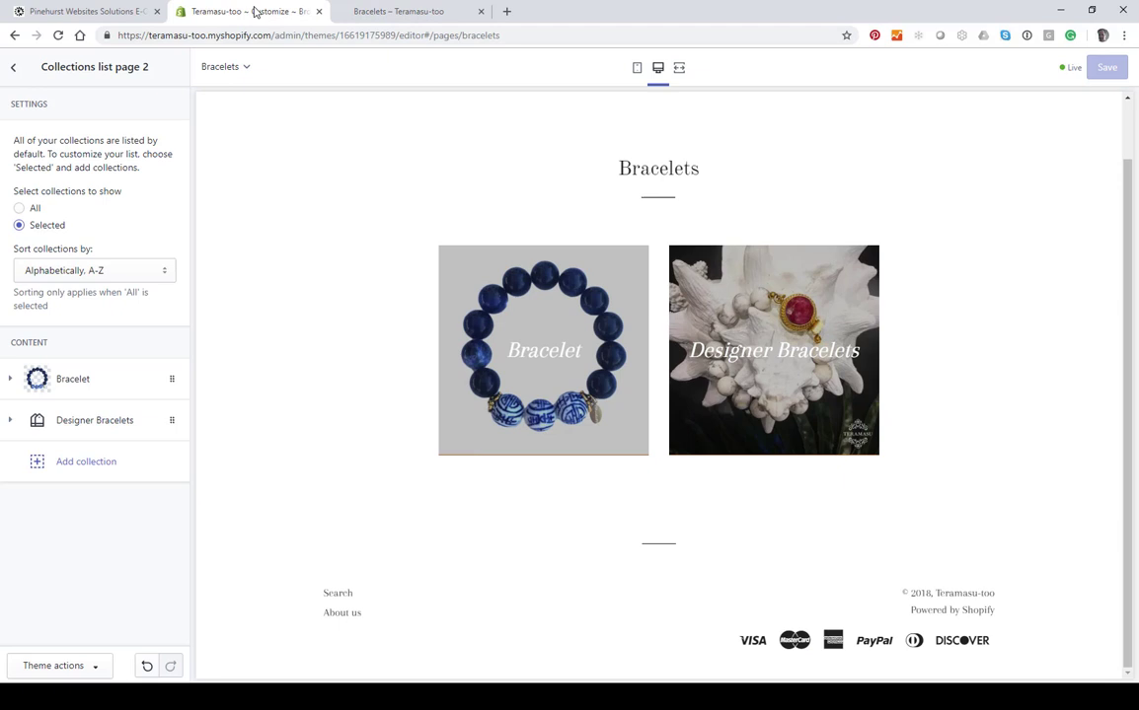
# Relaunch the Brooklyn theme's customizer from the themes admin and load the Bracelets page in the preview.
pyautogui.click(18, 72)
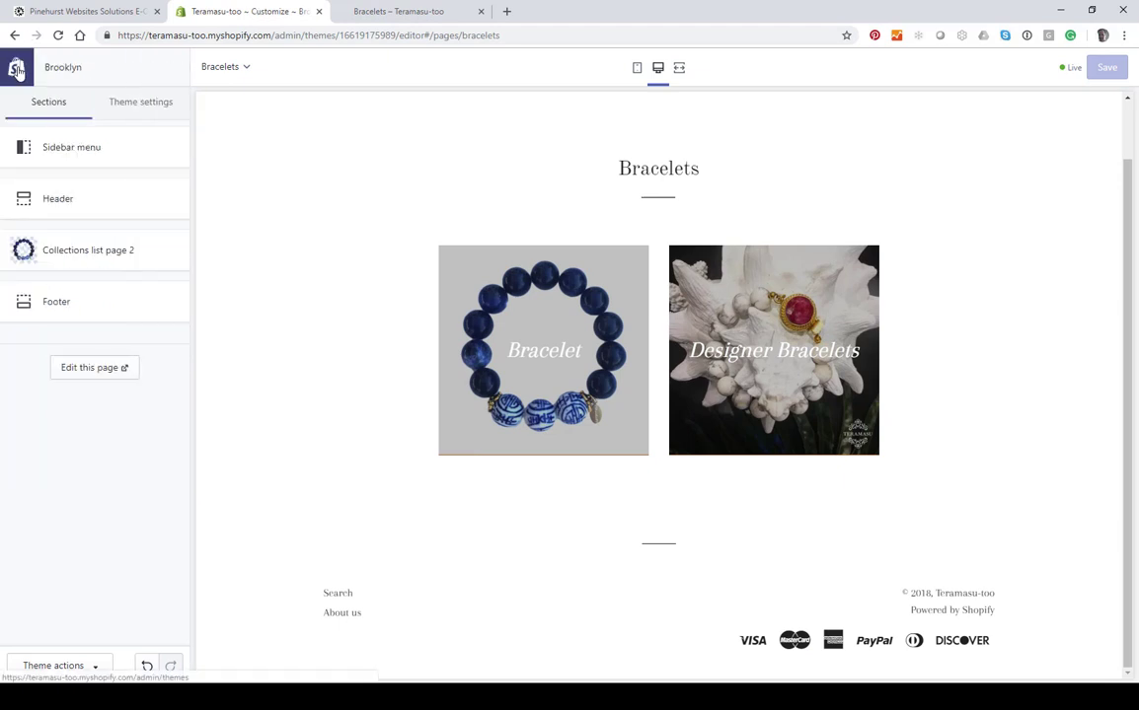
pyautogui.click(17, 71)
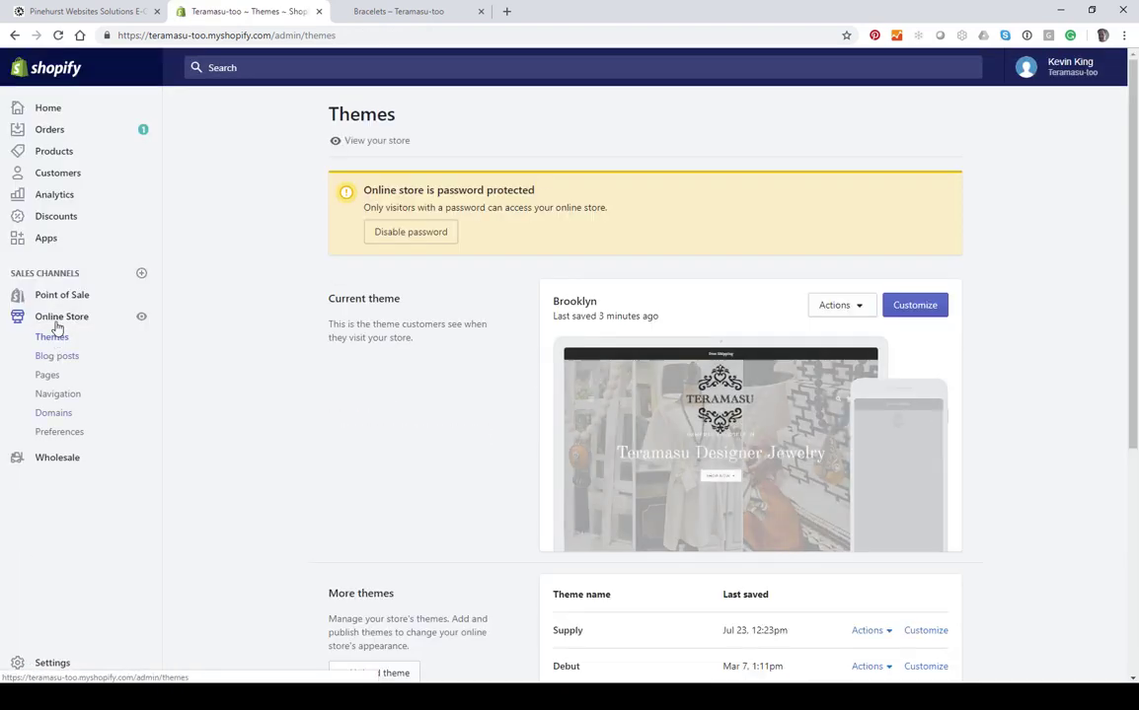
pyautogui.click(925, 308)
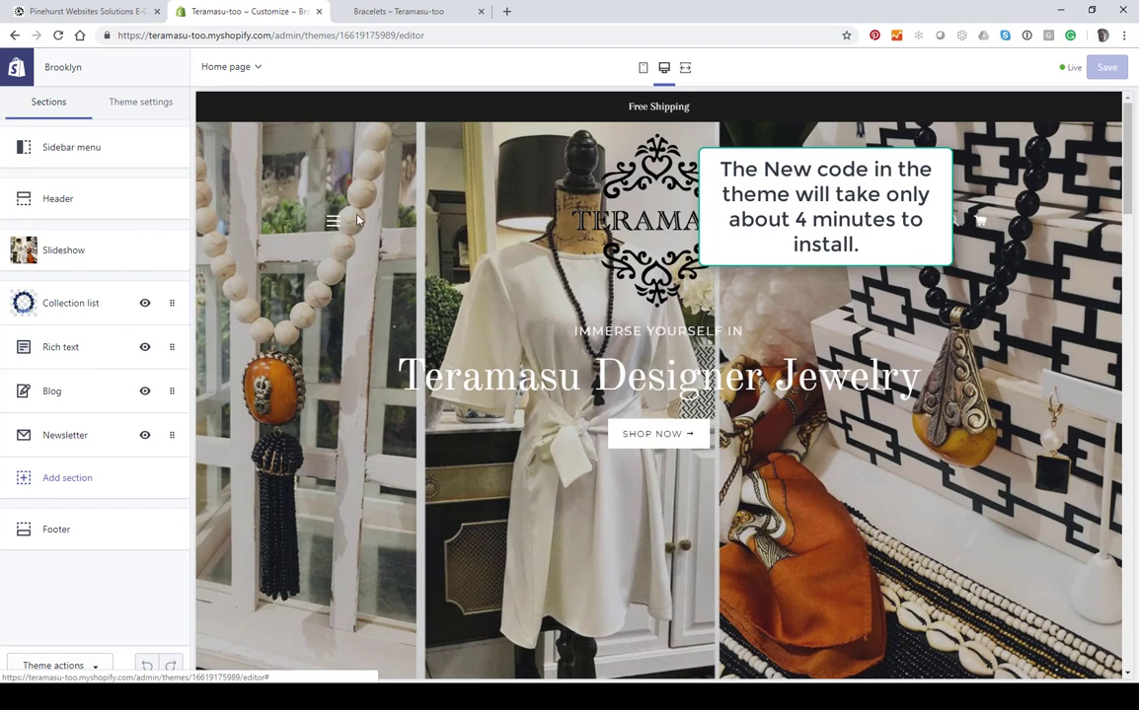
pyautogui.click(332, 222)
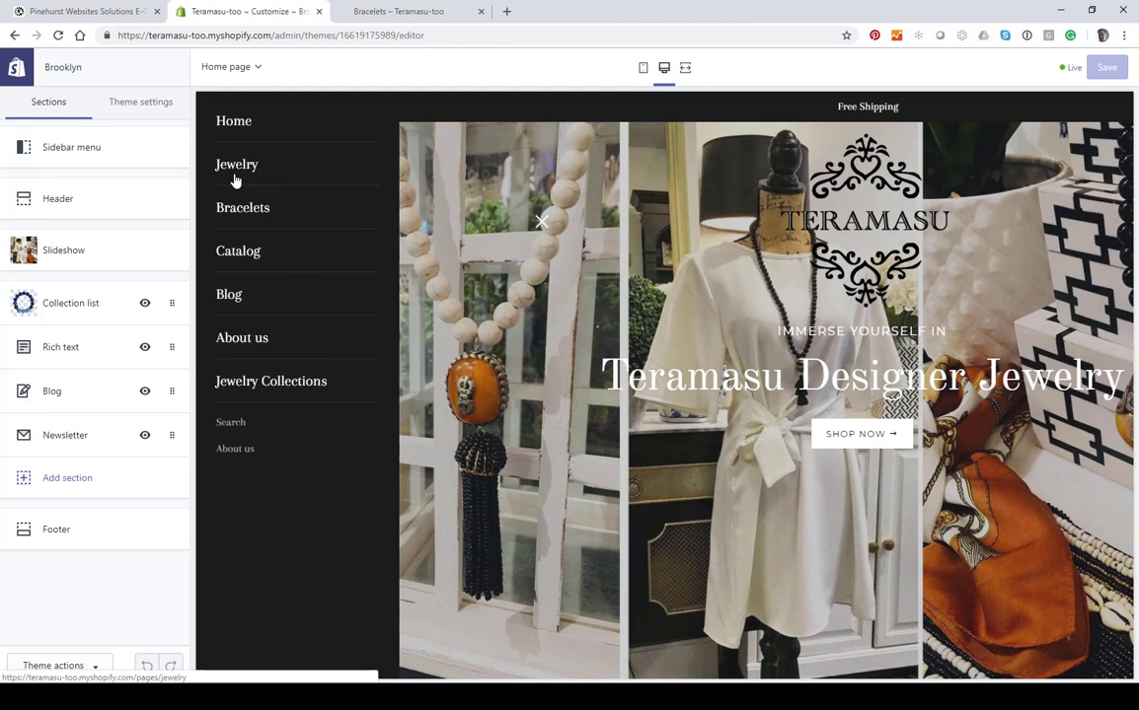
pyautogui.click(238, 213)
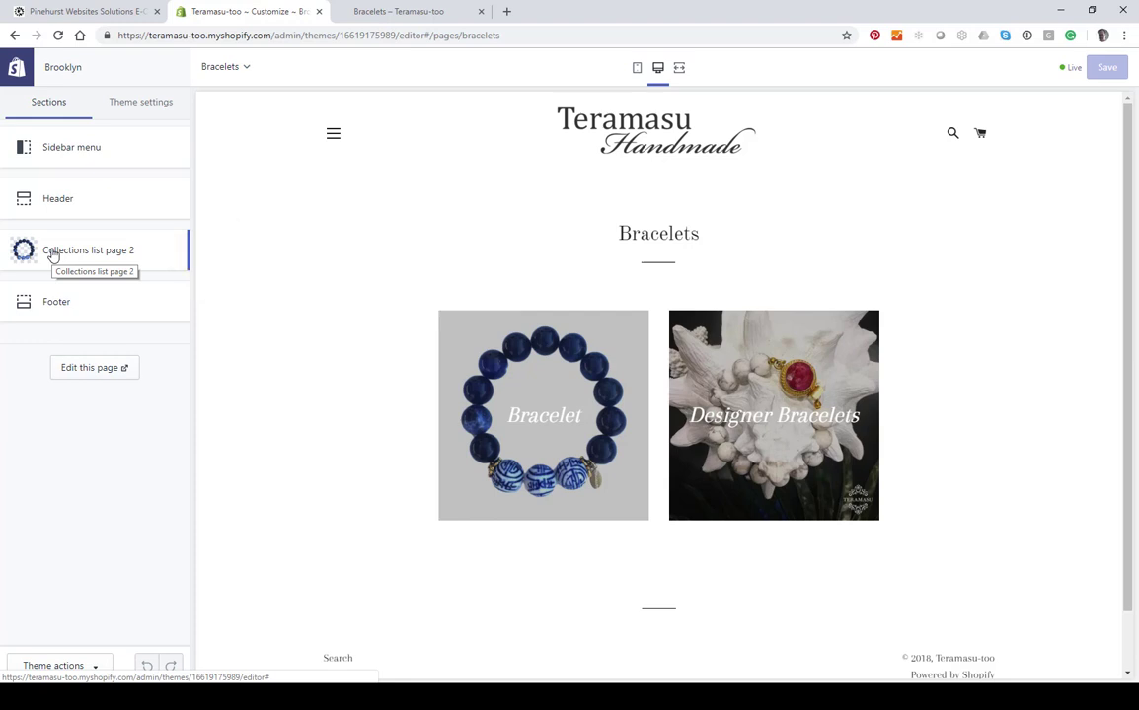
# Add Pearl Bracelets as a new tile in Collections list page 2 and save the theme.
pyautogui.click(53, 255)
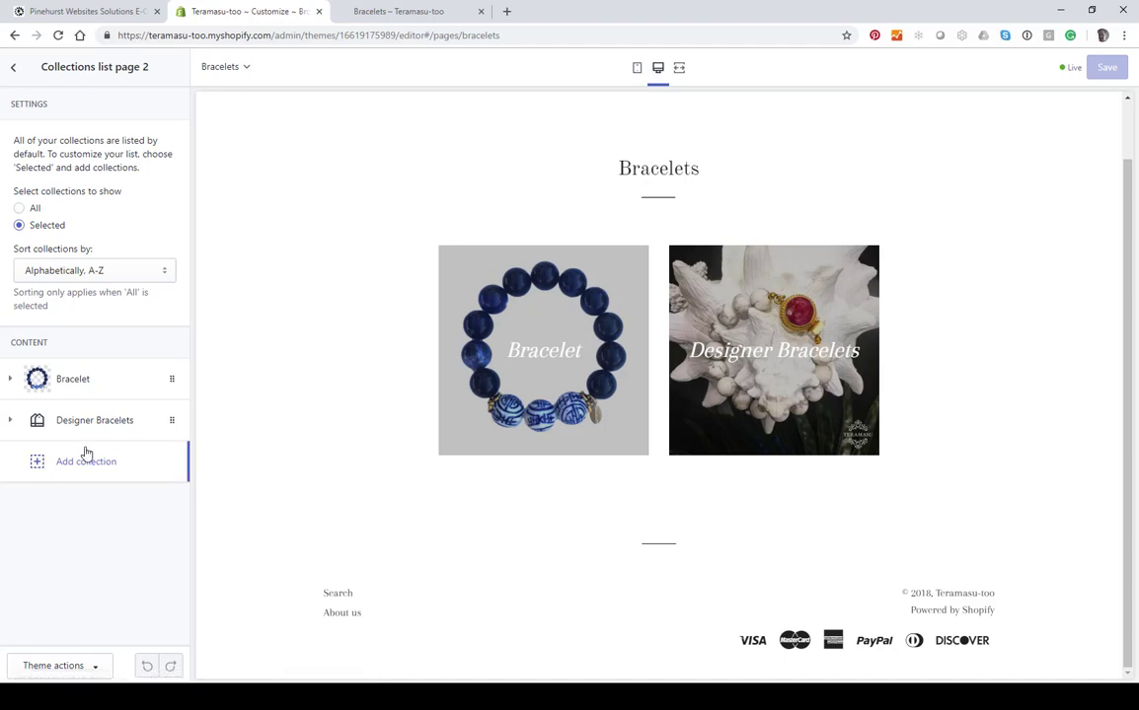
pyautogui.click(20, 211)
pyautogui.click(60, 463)
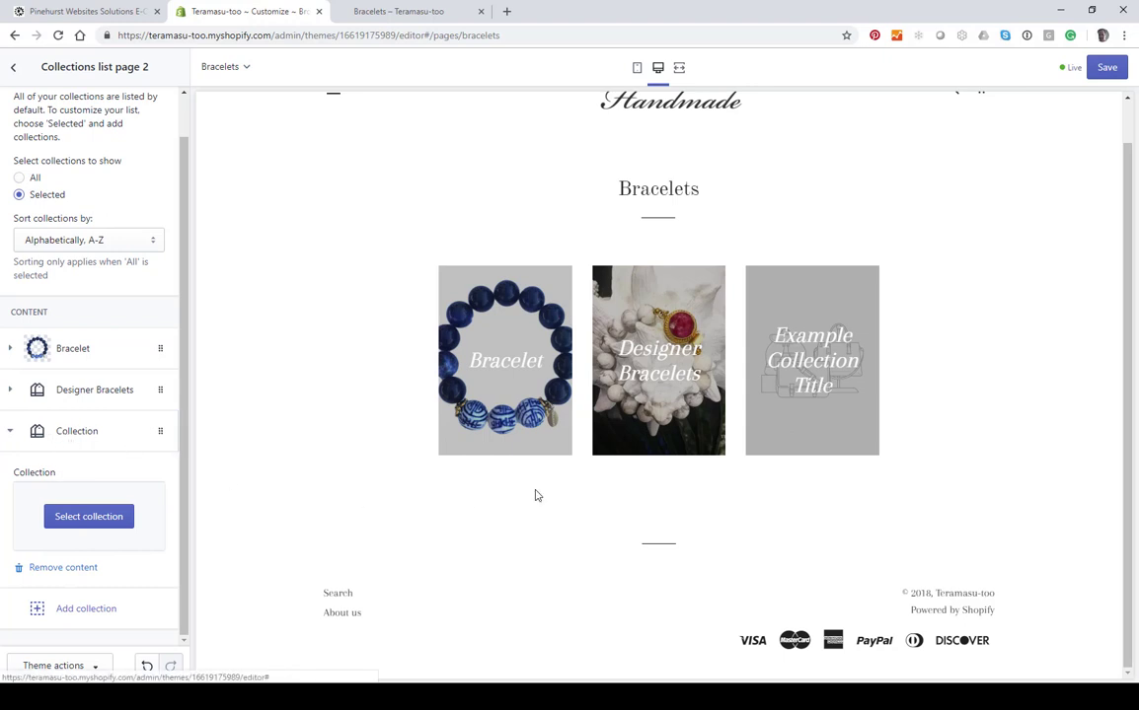
pyautogui.click(87, 517)
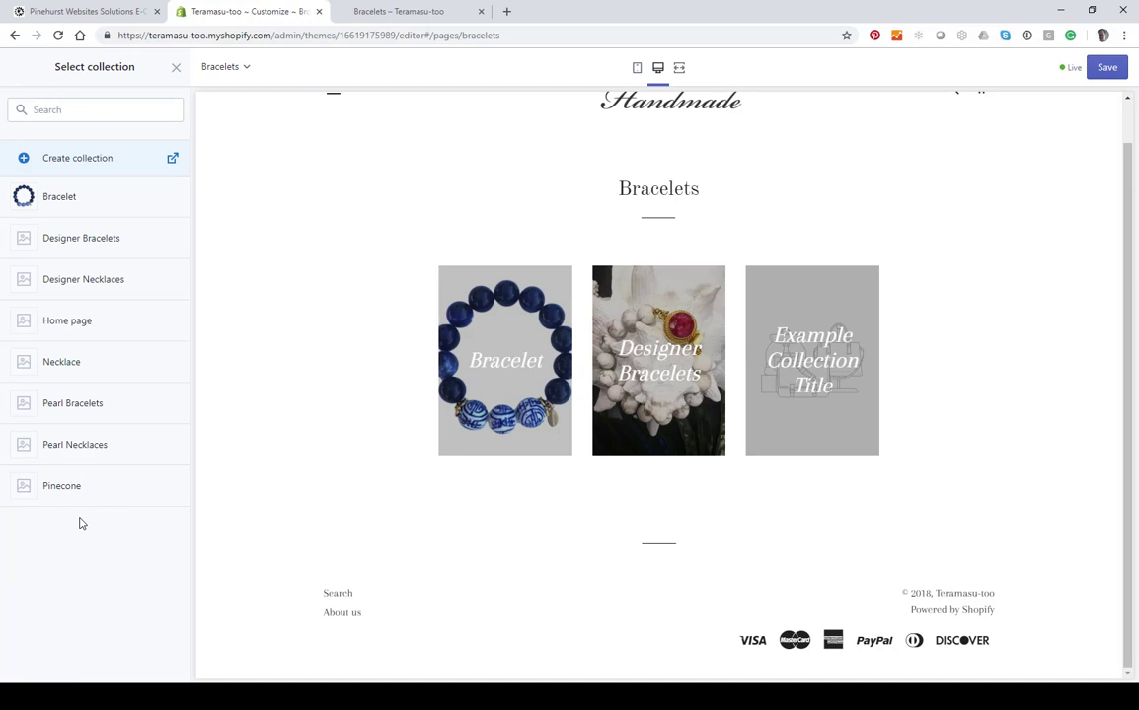
pyautogui.click(71, 413)
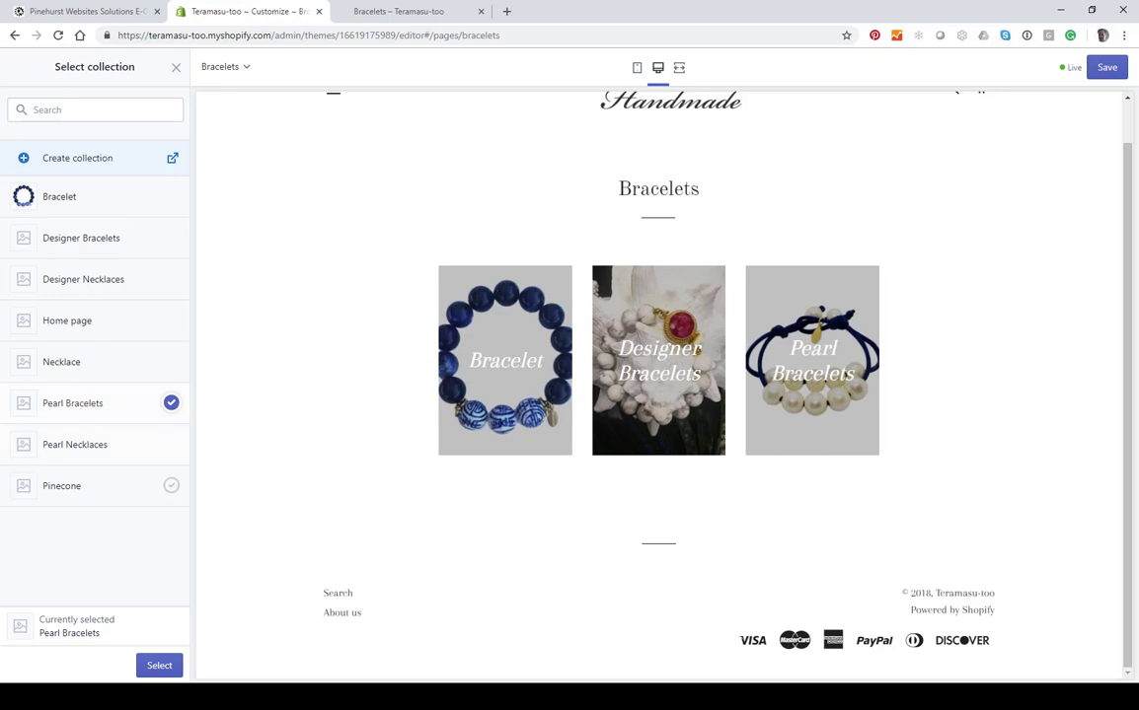
pyautogui.click(159, 667)
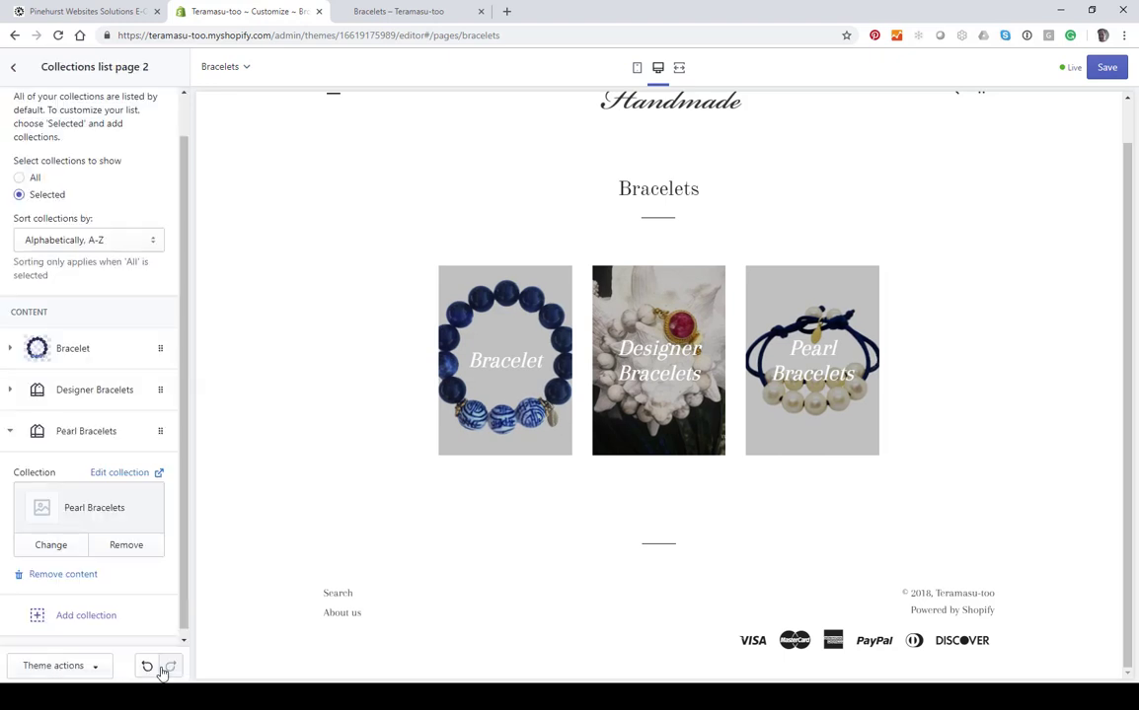
pyautogui.click(1105, 68)
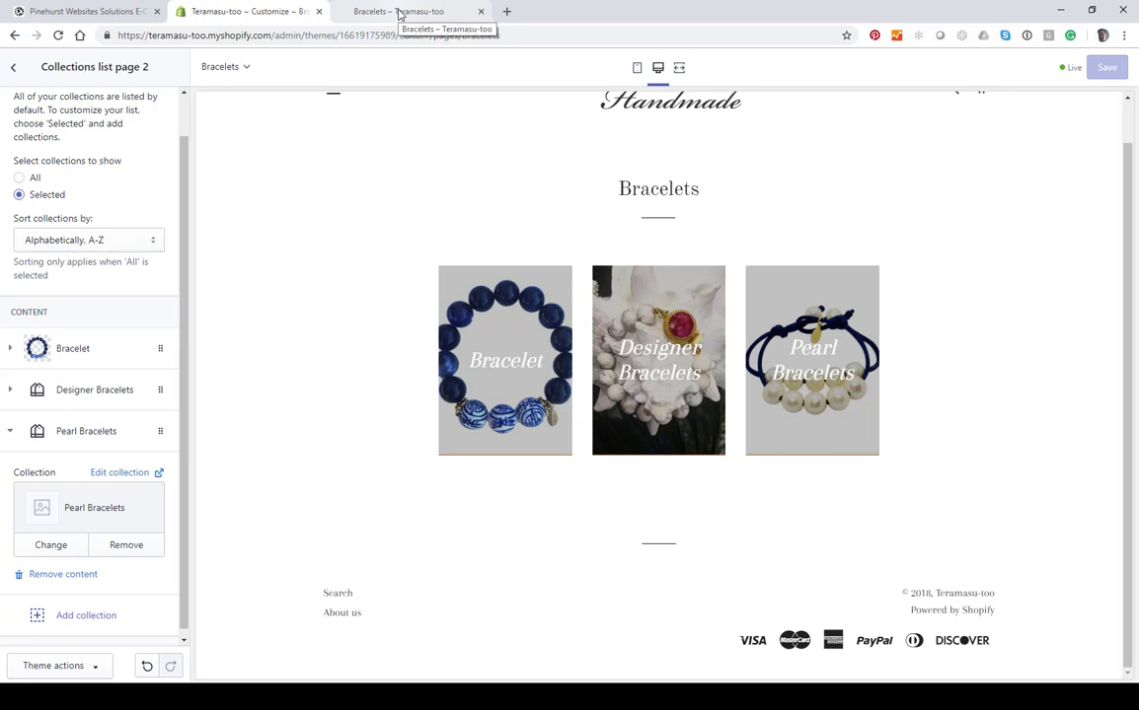
pyautogui.click(399, 11)
# Reload the live Bracelets page to check the Pearl Bracelets tile, then open the tutorial article.
pyautogui.click(240, 91)
pyautogui.click(48, 170)
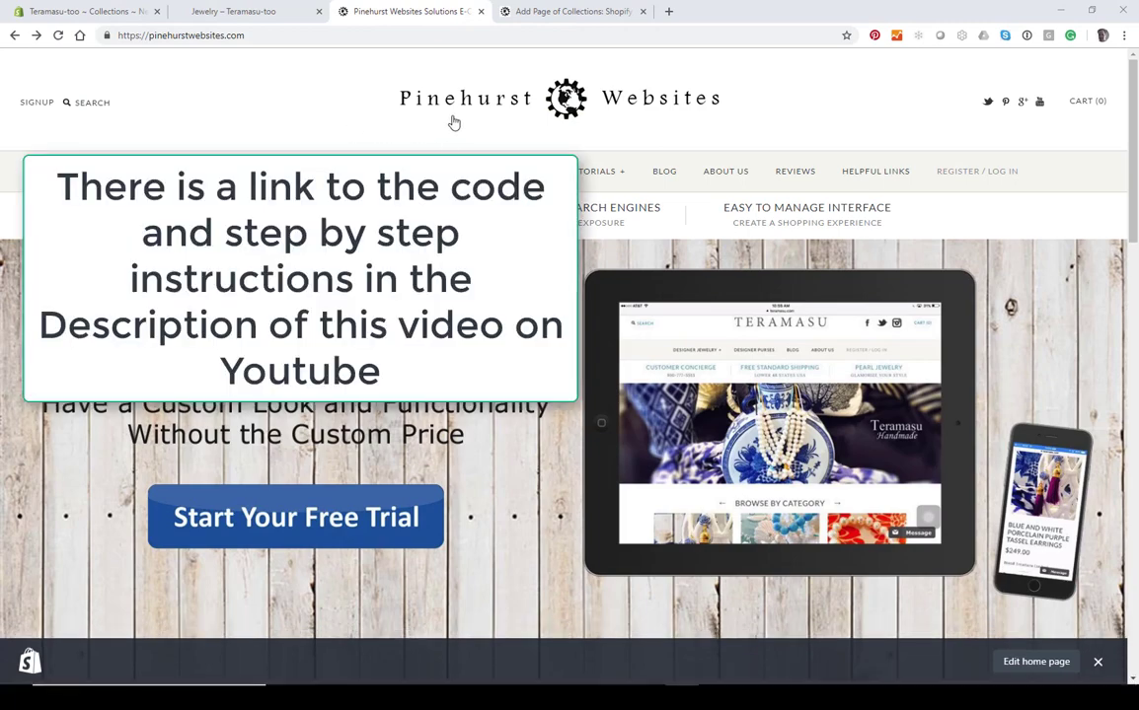
pyautogui.click(574, 12)
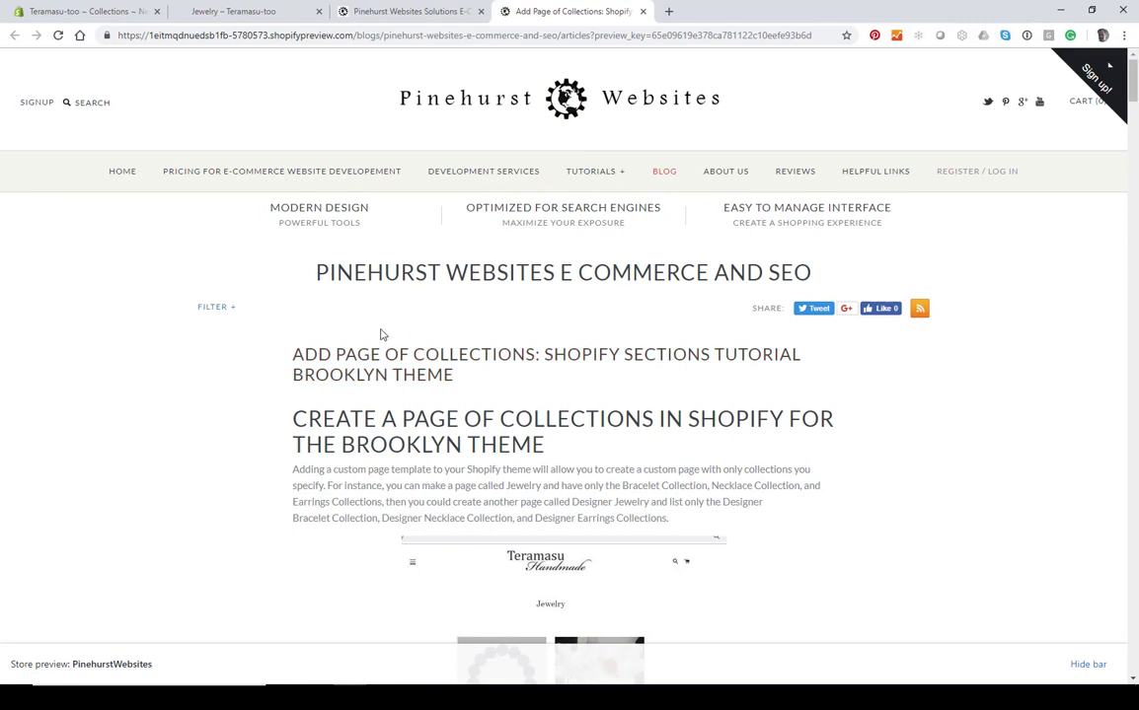
# Copy CUSTOM-COLLECTION-1 from the article's PAGE.CUSTOM-COLLECTION-1.LIQUID heading.
pyautogui.scroll(-2, 296, 351)
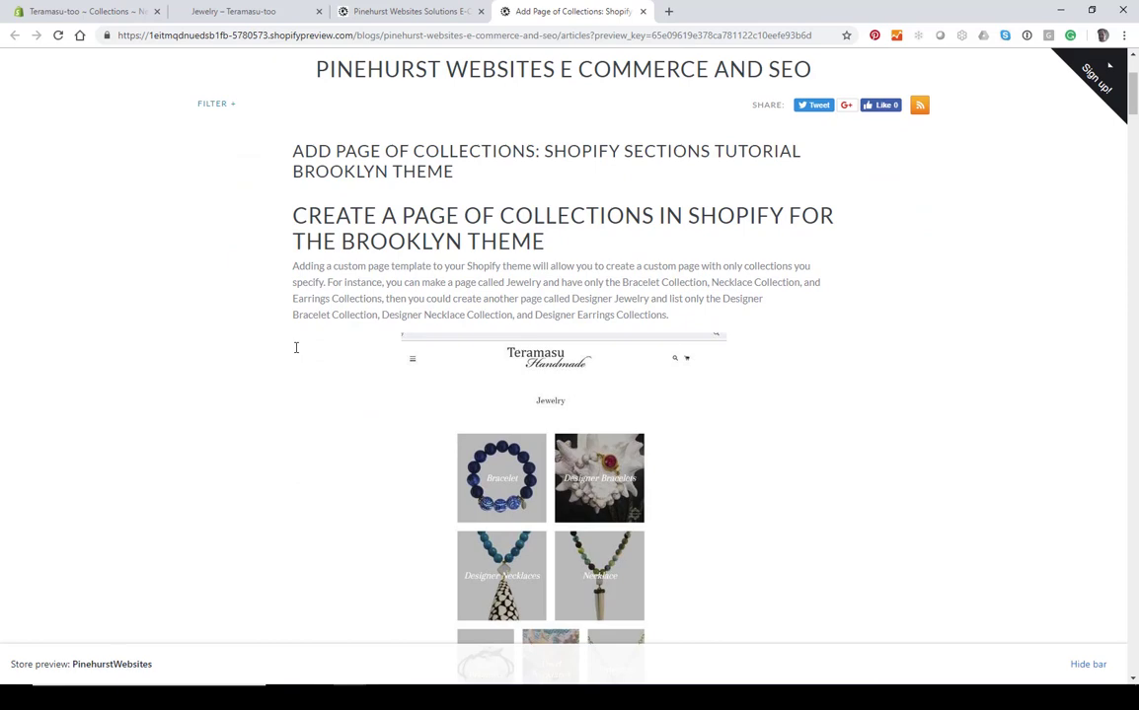
pyautogui.scroll(-6, 295, 347)
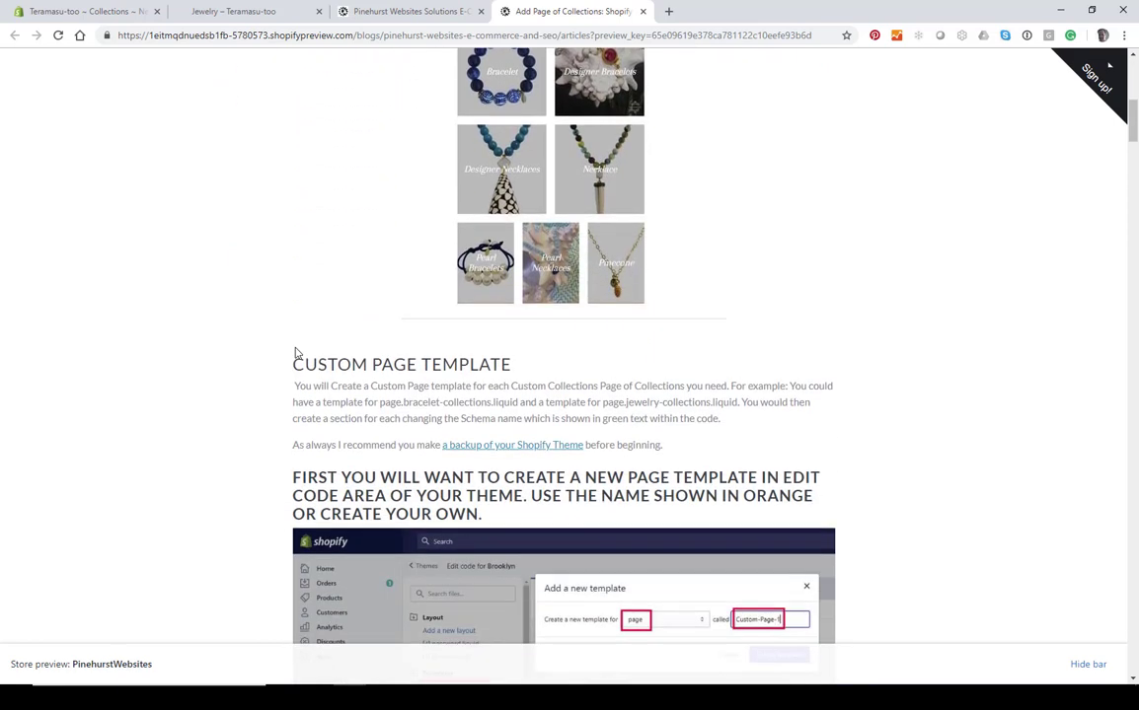
pyautogui.scroll(-1, 295, 351)
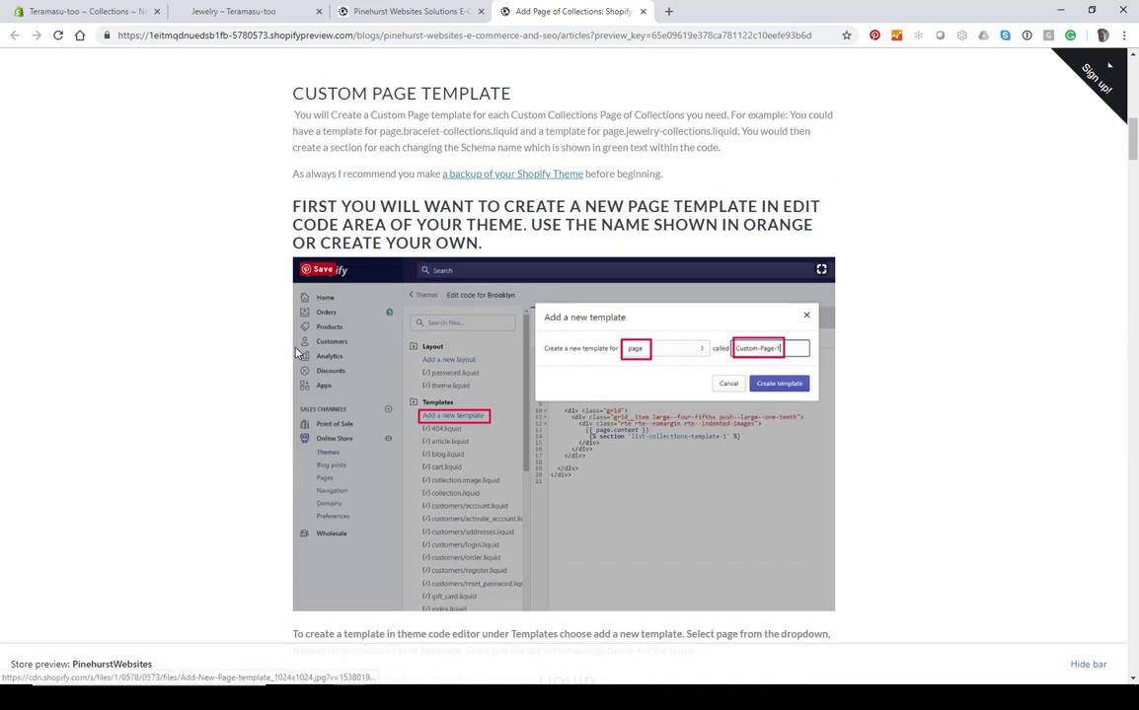
pyautogui.scroll(-4, 295, 351)
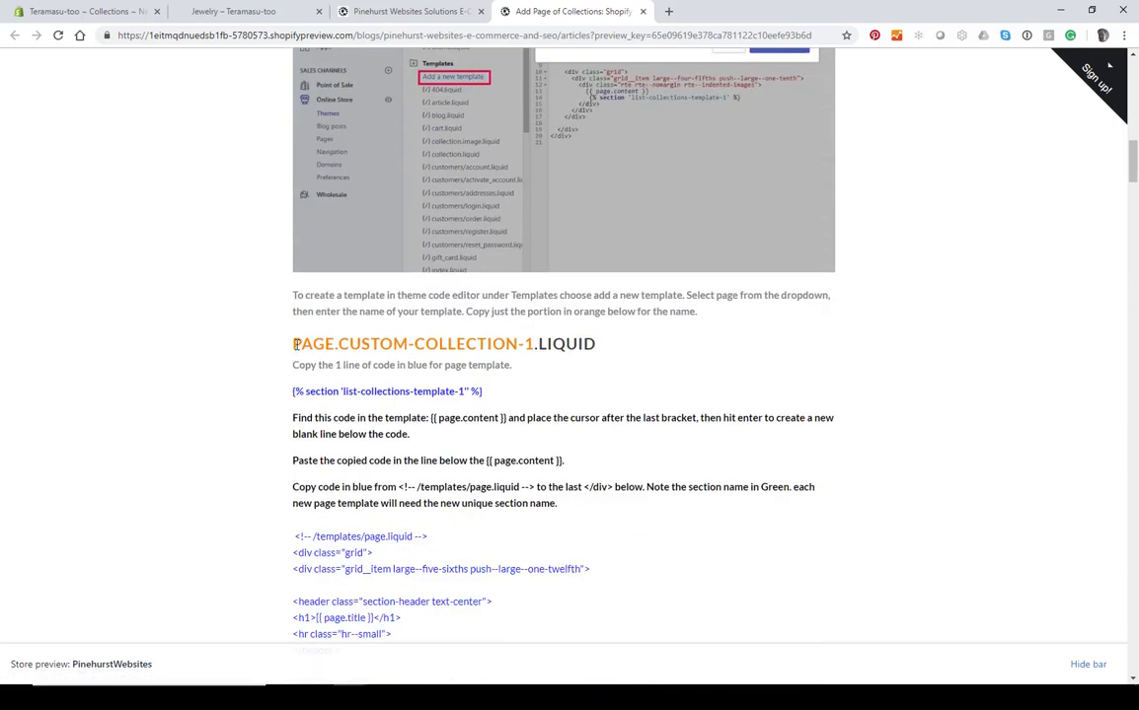
pyautogui.moveTo(293, 345); pyautogui.dragTo(534, 349)
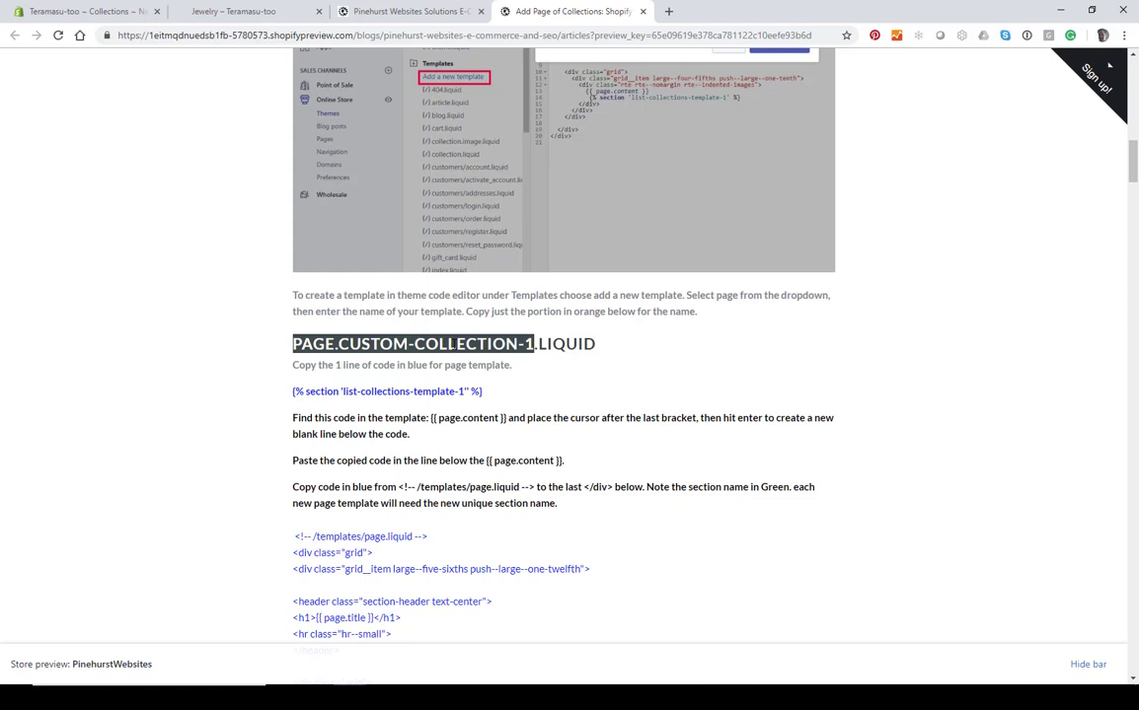
pyautogui.click(533, 344)
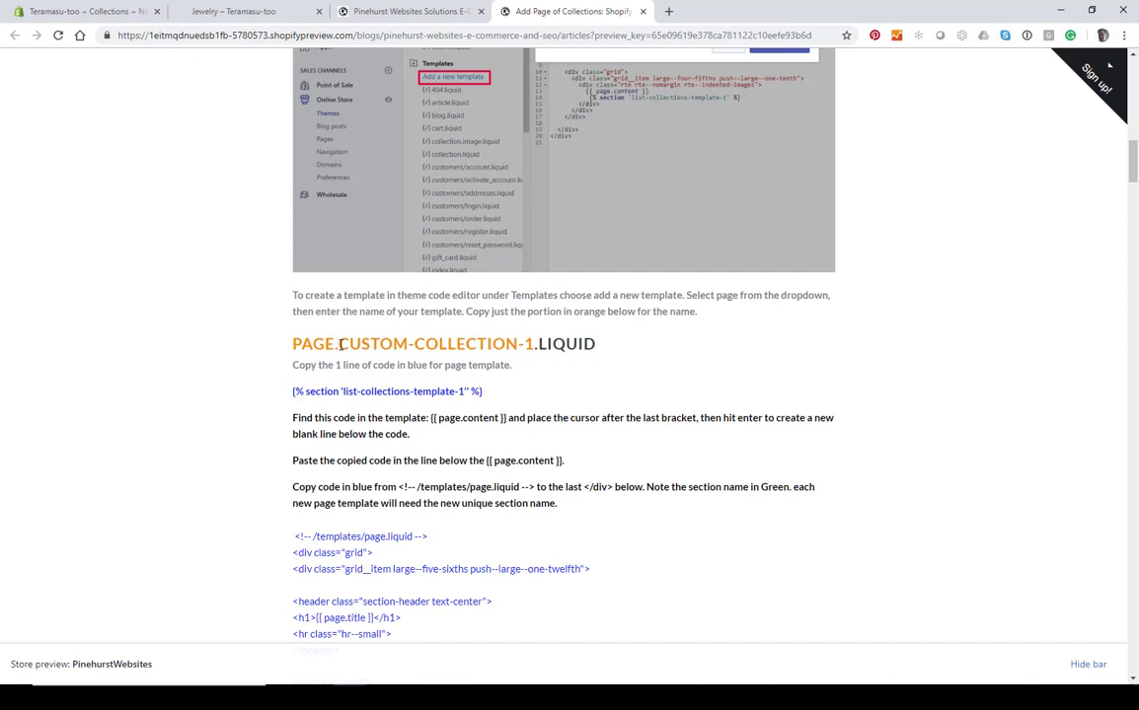
pyautogui.moveTo(338, 344); pyautogui.dragTo(536, 344)
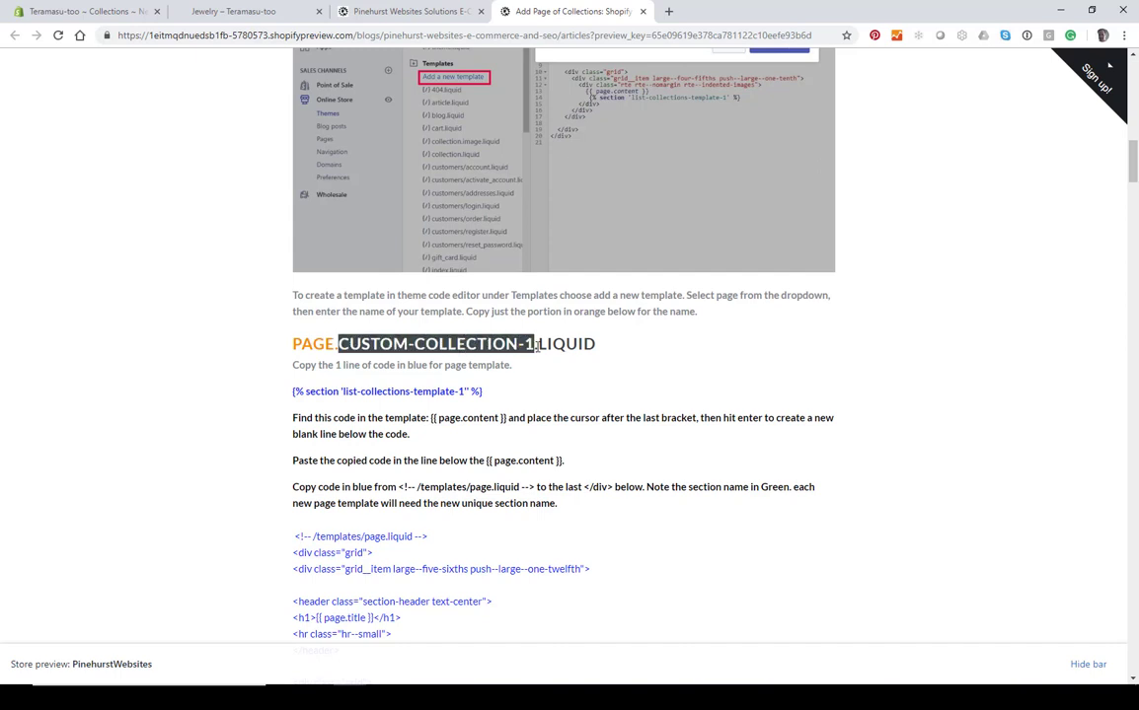
pyautogui.rightClick(452, 339)
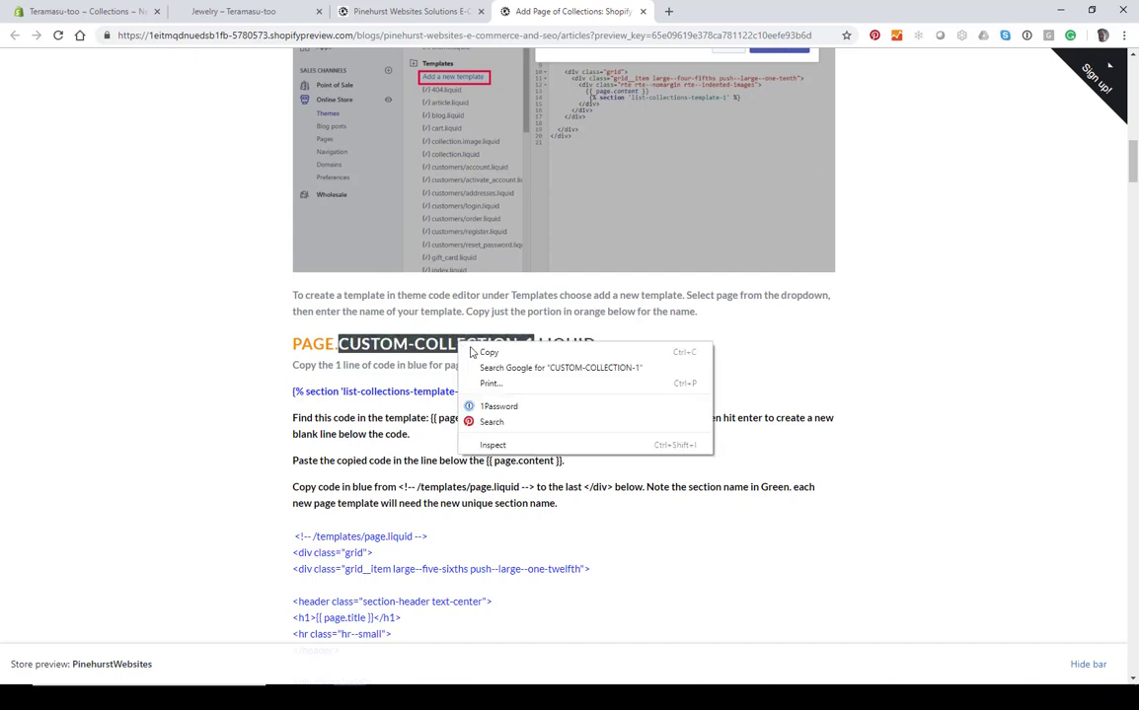
pyautogui.click(482, 351)
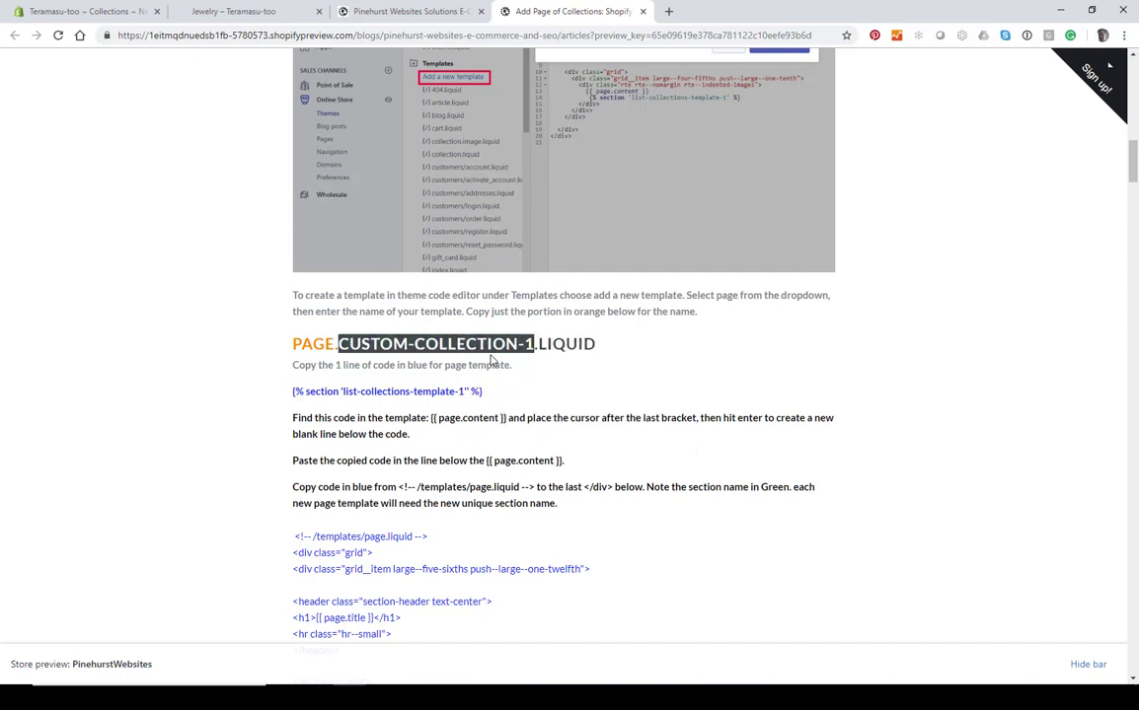
pyautogui.click(110, 12)
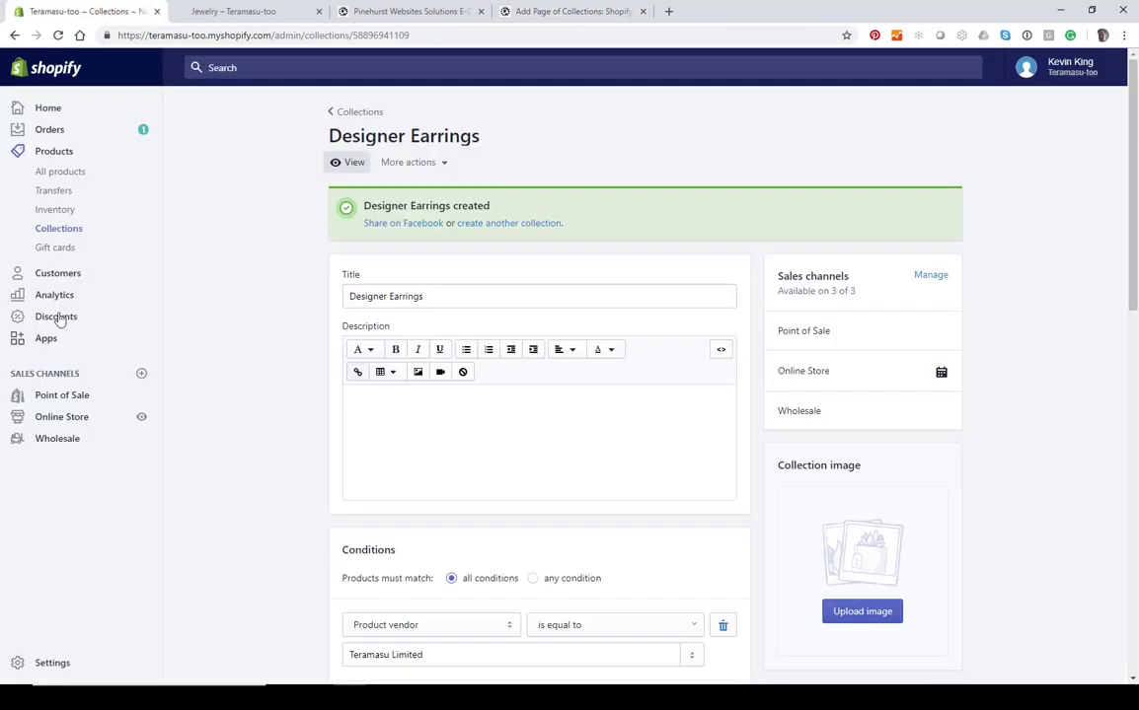
# Open the code editor for the Brooklyn theme from Online Store > Themes.
pyautogui.scroll(-3, 259, 392)
pyautogui.scroll(3, 178, 385)
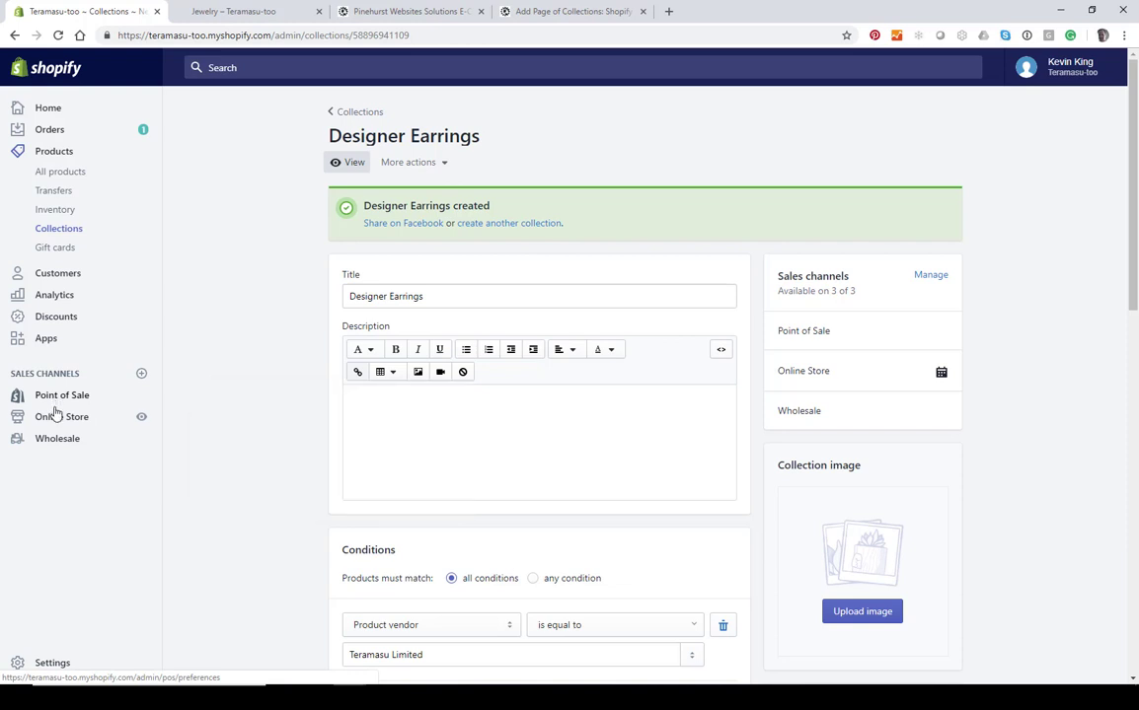
pyautogui.click(56, 416)
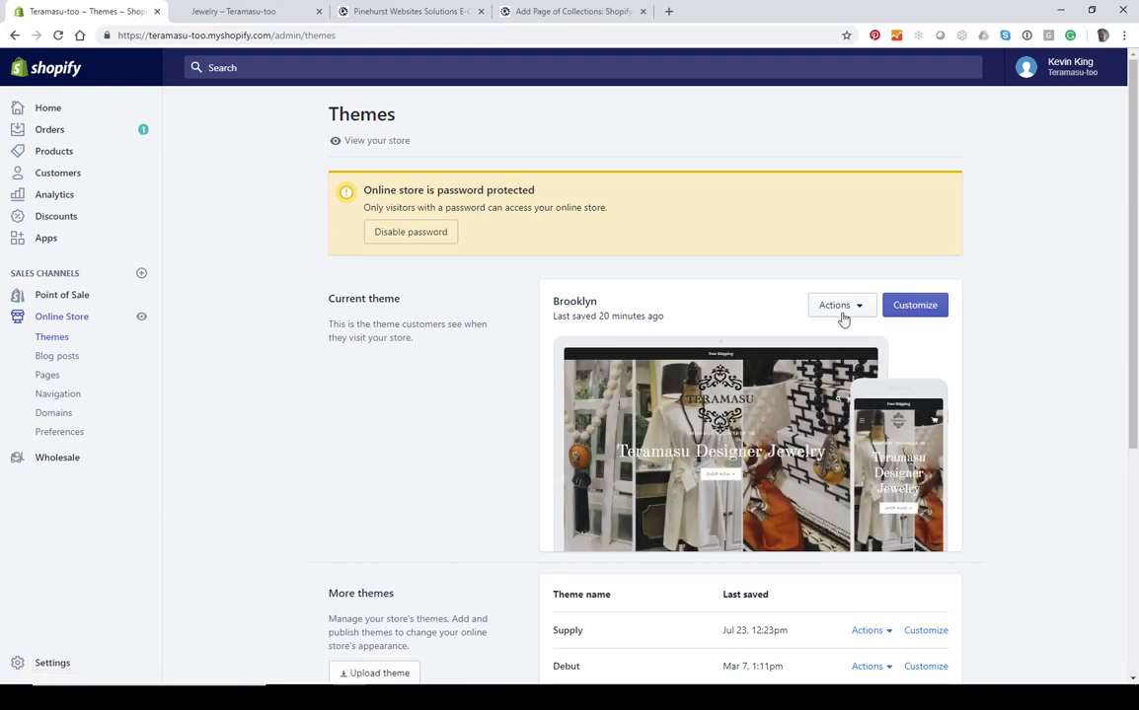
pyautogui.click(839, 309)
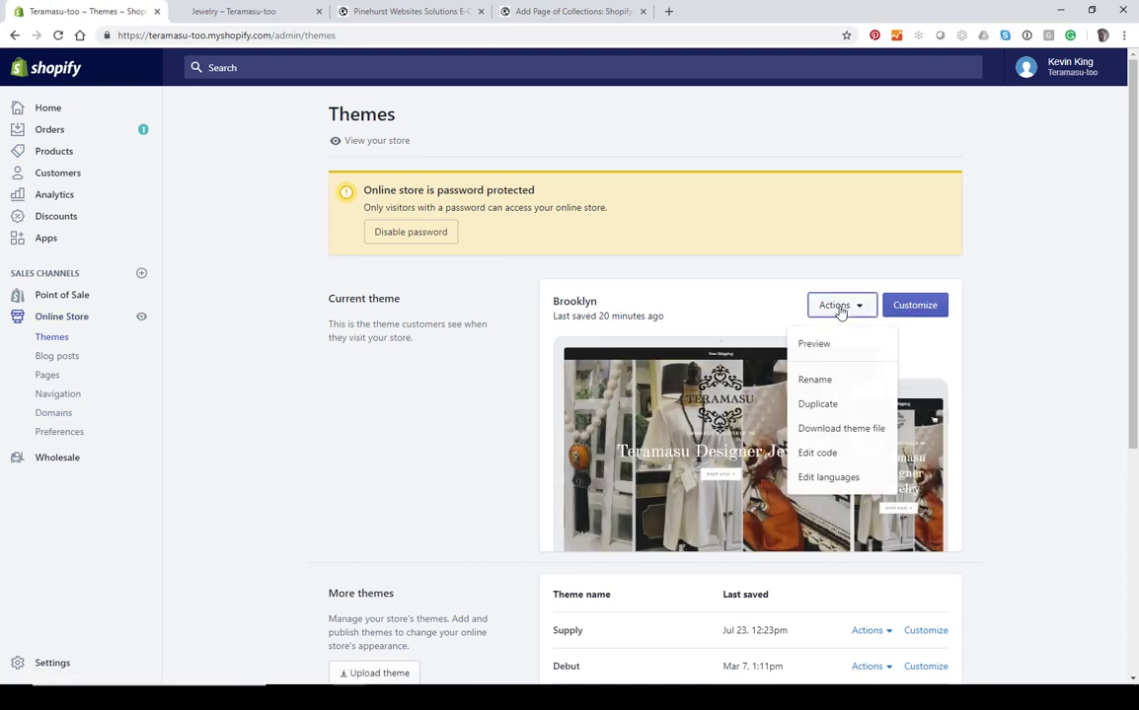
pyautogui.click(818, 458)
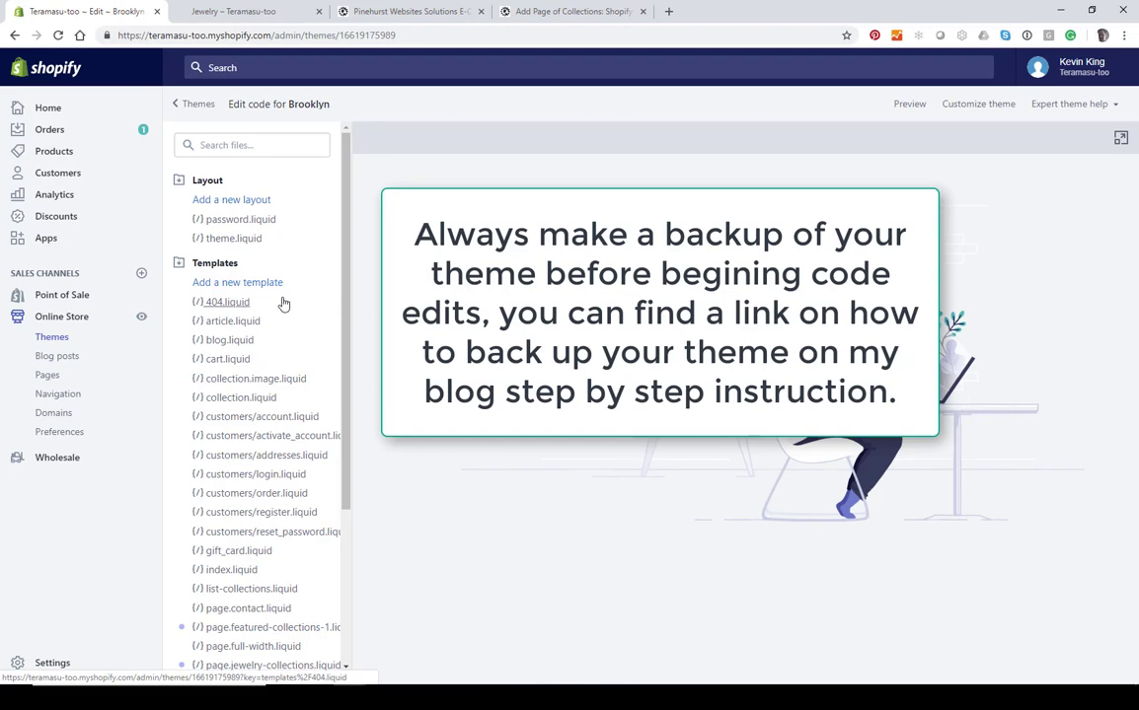
# Start a new page template named CUSTOM-COLLECTION-3 by pasting the copied name and changing 1 to 3.
pyautogui.click(219, 284)
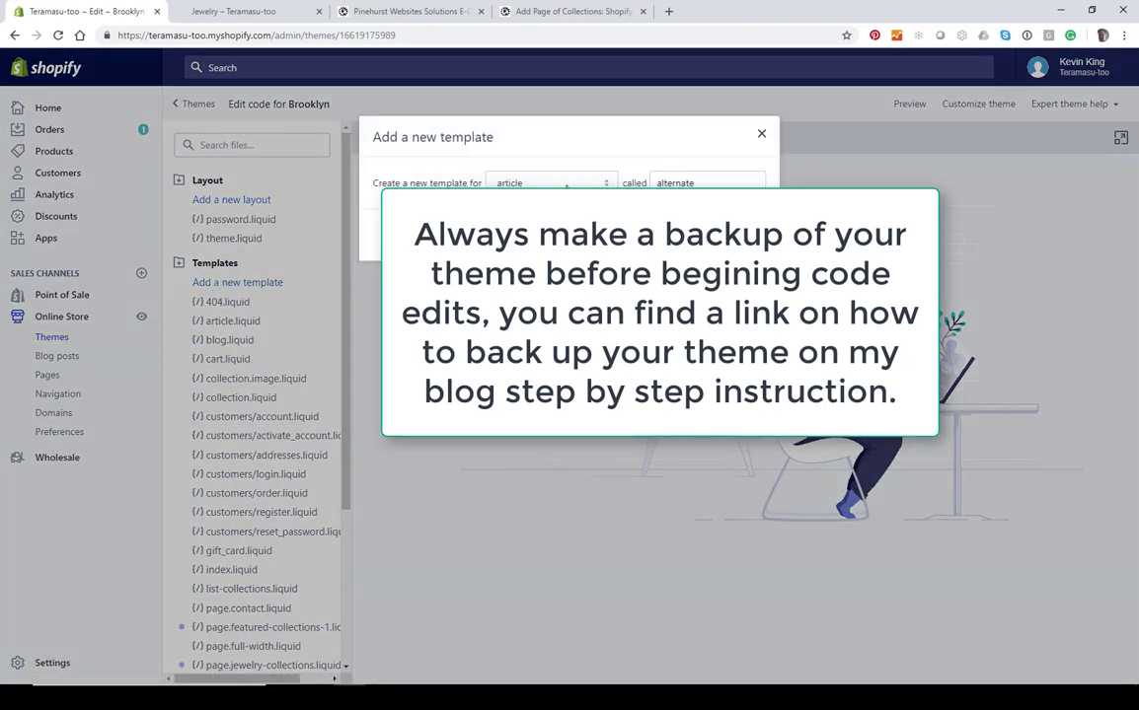
pyautogui.click(567, 186)
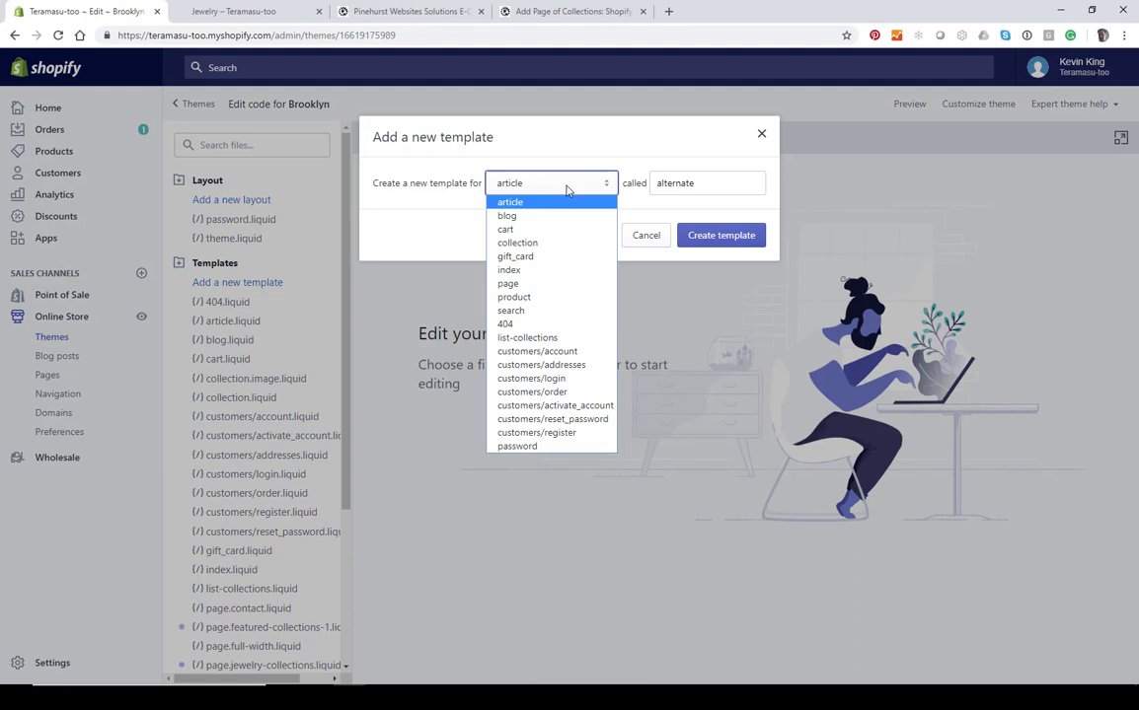
pyautogui.click(539, 284)
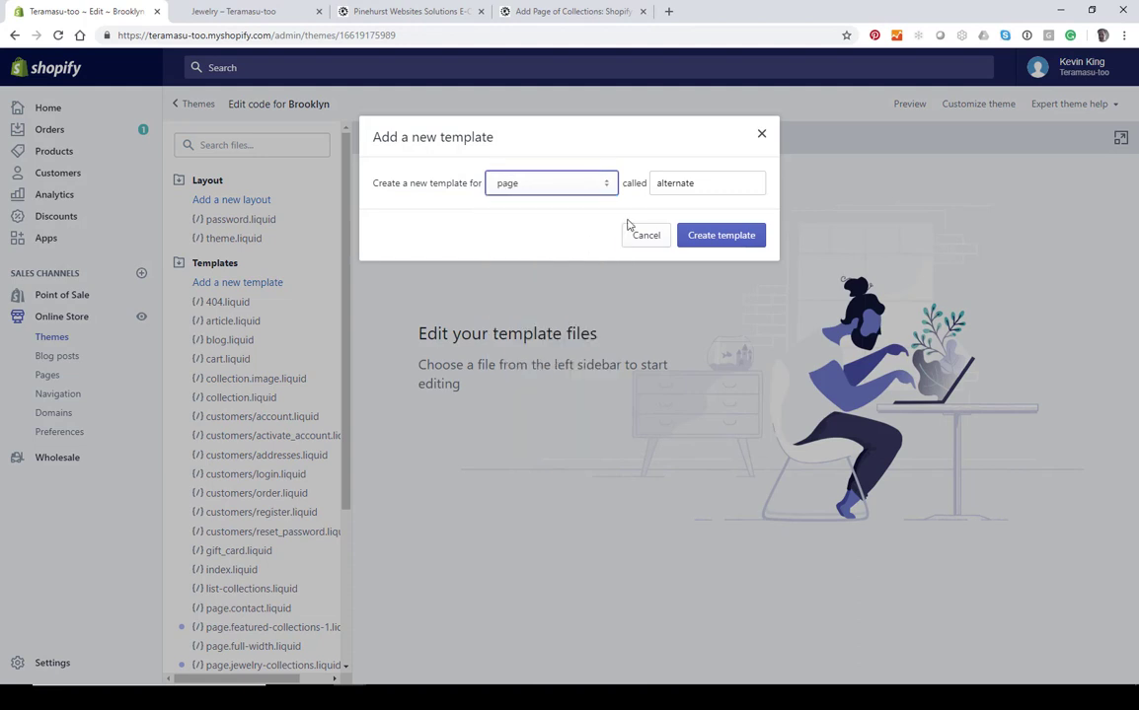
pyautogui.doubleClick(700, 182)
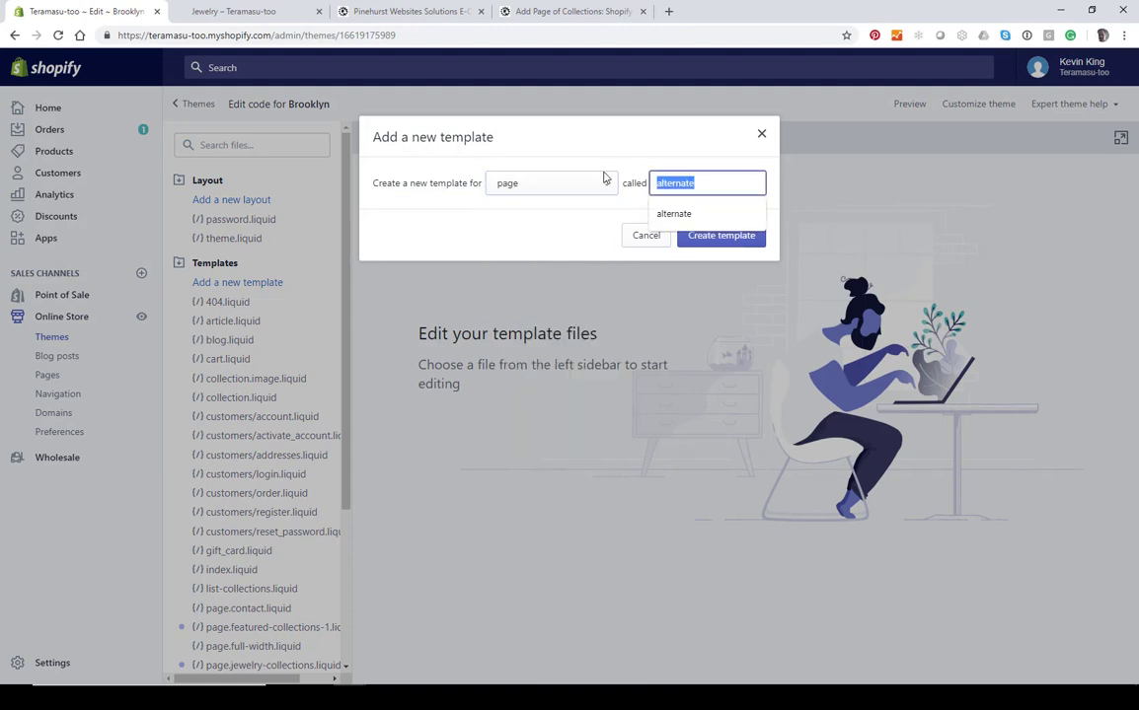
pyautogui.rightClick(665, 183)
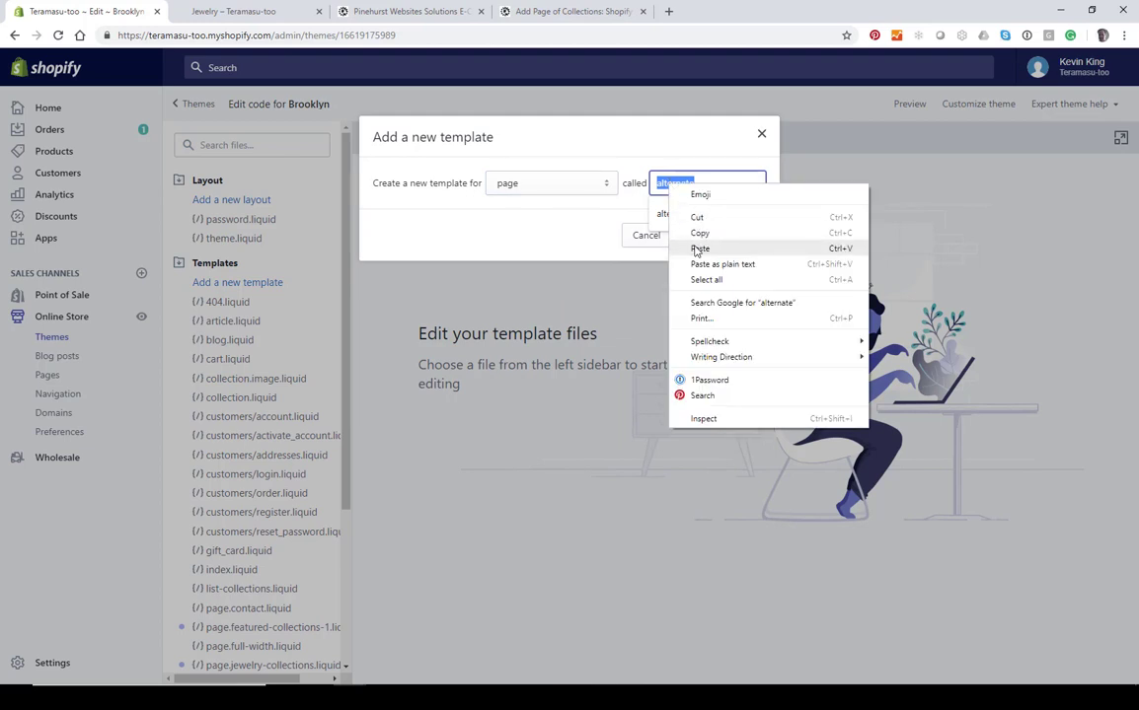
pyautogui.click(699, 248)
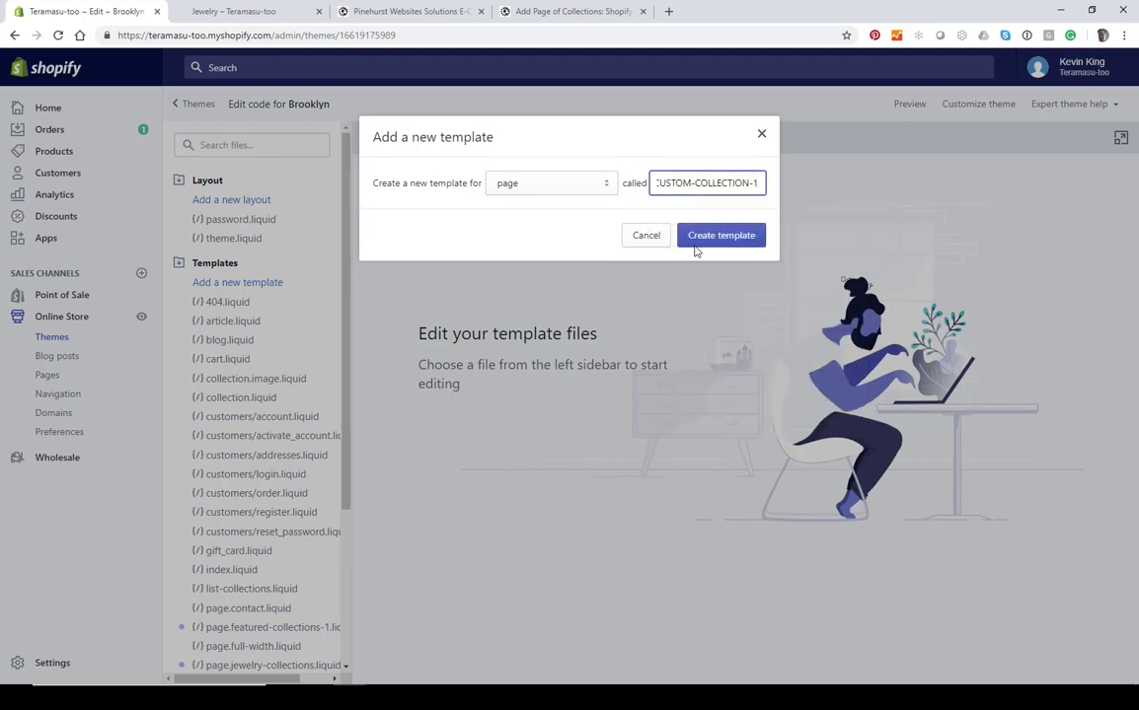
pyautogui.press('BackSpace')
pyautogui.write('3')
# Create page.CUSTOM-COLLECTION-3.liquid and select all of its default code.
pyautogui.click(710, 246)
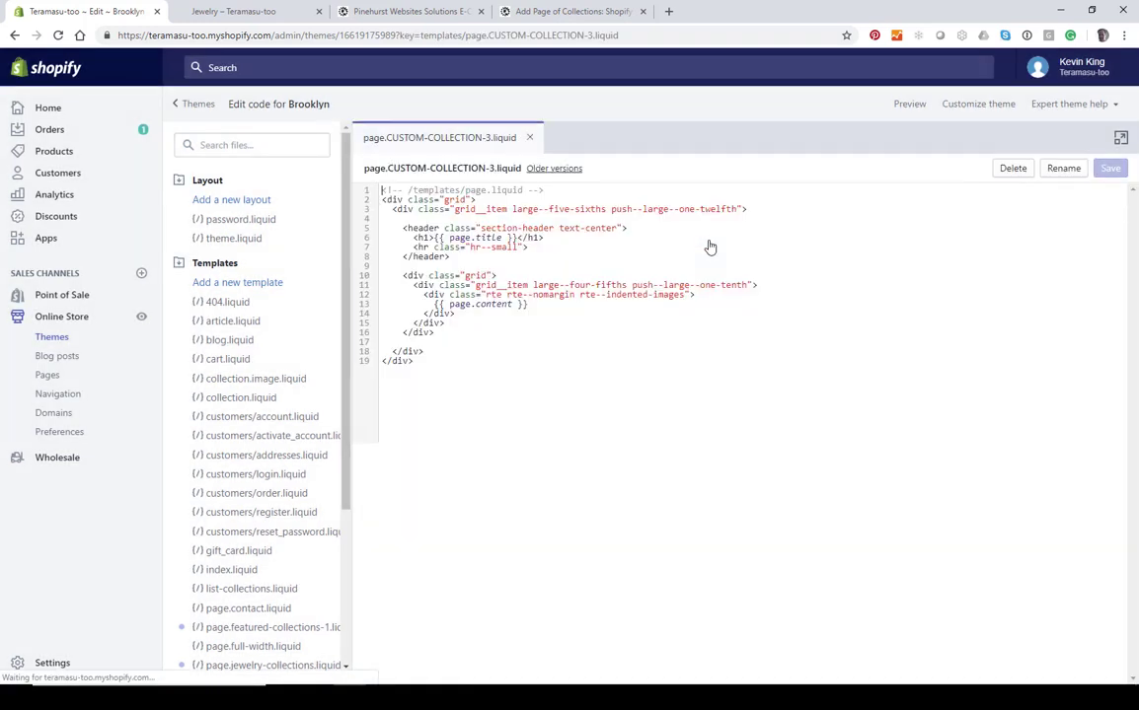
pyautogui.click(535, 306)
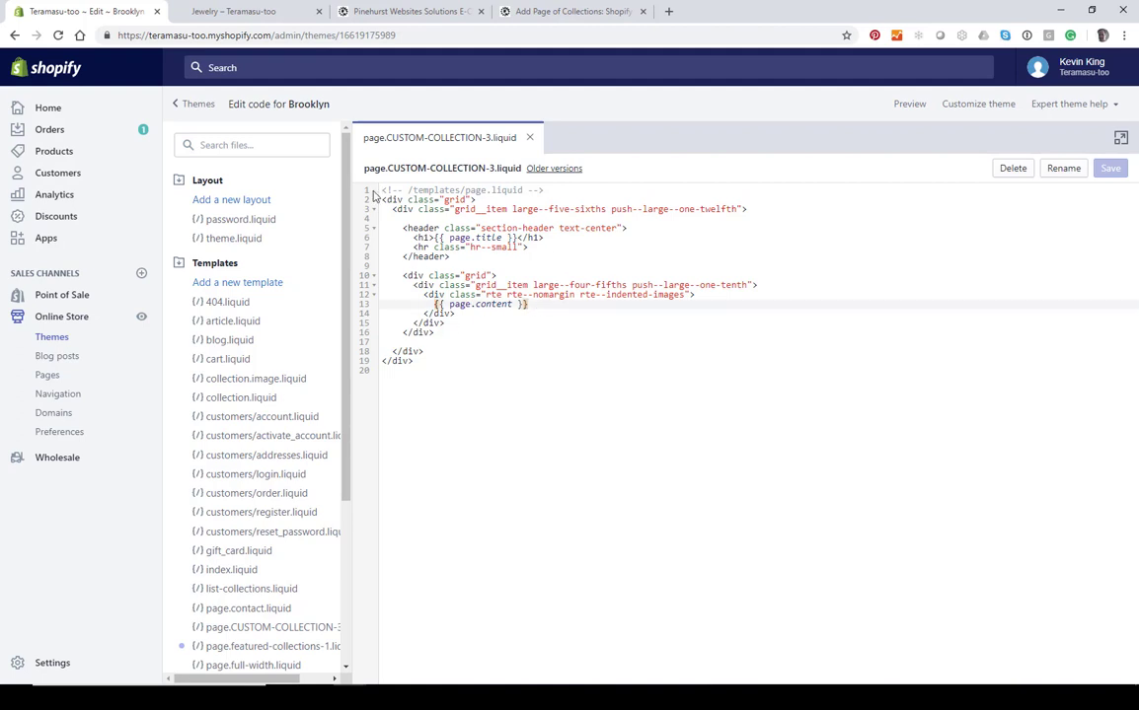
pyautogui.moveTo(383, 189); pyautogui.dragTo(491, 386)
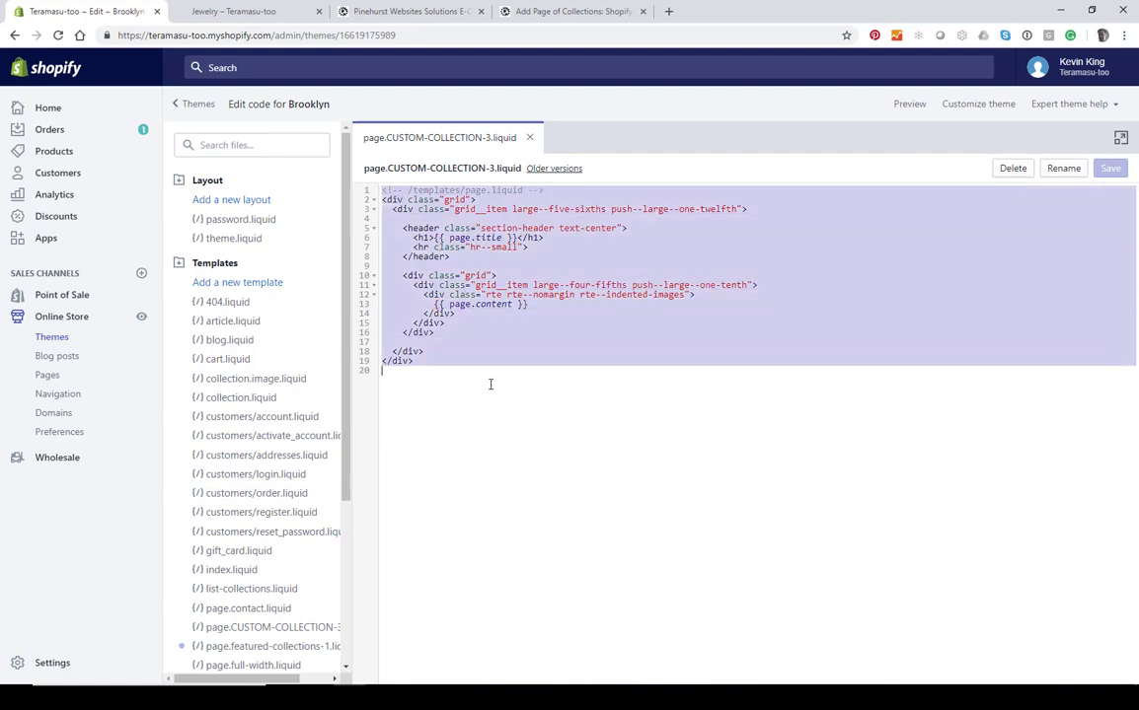
pyautogui.click(582, 11)
pyautogui.scroll(-4, 482, 506)
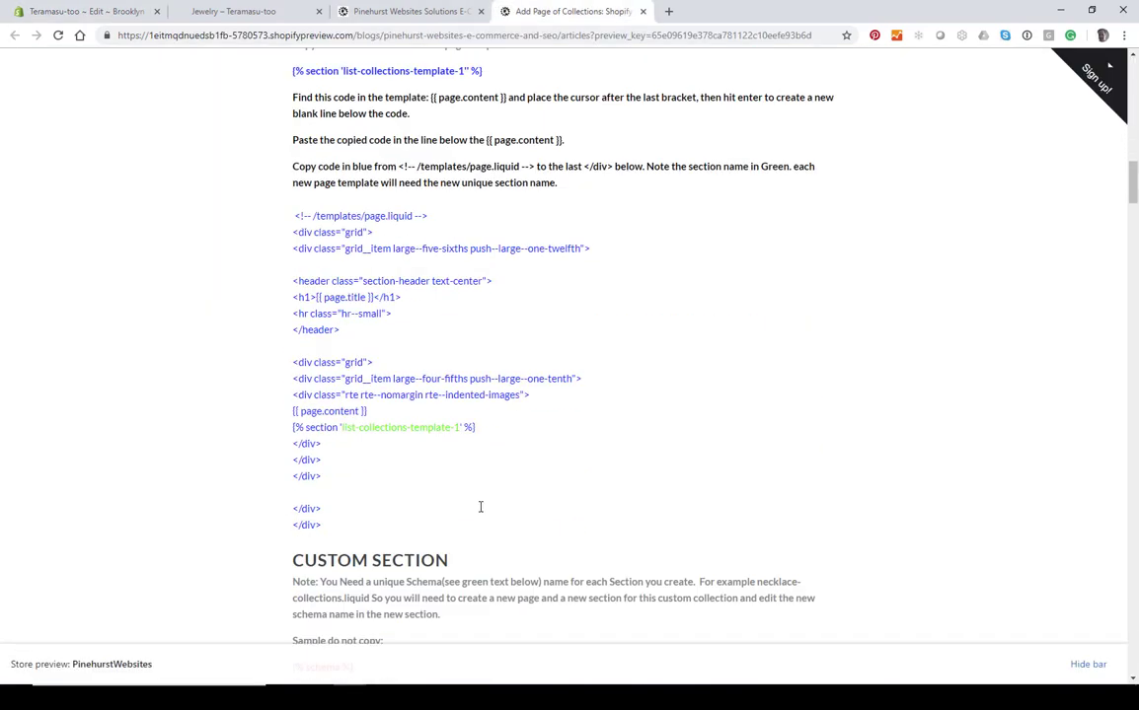
# Copy the article's full blue template code block and return to the Shopify code editor.
pyautogui.moveTo(293, 197); pyautogui.dragTo(451, 512)
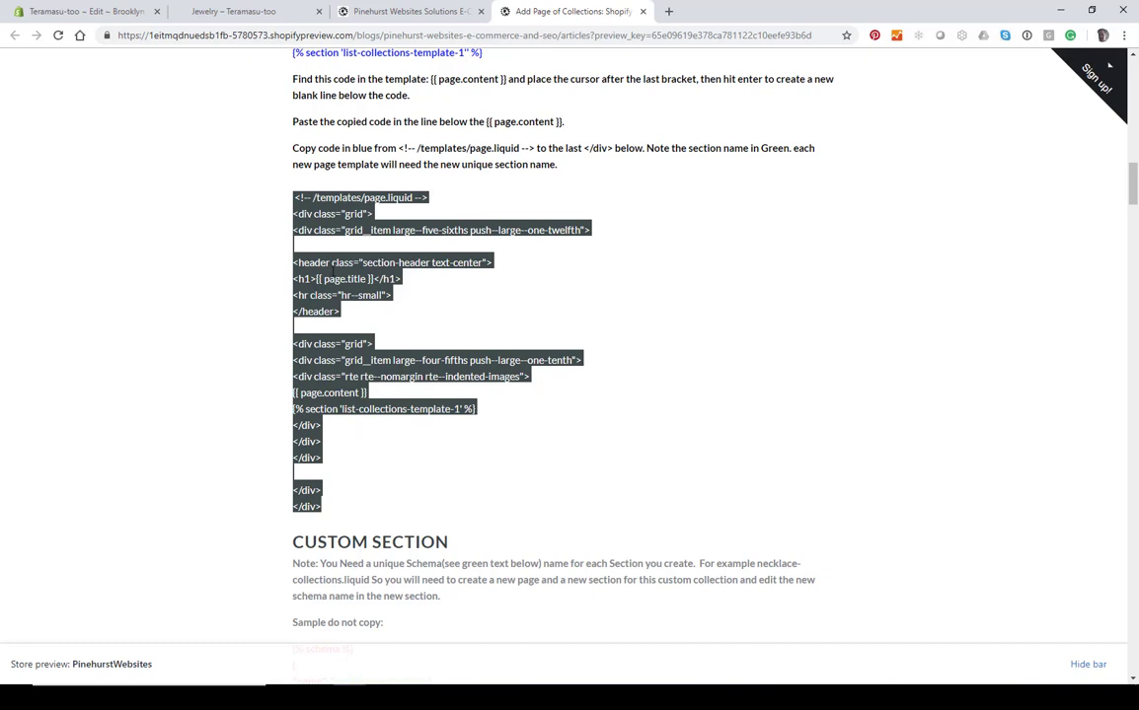
pyautogui.rightClick(299, 243)
pyautogui.click(320, 269)
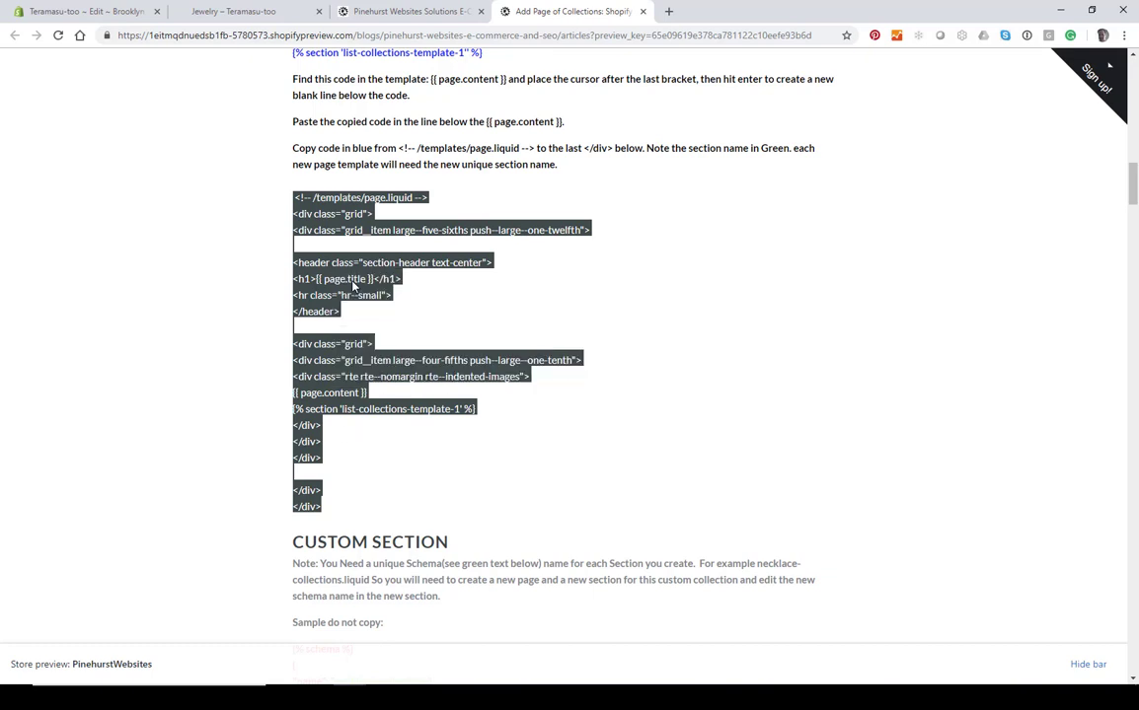
pyautogui.click(397, 11)
pyautogui.click(211, 8)
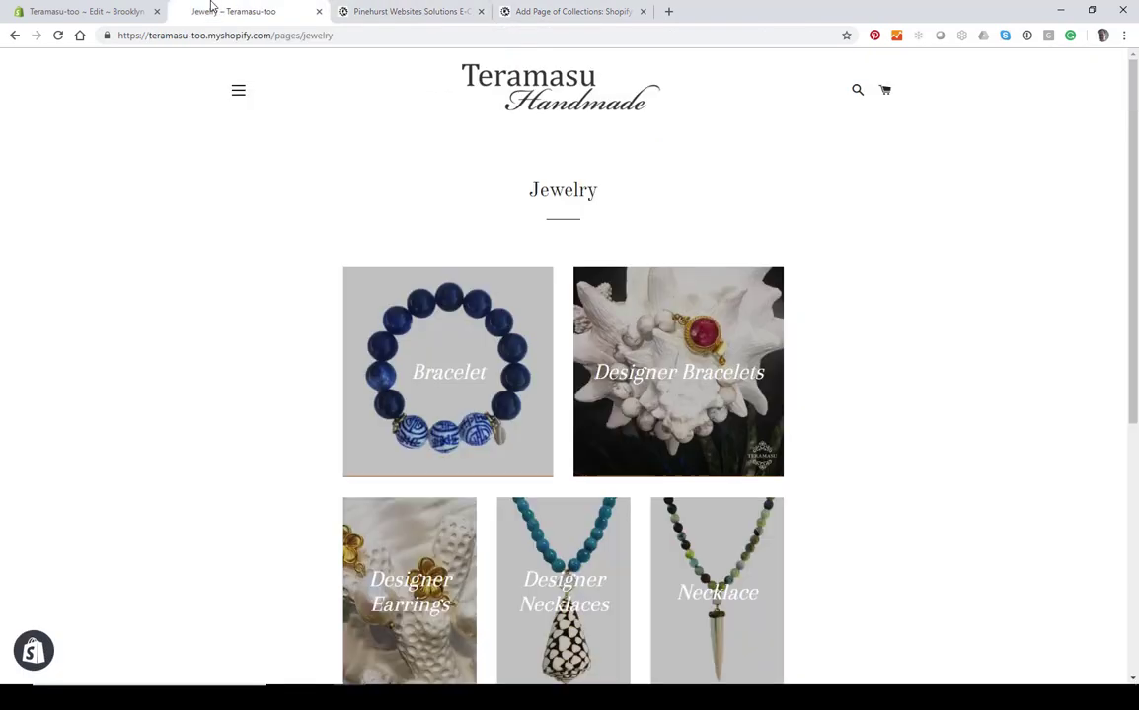
pyautogui.click(94, 11)
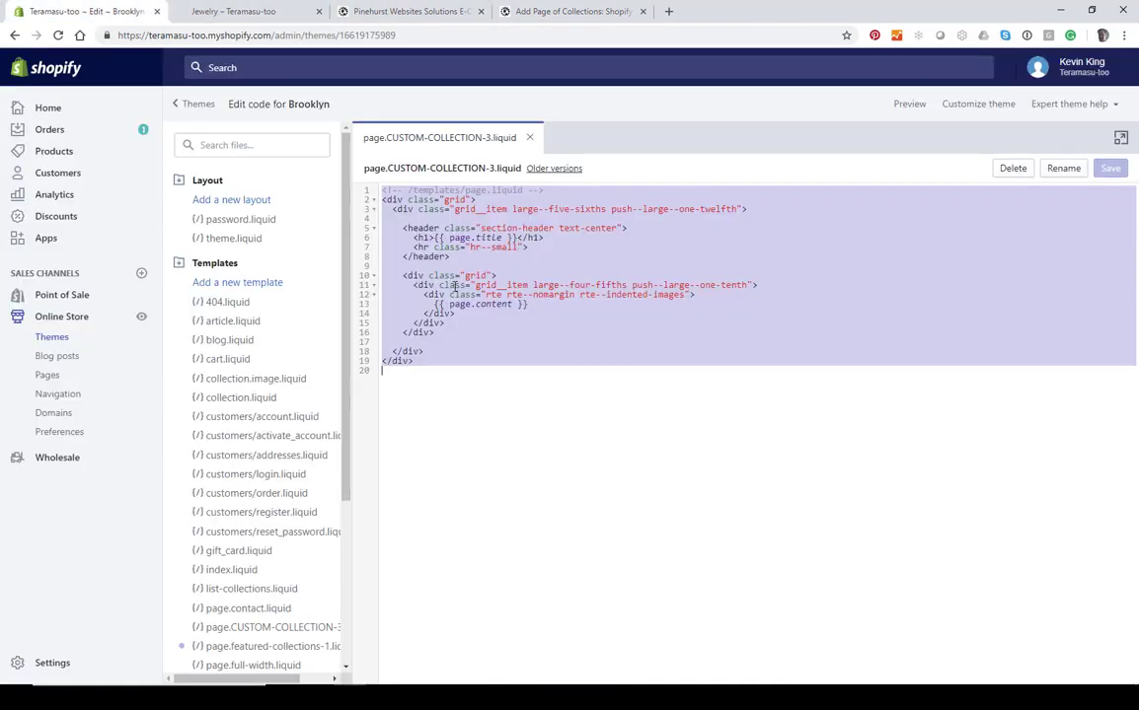
# Paste the tutorial code, change the section to 'list-collections-template-3', and save the template.
pyautogui.rightClick(438, 246)
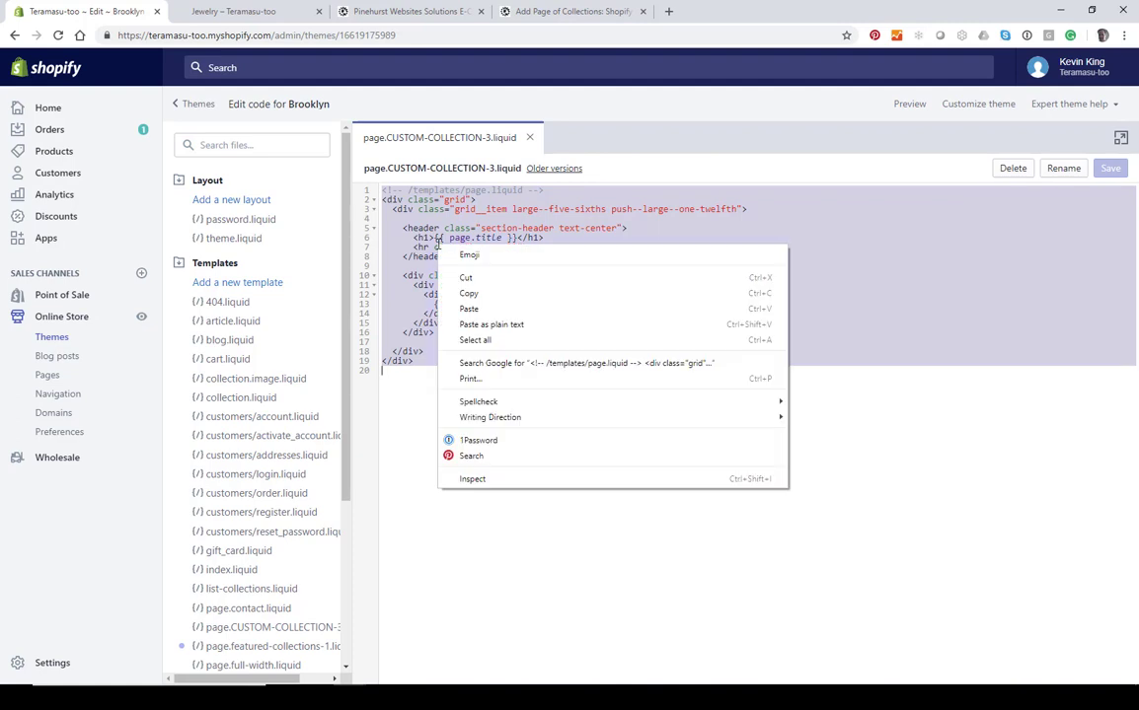
pyautogui.click(470, 310)
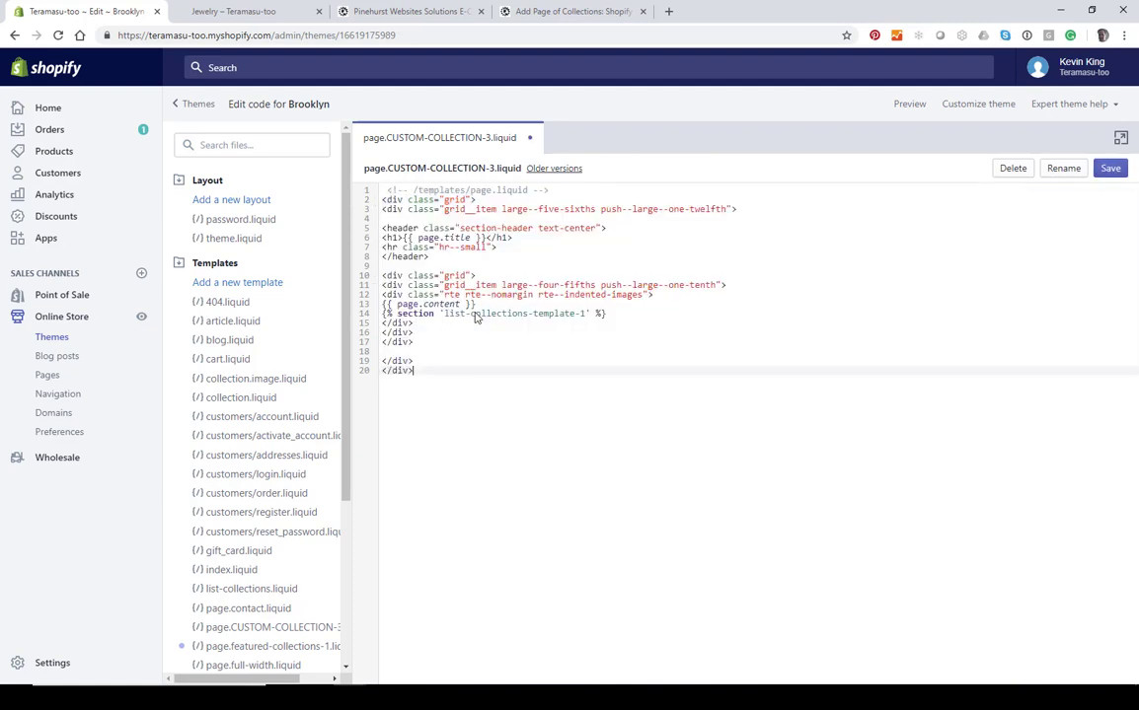
pyautogui.click(585, 313)
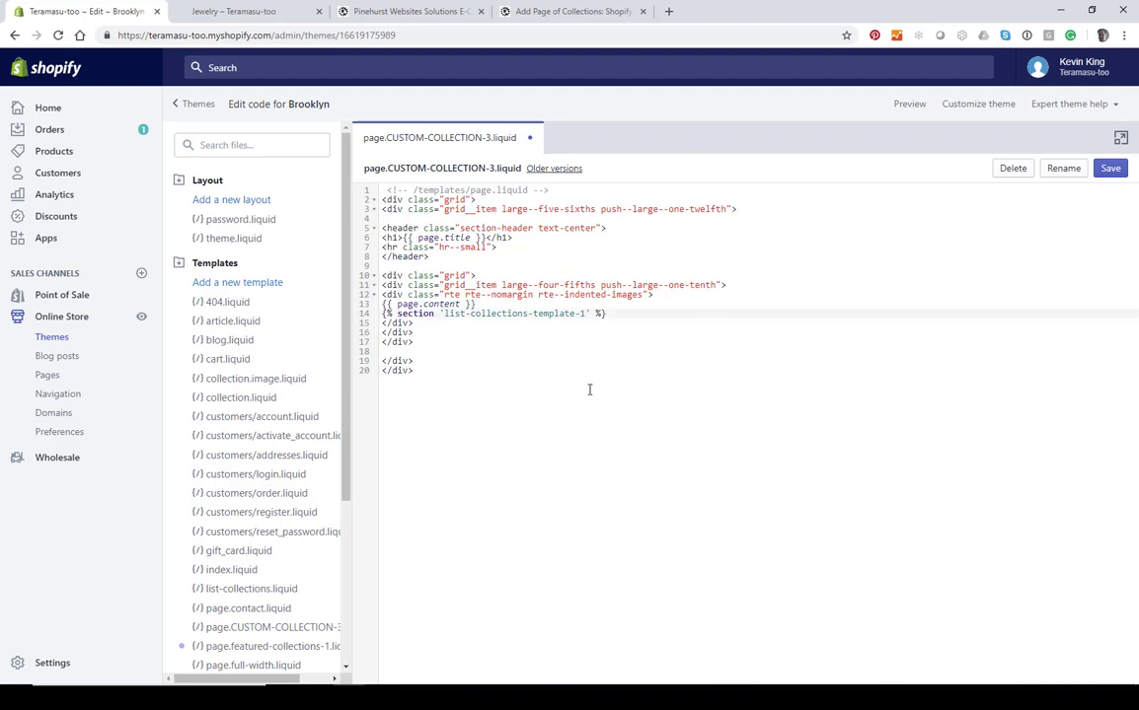
pyautogui.press('BackSpace')
pyautogui.write('3')
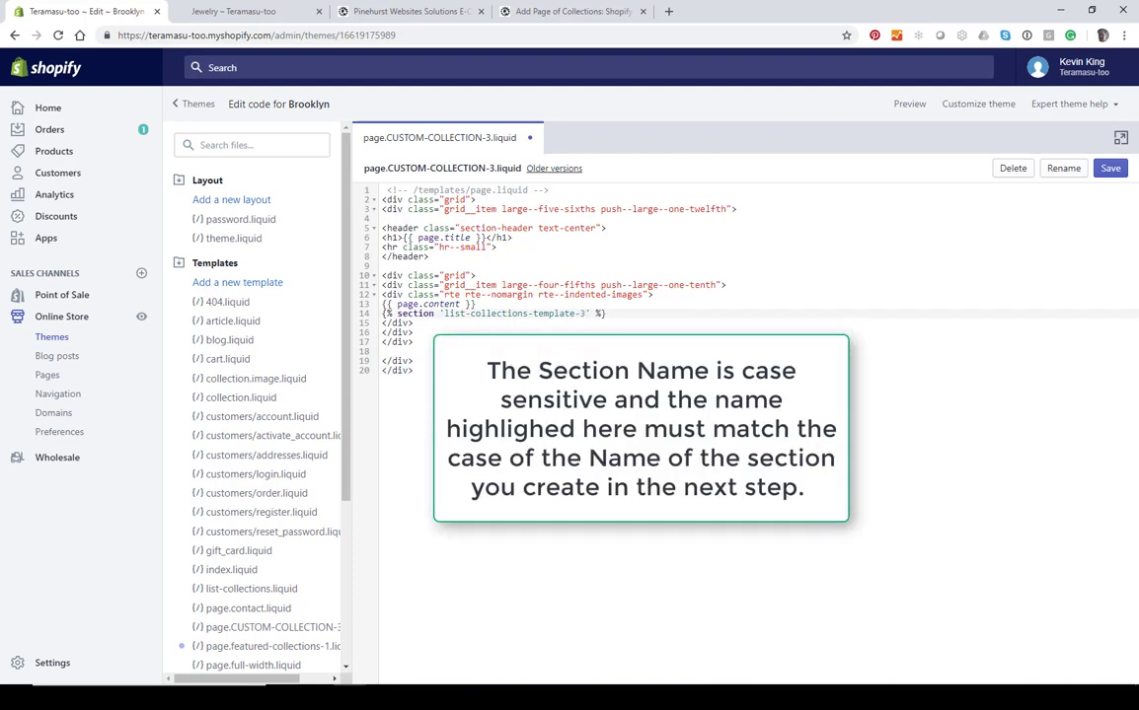
pyautogui.moveTo(444, 313); pyautogui.dragTo(585, 324)
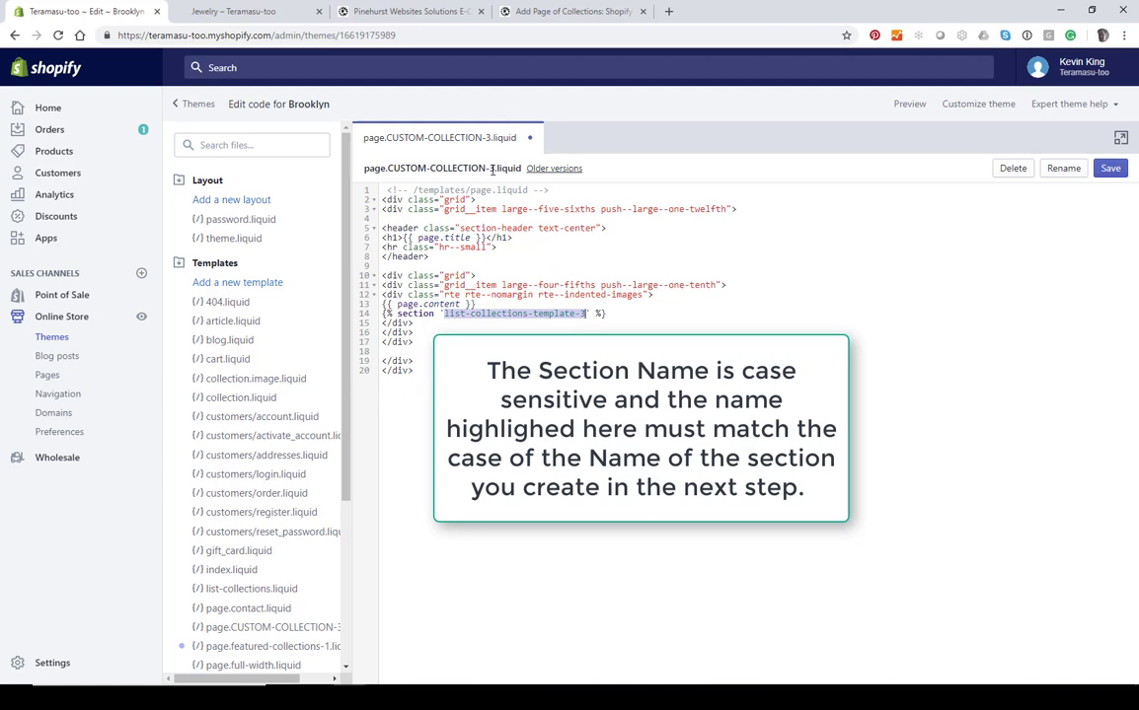
pyautogui.moveTo(495, 170); pyautogui.dragTo(387, 169)
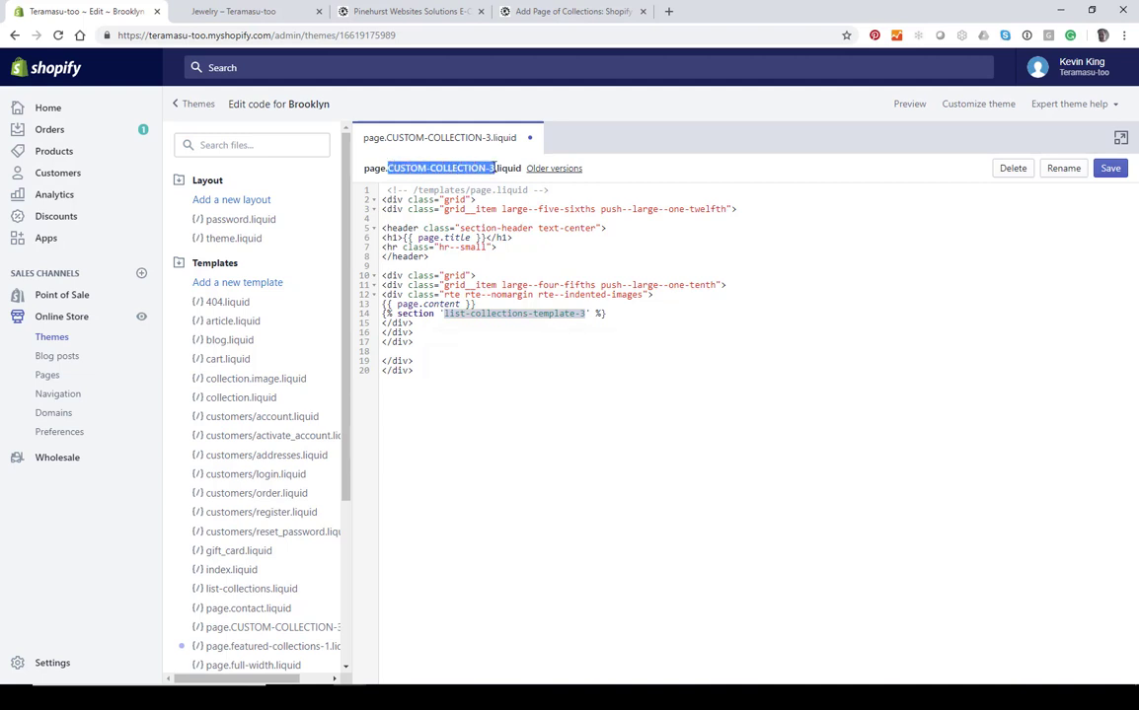
pyautogui.click(1109, 170)
pyautogui.scroll(-4, 279, 508)
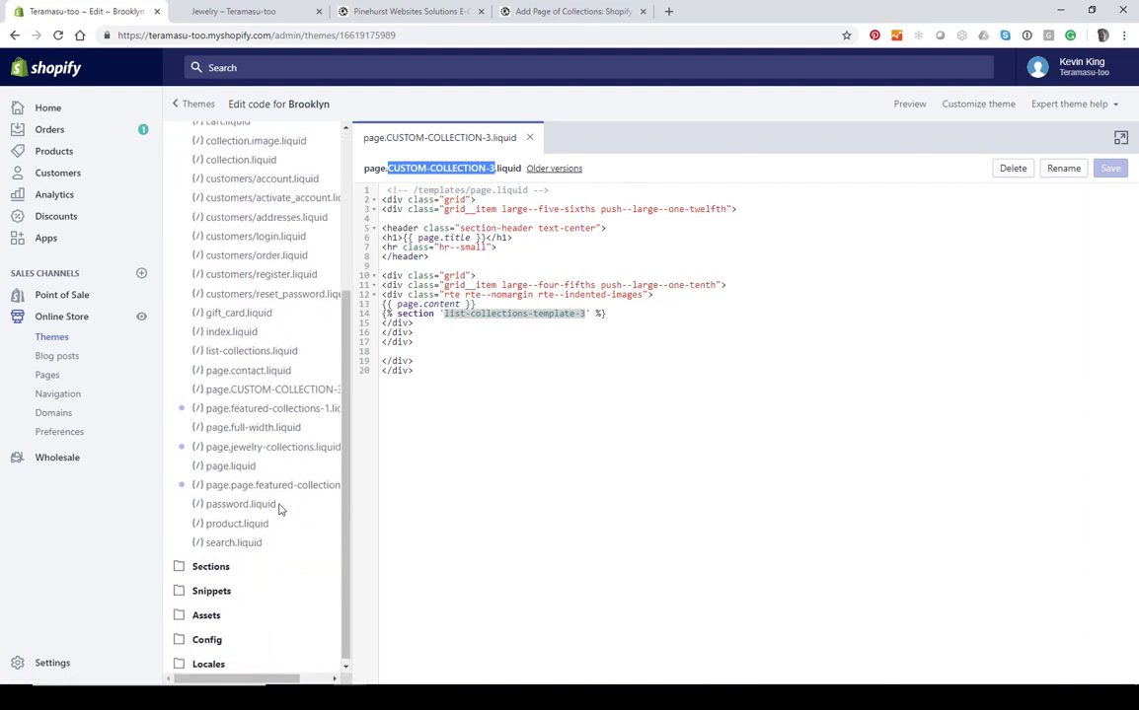
# Expand the Sections folder, check the tutorial's next step, and begin adding a new section.
pyautogui.click(212, 568)
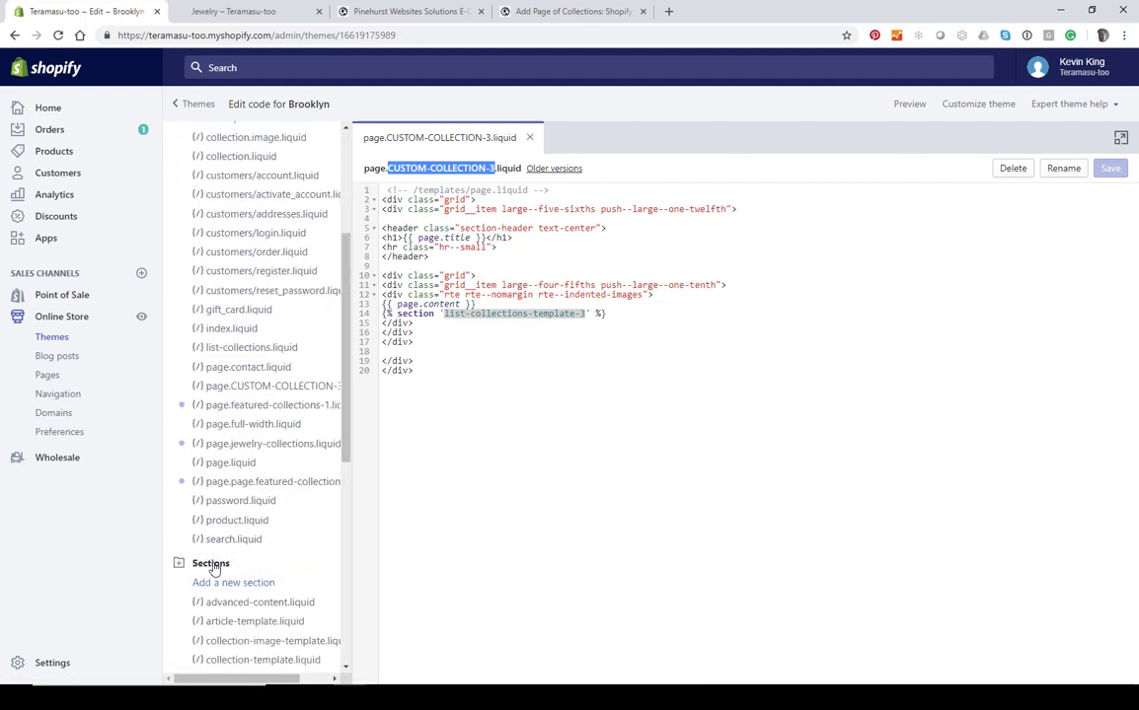
pyautogui.scroll(-3, 237, 553)
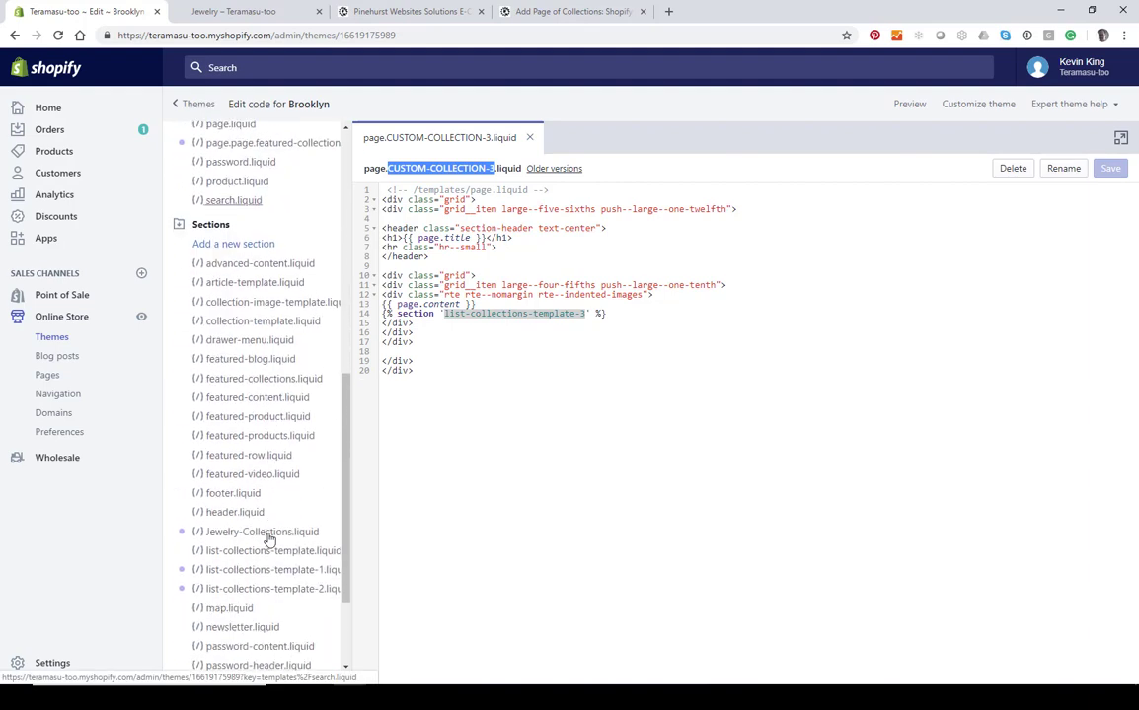
pyautogui.scroll(-1, 266, 539)
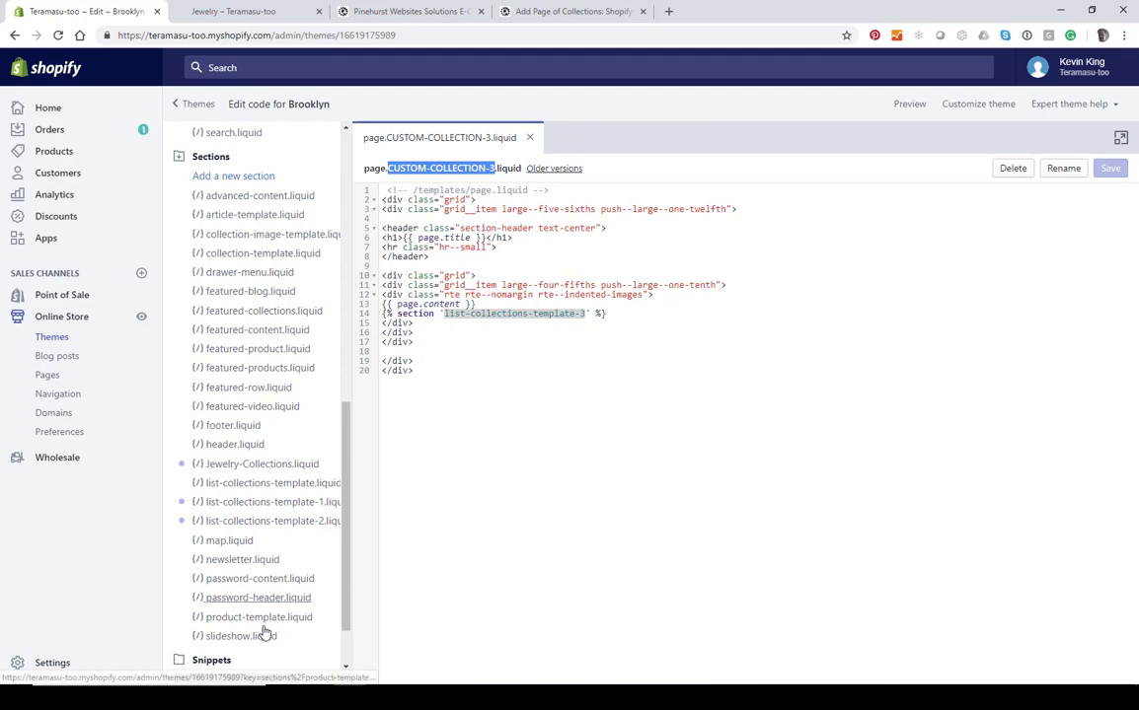
pyautogui.click(553, 10)
pyautogui.scroll(-3, 483, 434)
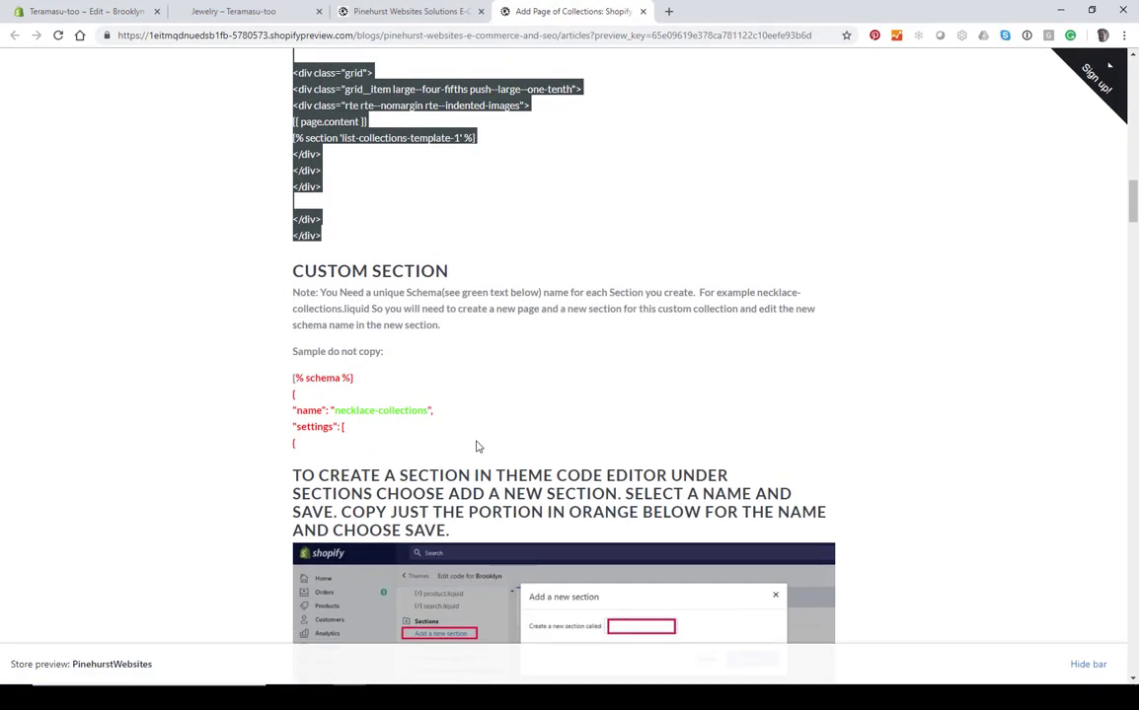
pyautogui.scroll(-2, 476, 447)
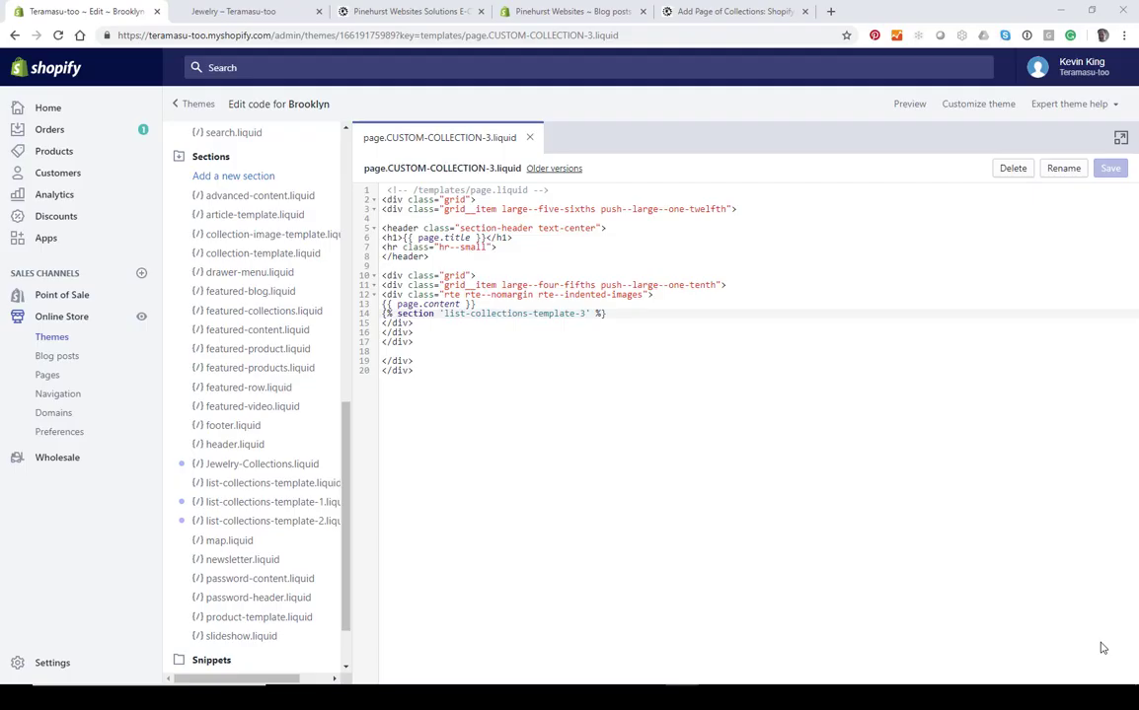
pyautogui.click(237, 178)
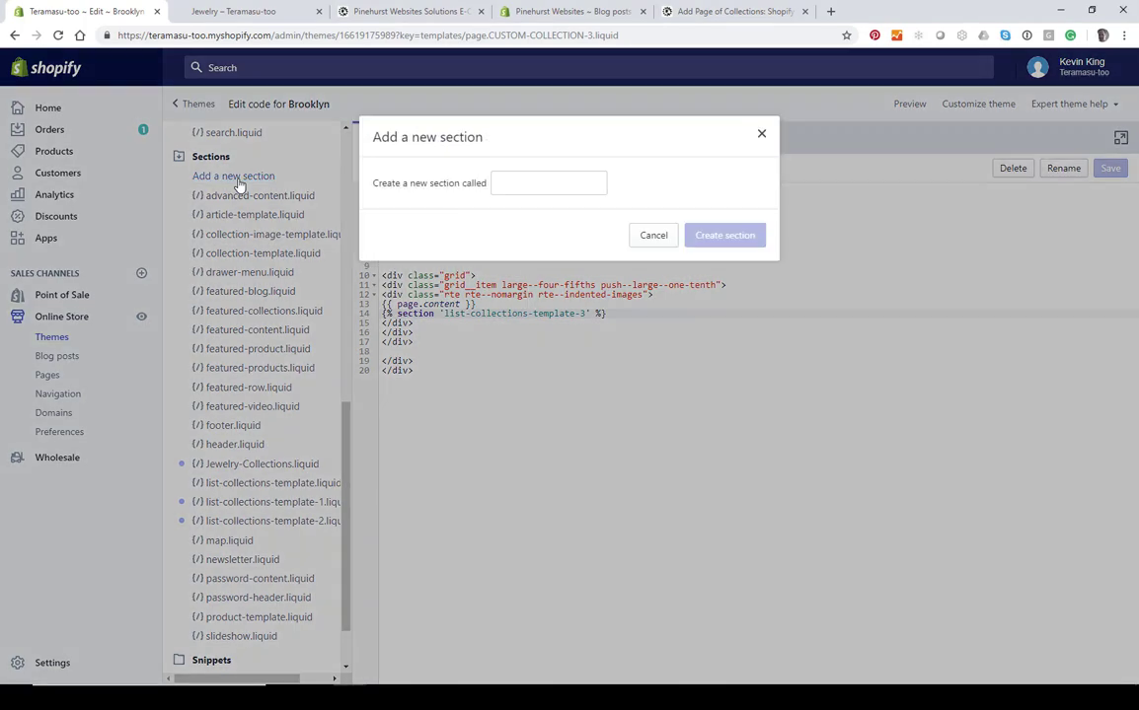
# Copy the section name list-collections-template-1 from the tutorial page.
pyautogui.click(730, 11)
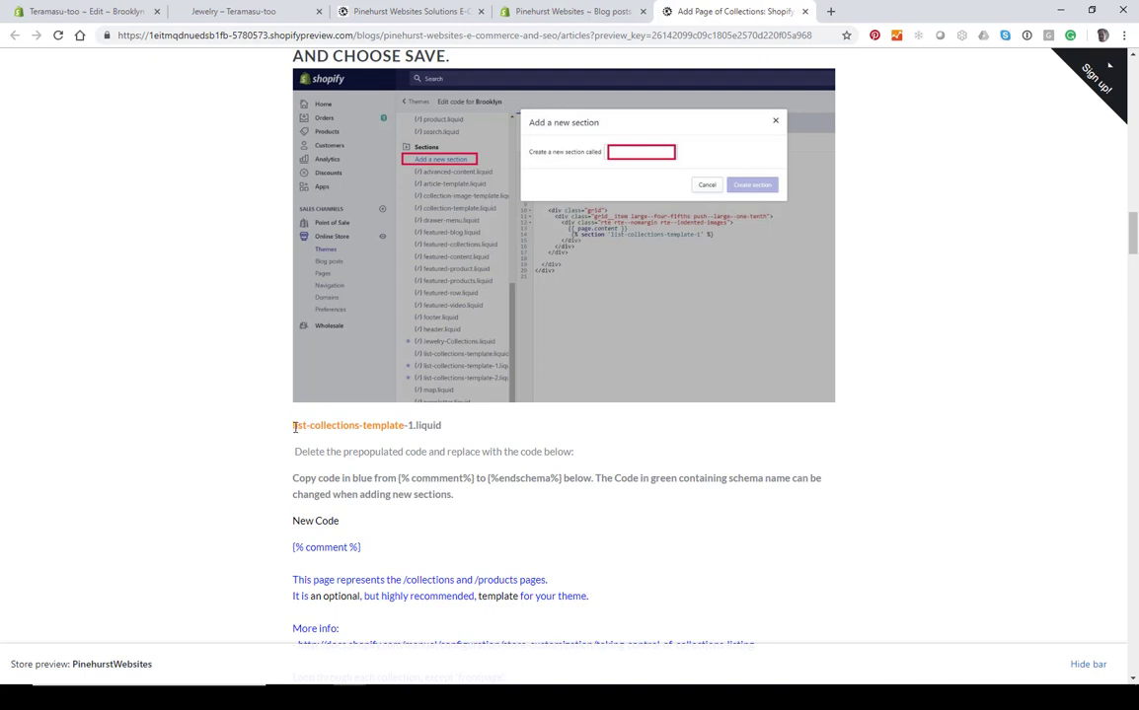
pyautogui.moveTo(293, 425); pyautogui.dragTo(382, 425)
pyautogui.hotkey('ctrl', 'c')
pyautogui.rightClick(380, 425)
pyautogui.click(393, 434)
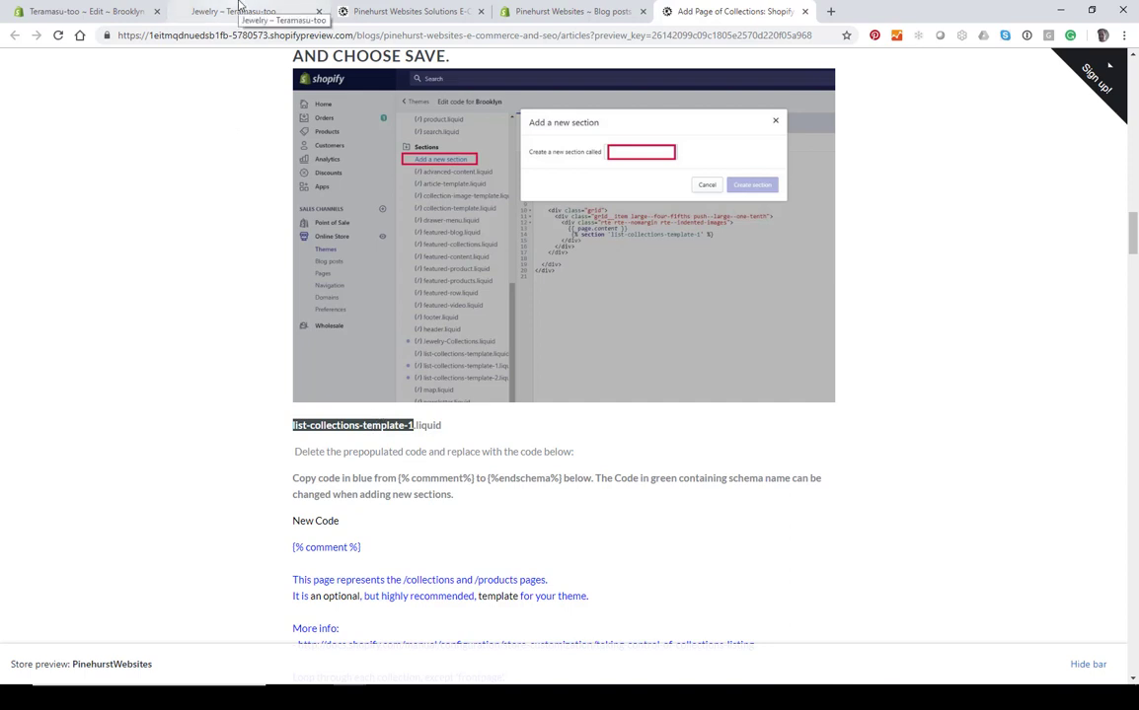
# Create a new section named list-collections-template-3 from the pasted name.
pyautogui.click(98, 11)
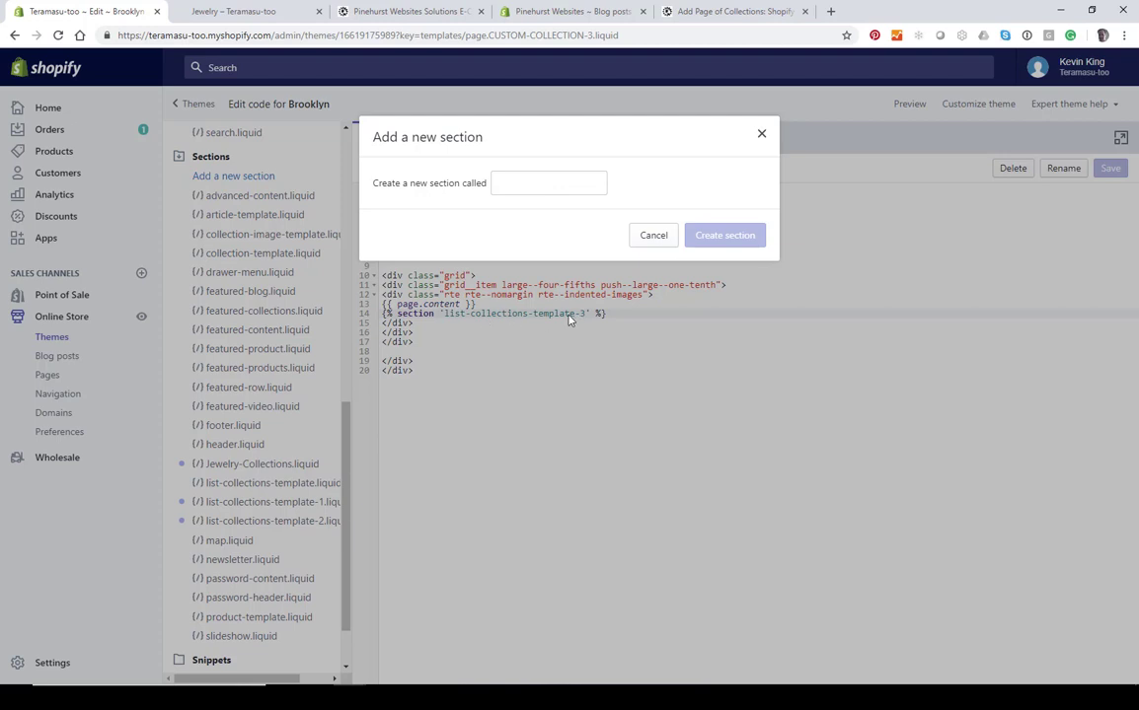
pyautogui.click(522, 186)
pyautogui.rightClick(522, 186)
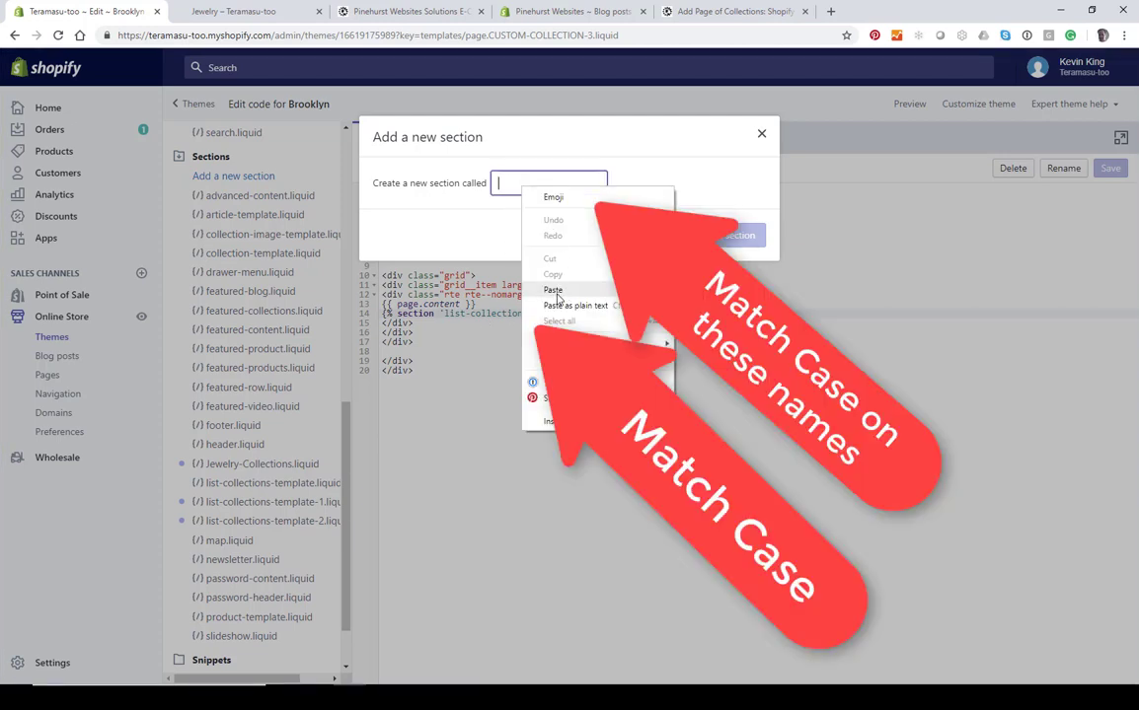
pyautogui.click(507, 268)
pyautogui.press('BackSpace')
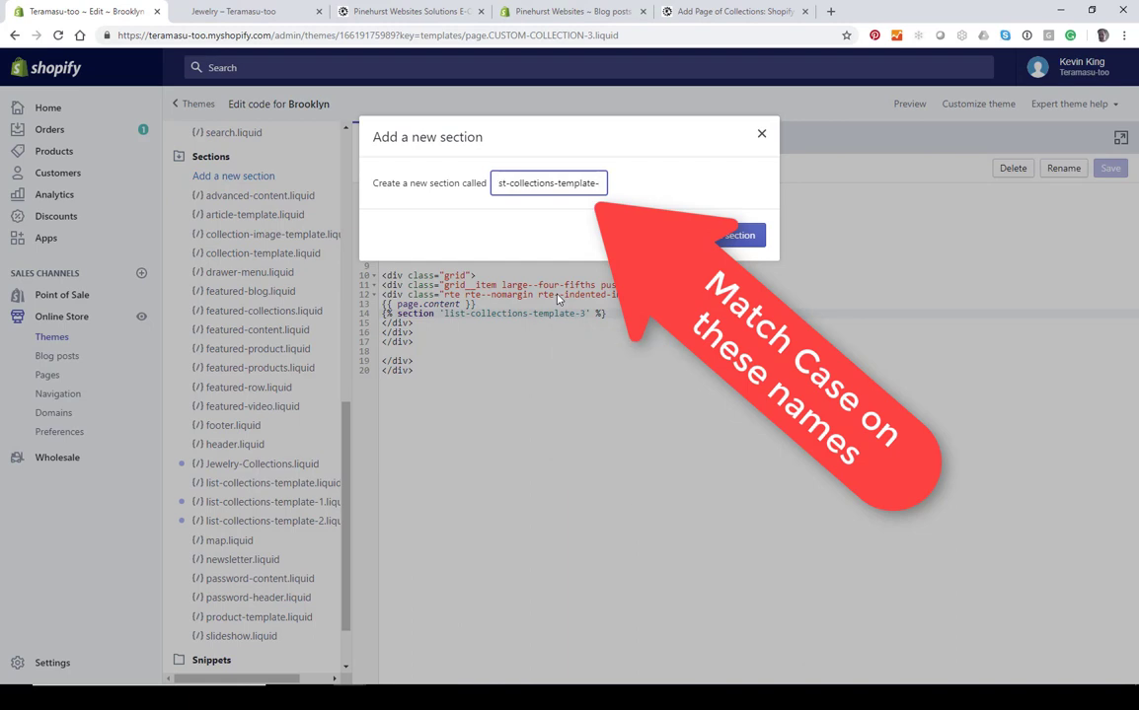
pyautogui.write('3')
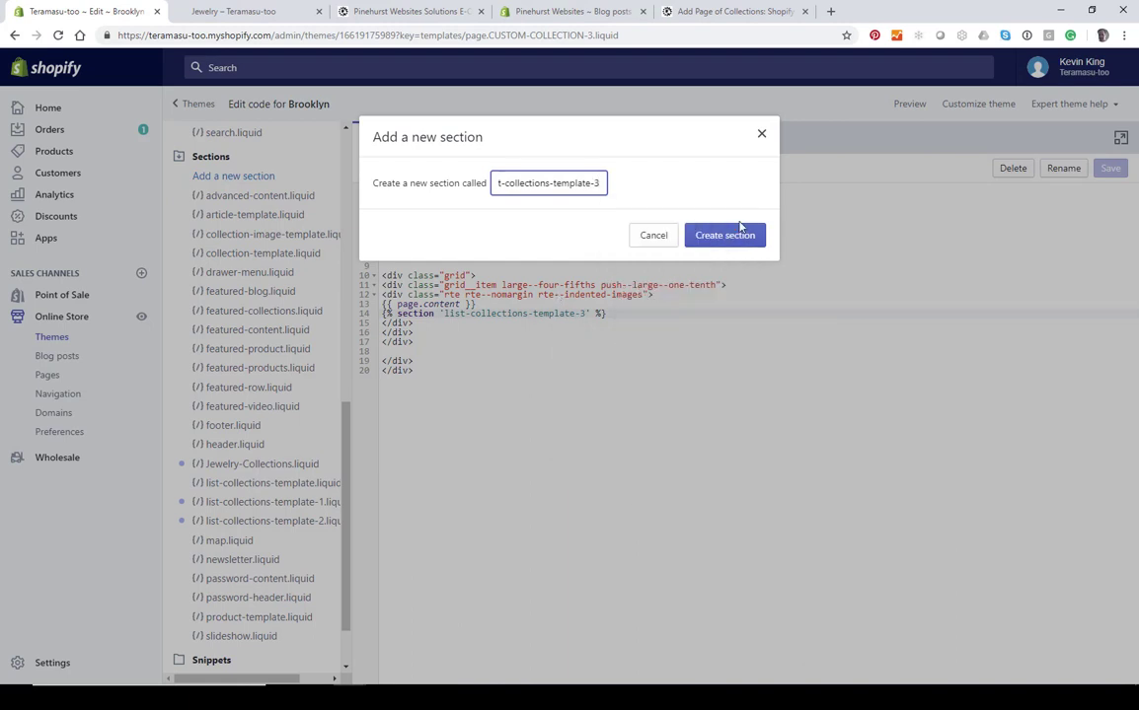
pyautogui.click(710, 244)
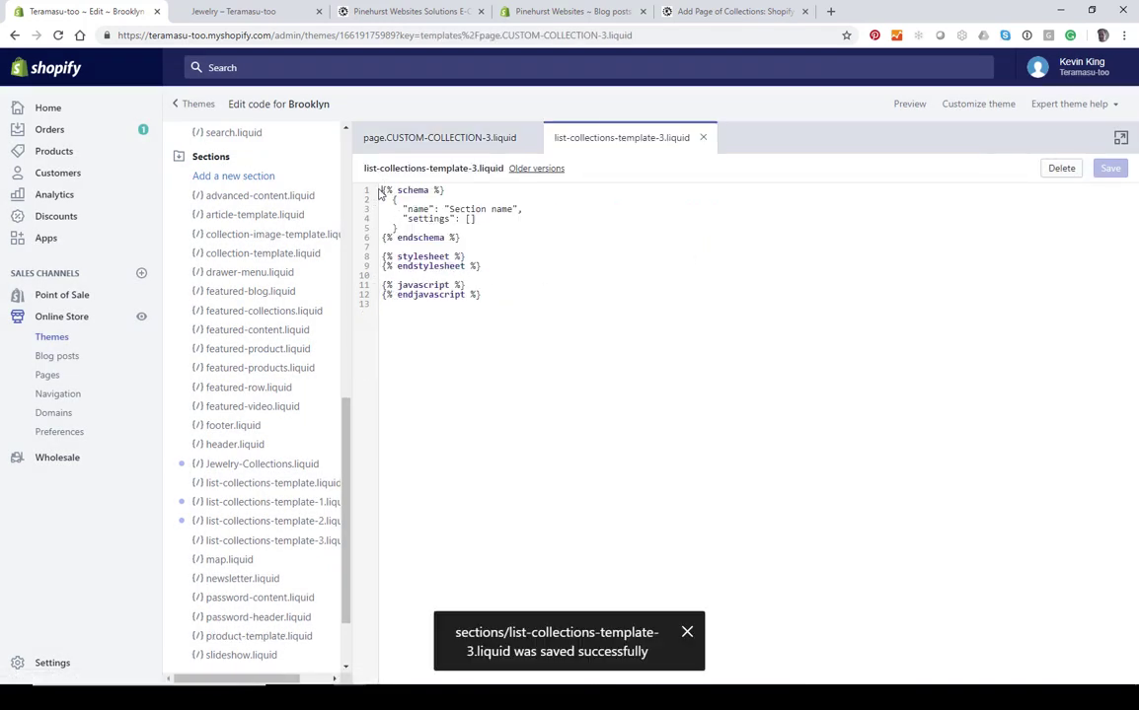
# Delete the section's default code and select the tutorial's code block through its schema.
pyautogui.moveTo(382, 190); pyautogui.dragTo(497, 361)
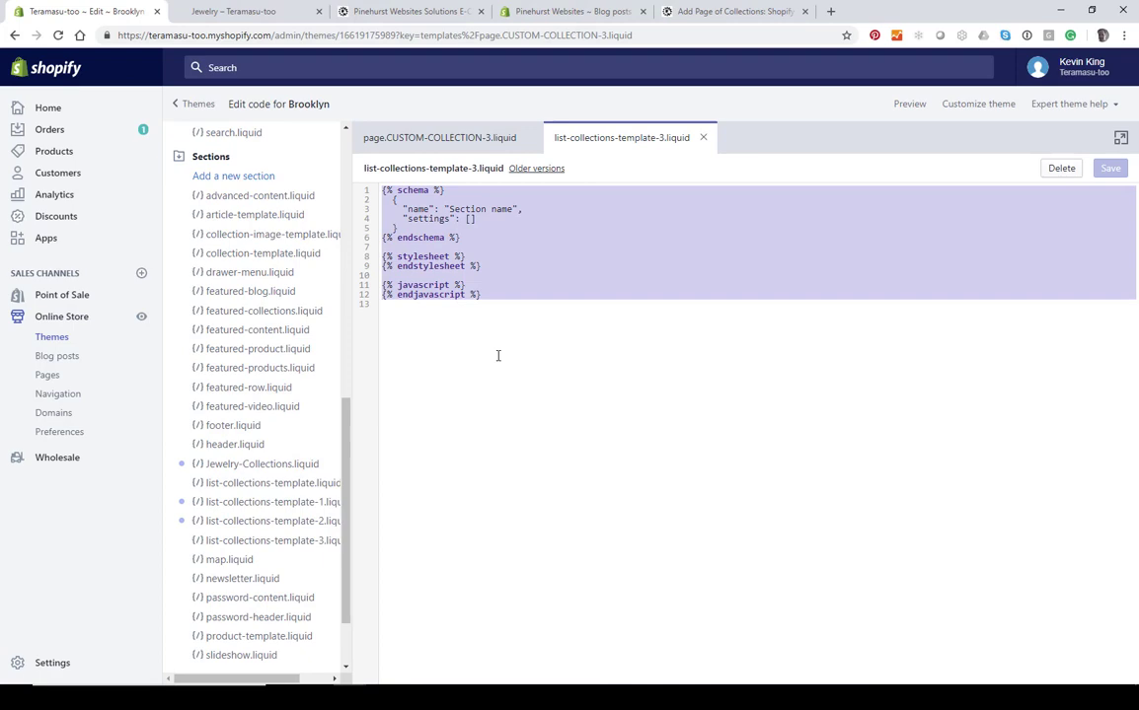
pyautogui.press('Delete')
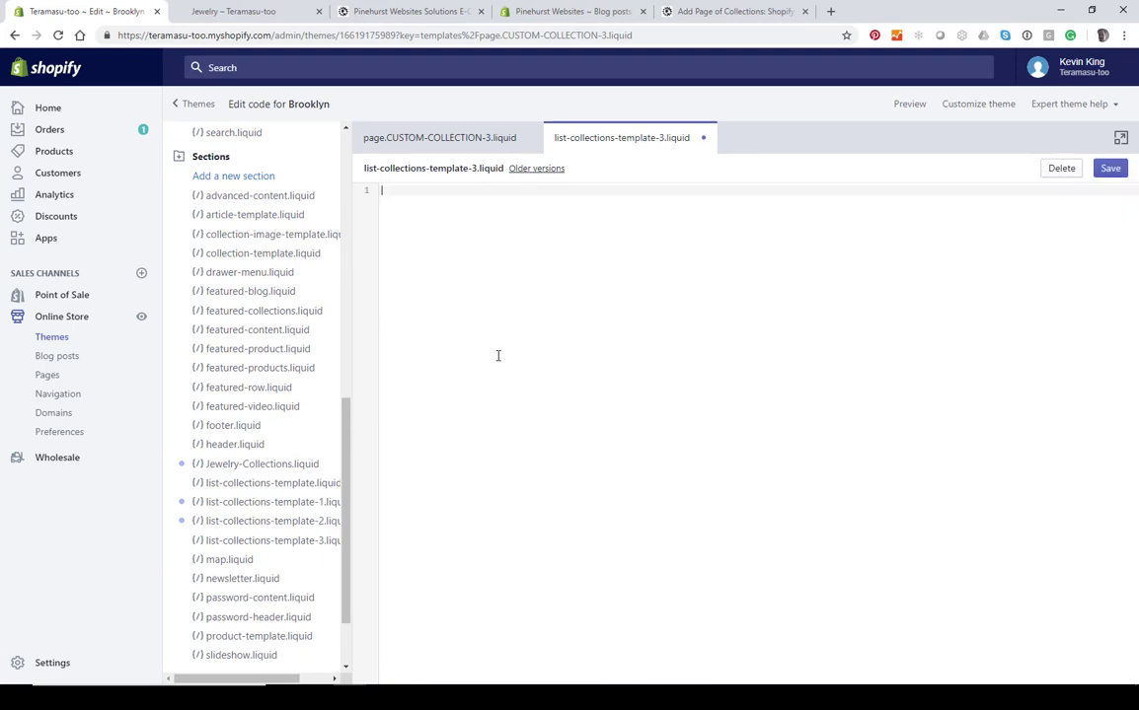
pyautogui.click(734, 14)
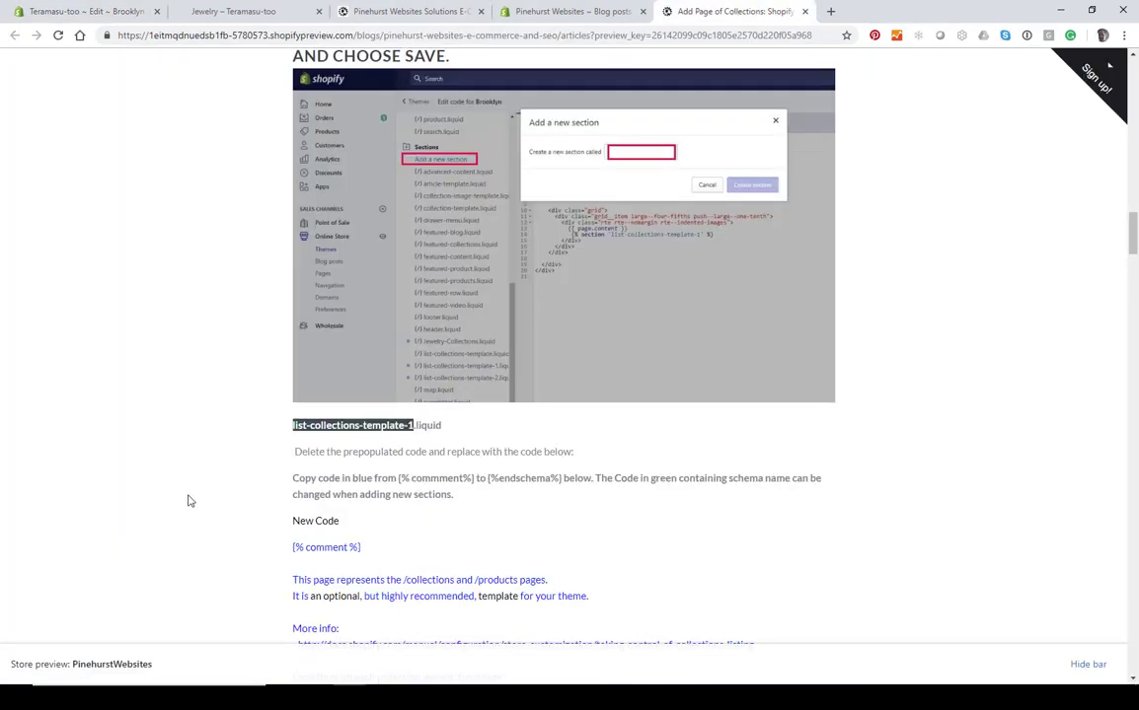
pyautogui.scroll(-1, 294, 463)
pyautogui.scroll(-2, 294, 463)
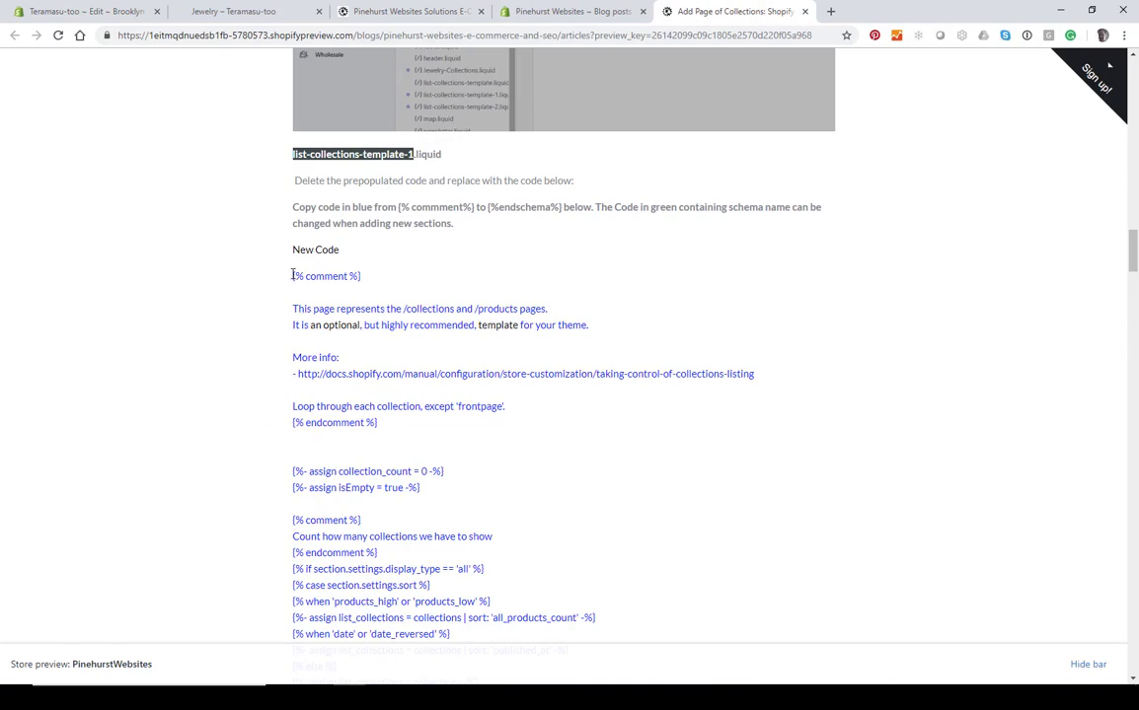
pyautogui.moveTo(293, 275); pyautogui.dragTo(538, 275)
pyautogui.scroll(-6, 576, 503)
pyautogui.scroll(-7, 574, 466)
pyautogui.scroll(-2, 572, 444)
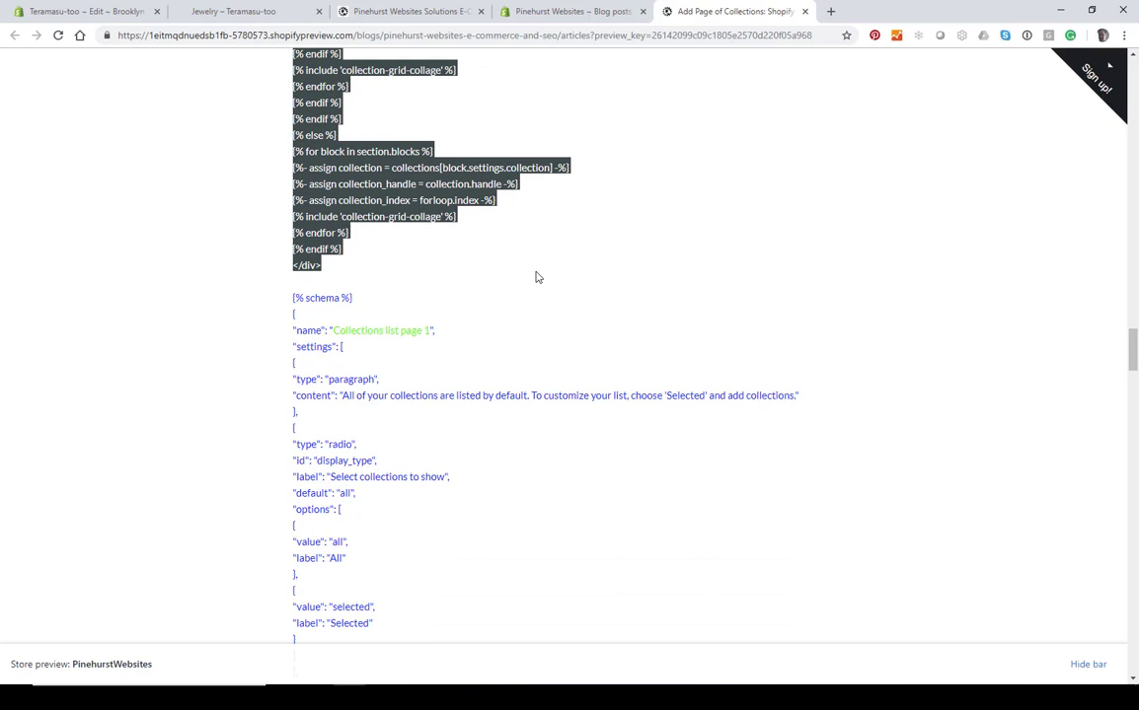
pyautogui.moveTo(538, 277); pyautogui.dragTo(516, 450)
pyautogui.scroll(-10, 559, 559)
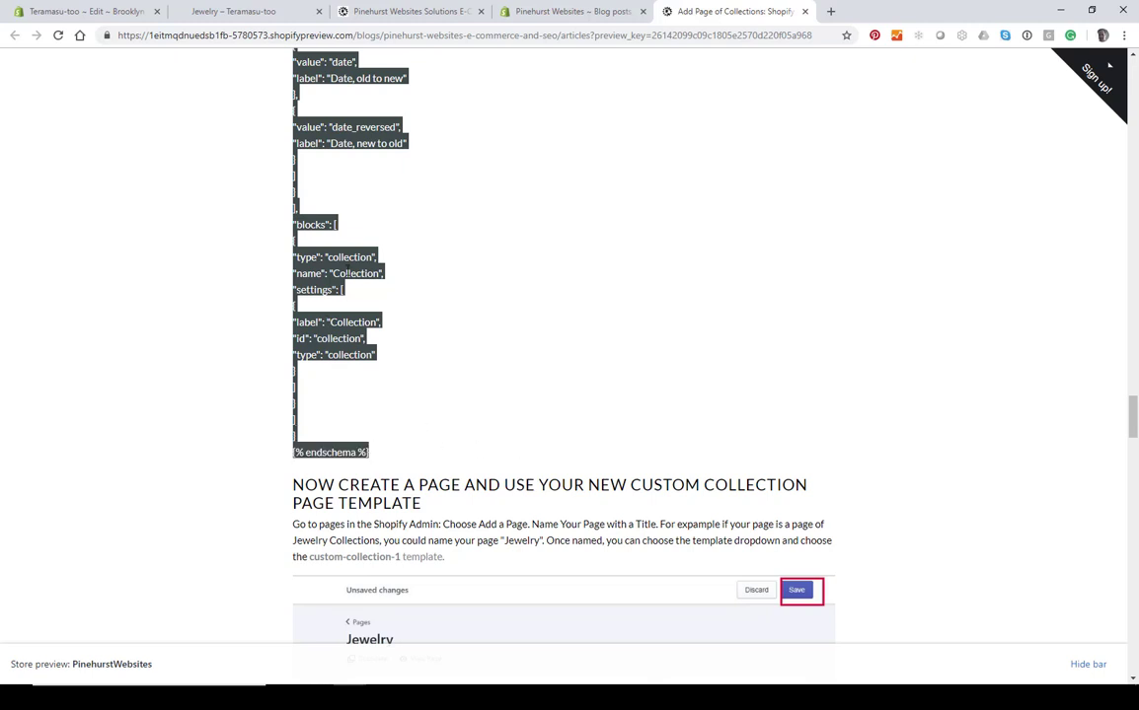
# Copy the tutorial's collection-grid code and paste it into the empty section file.
pyautogui.rightClick(336, 260)
pyautogui.click(357, 272)
pyautogui.click(83, 11)
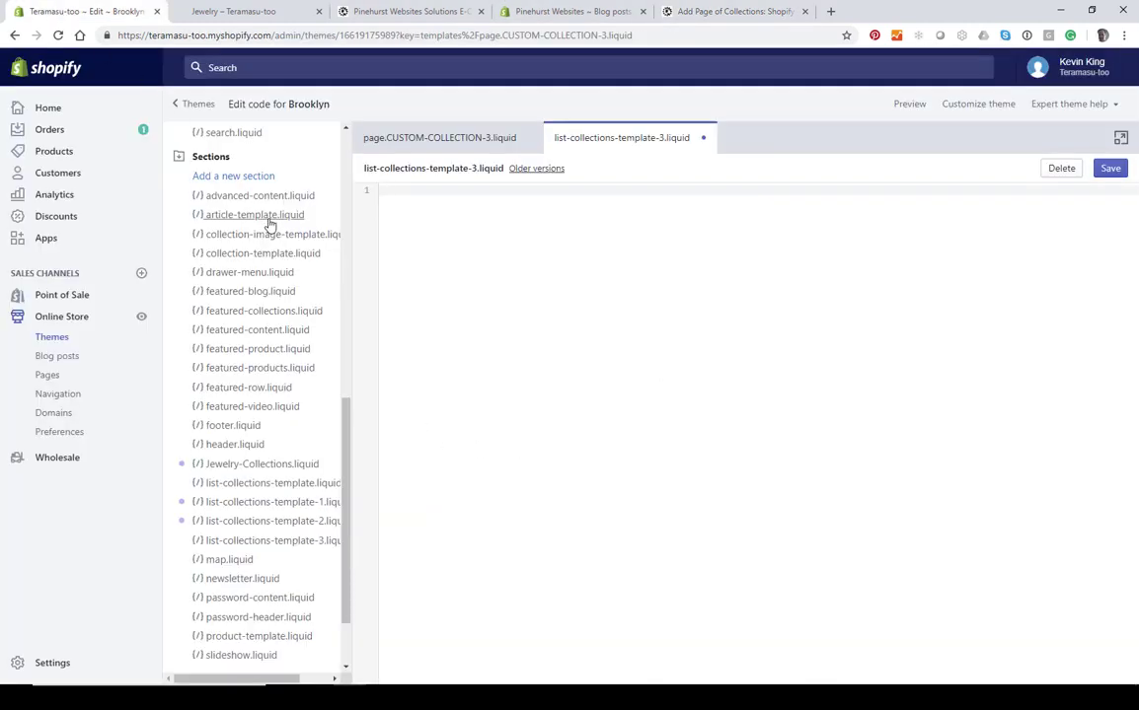
pyautogui.rightClick(393, 192)
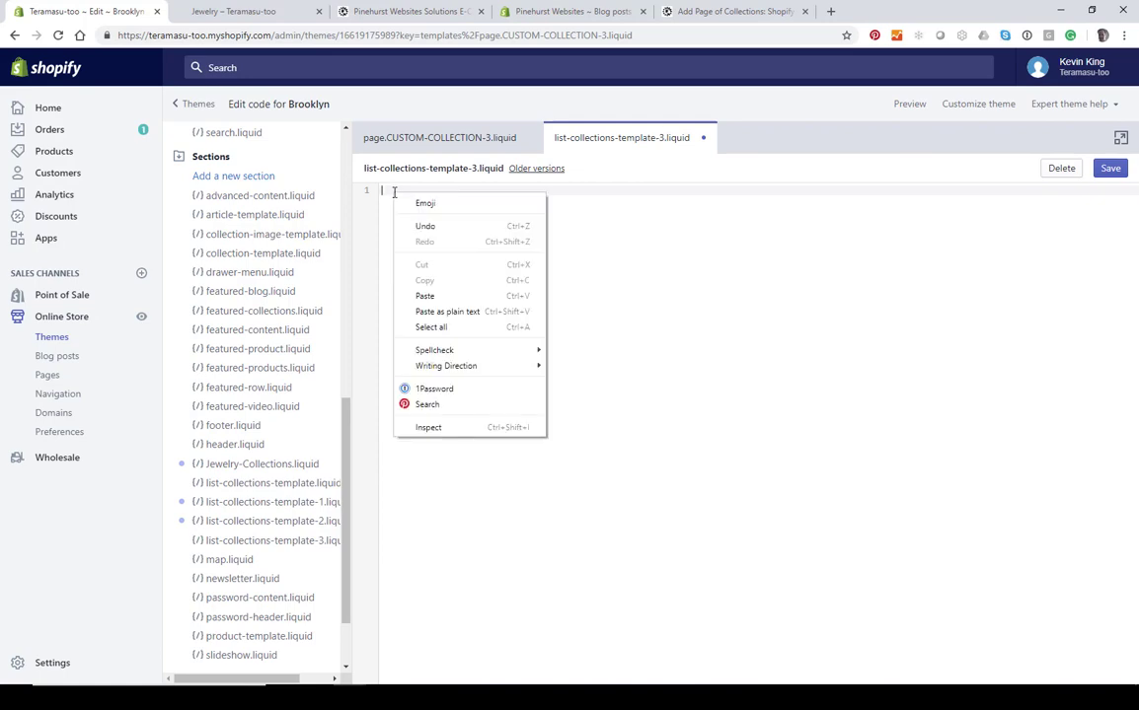
pyautogui.click(440, 306)
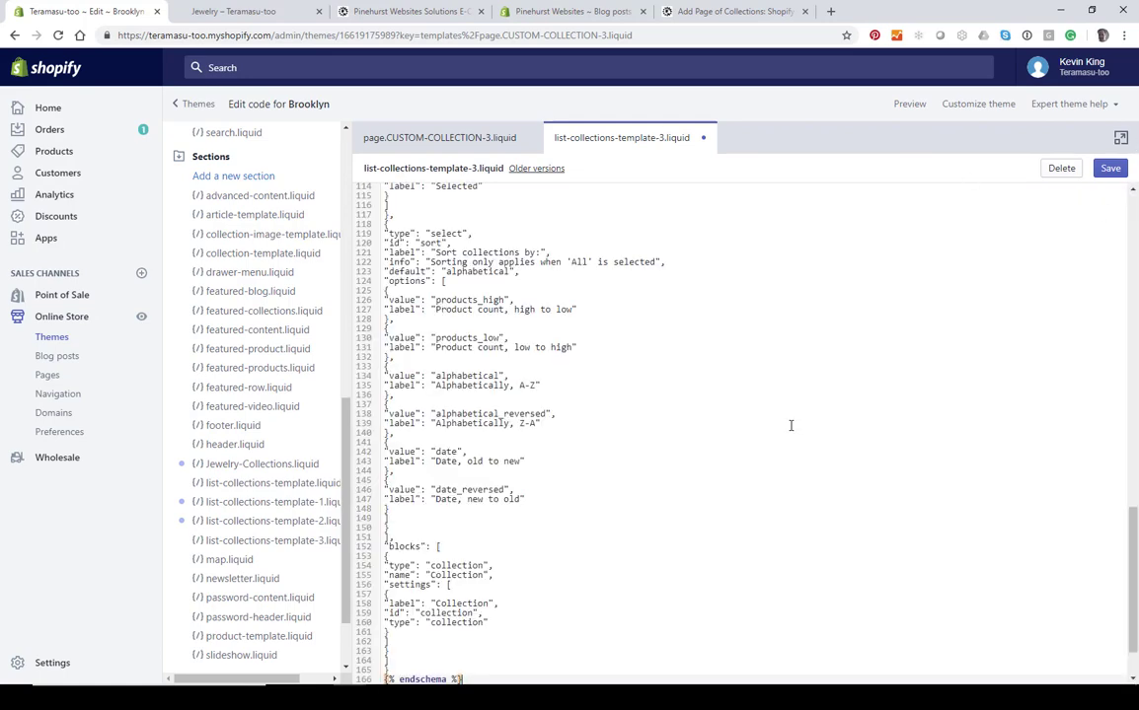
pyautogui.scroll(10, 790, 424)
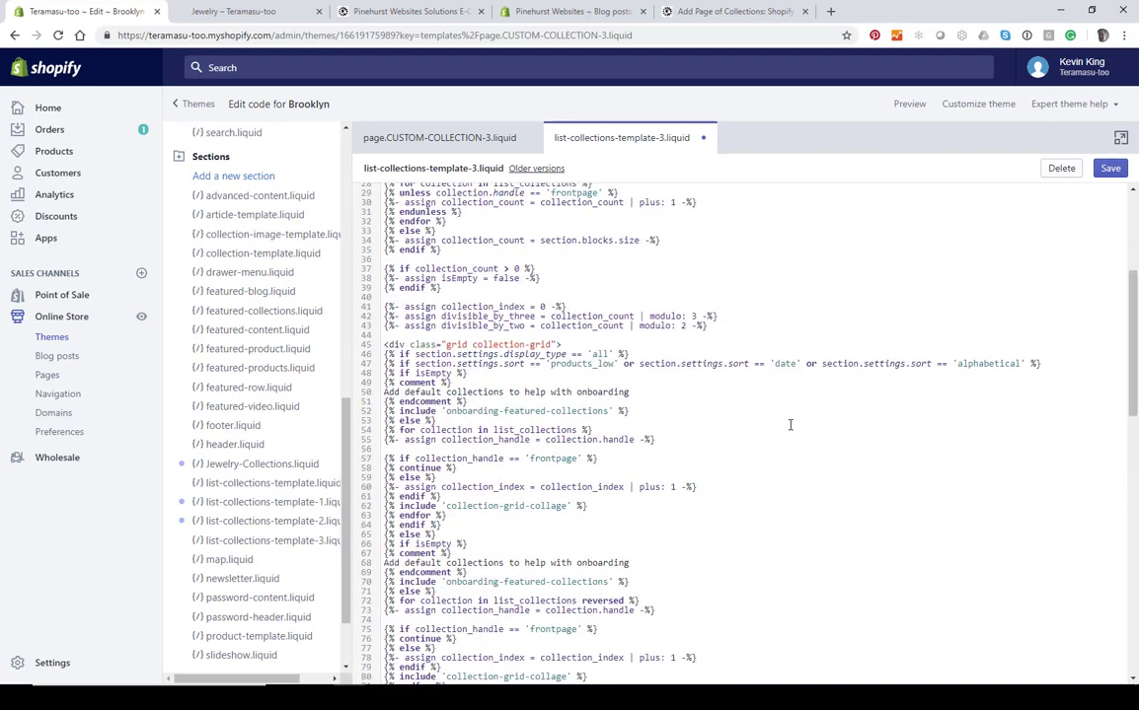
# Change the line 96 schema name to 'Collections list page 3' and save the file.
pyautogui.scroll(-4, 790, 424)
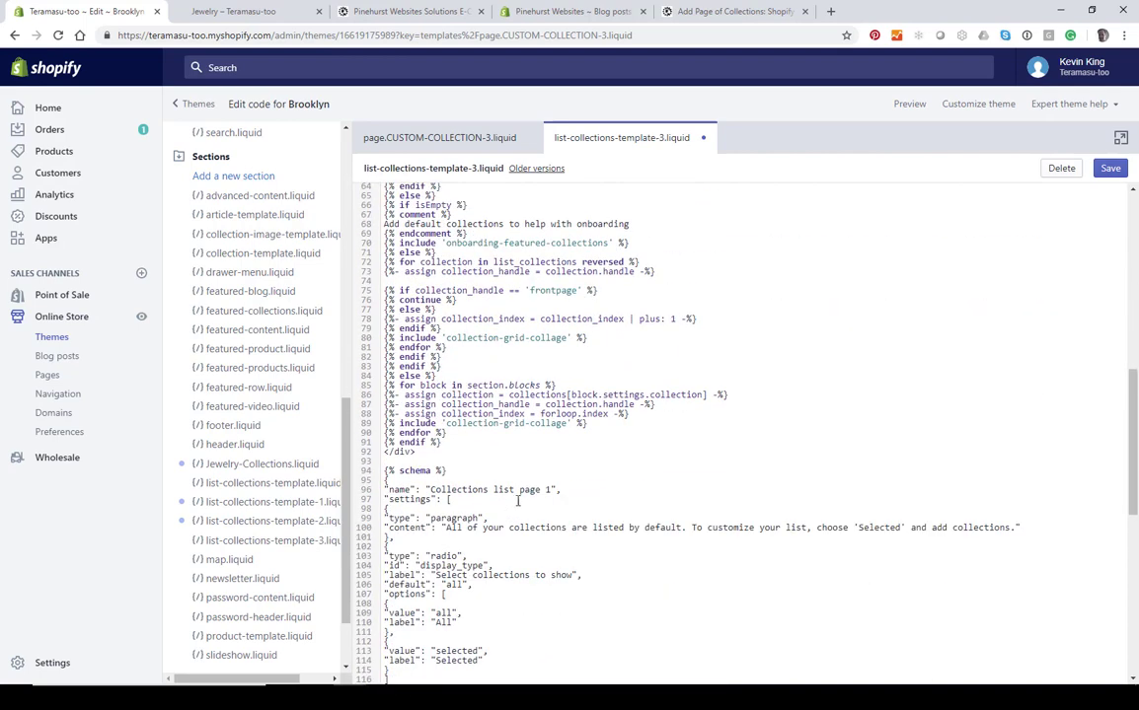
pyautogui.click(551, 491)
pyautogui.press('BackSpace')
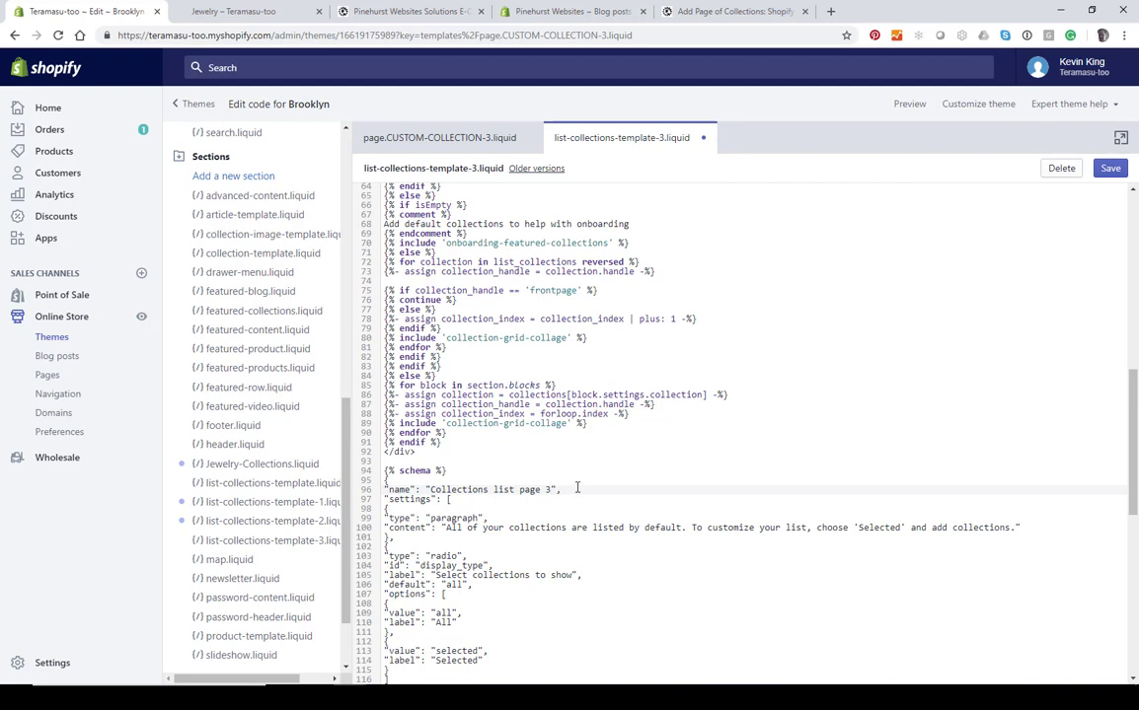
pyautogui.moveTo(431, 489); pyautogui.dragTo(556, 493)
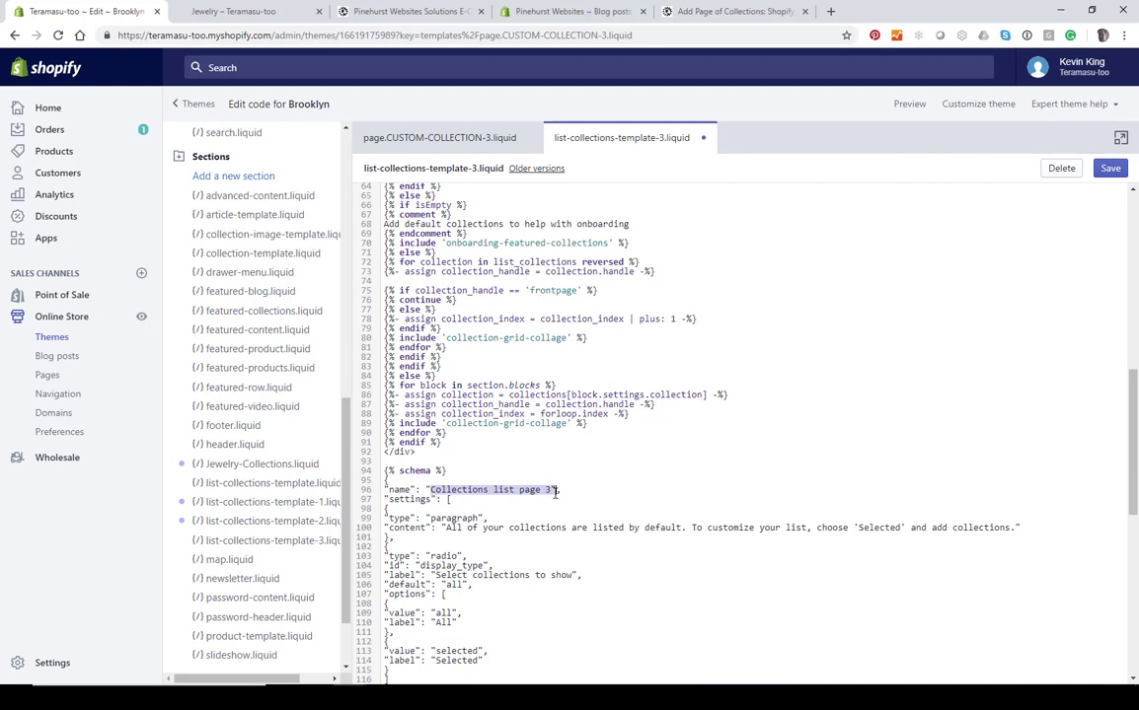
pyautogui.click(1109, 172)
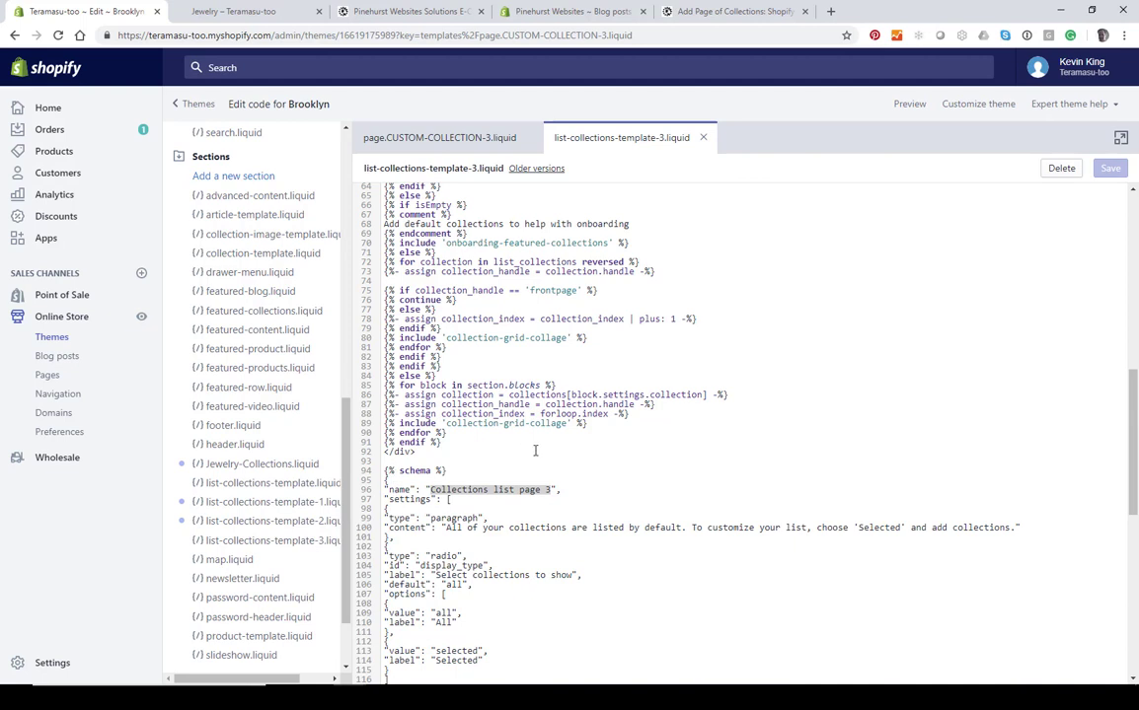
pyautogui.hotkey('ctrl', 'f')
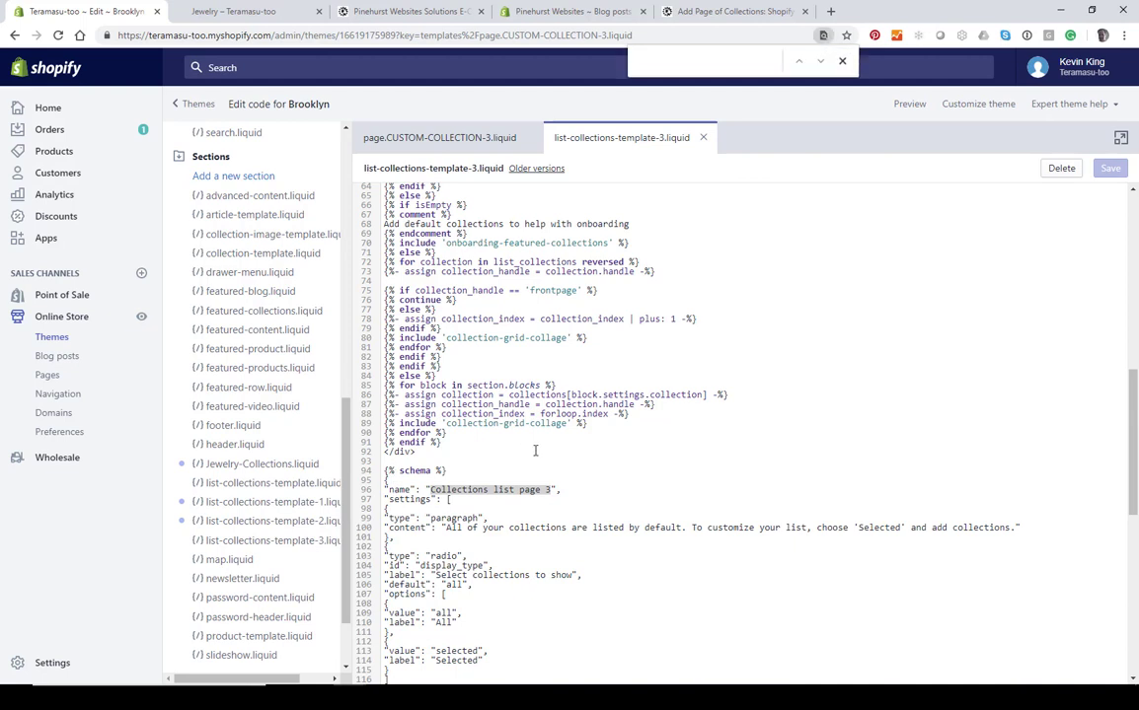
# Check that line 14 of page.CUSTOM-COLLECTION-3.liquid references list-collections-template-3, then go to Pages.
pyautogui.write('name')
pyautogui.moveTo(431, 490); pyautogui.dragTo(551, 491)
pyautogui.click(380, 137)
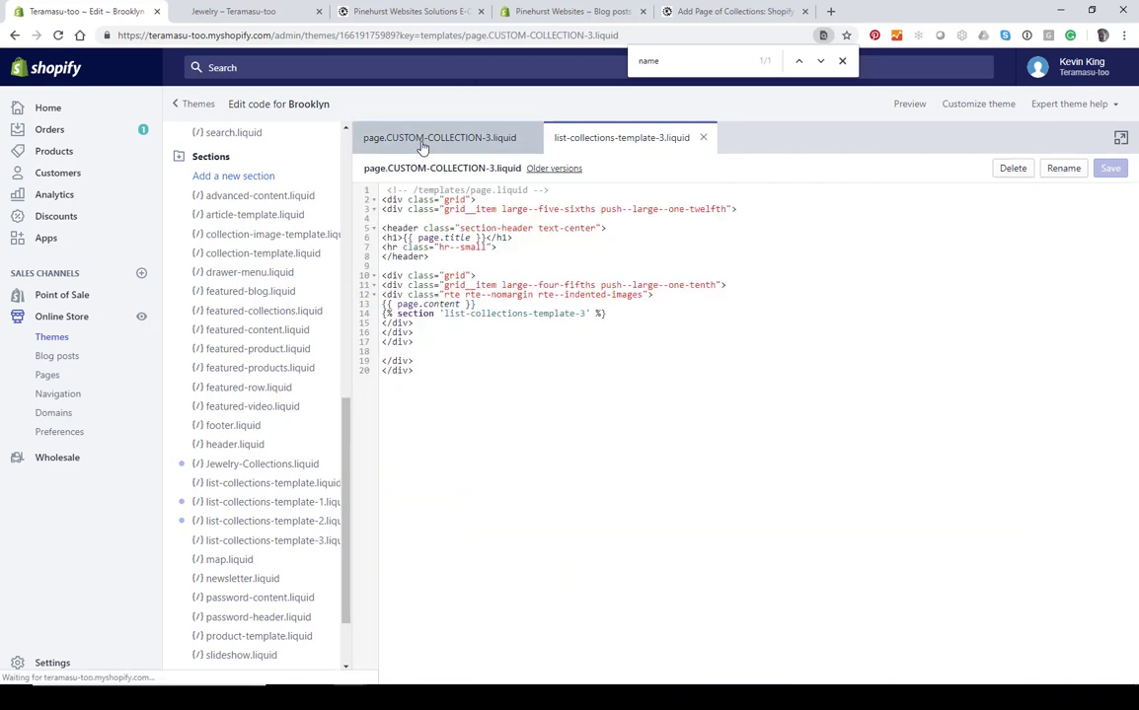
pyautogui.moveTo(444, 315); pyautogui.dragTo(586, 315)
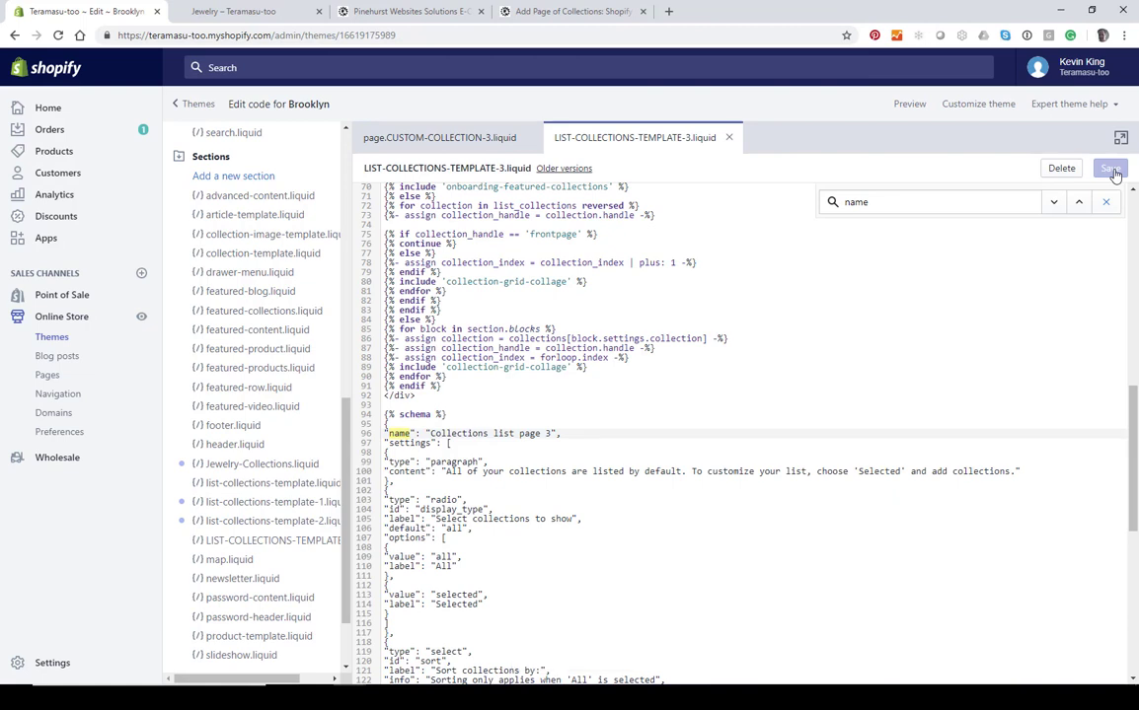
pyautogui.click(43, 376)
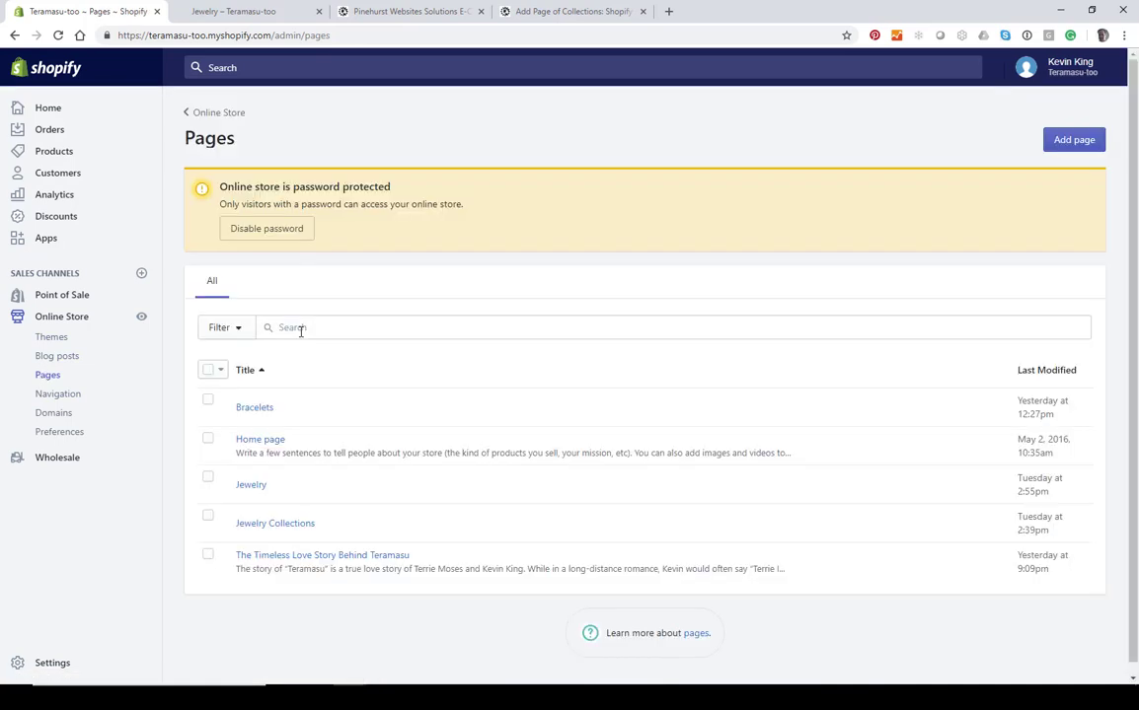
# Add and save an Earrings page using the page.CUSTOM-COLLECTION-3 template.
pyautogui.click(1075, 141)
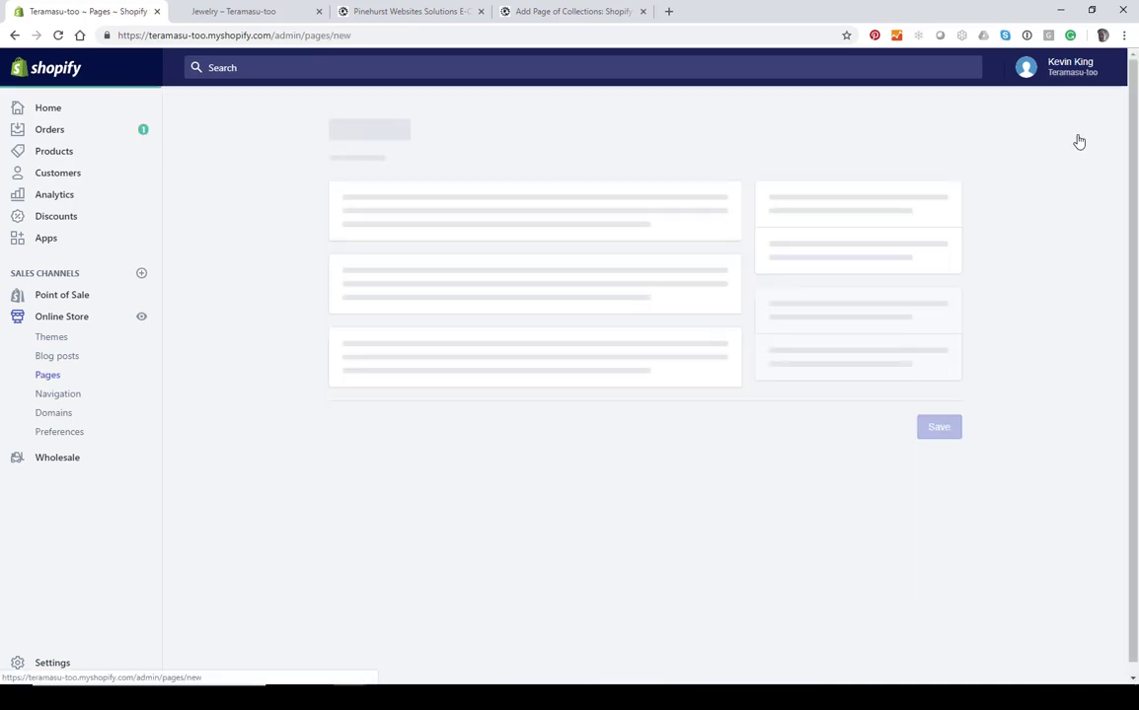
pyautogui.click(462, 239)
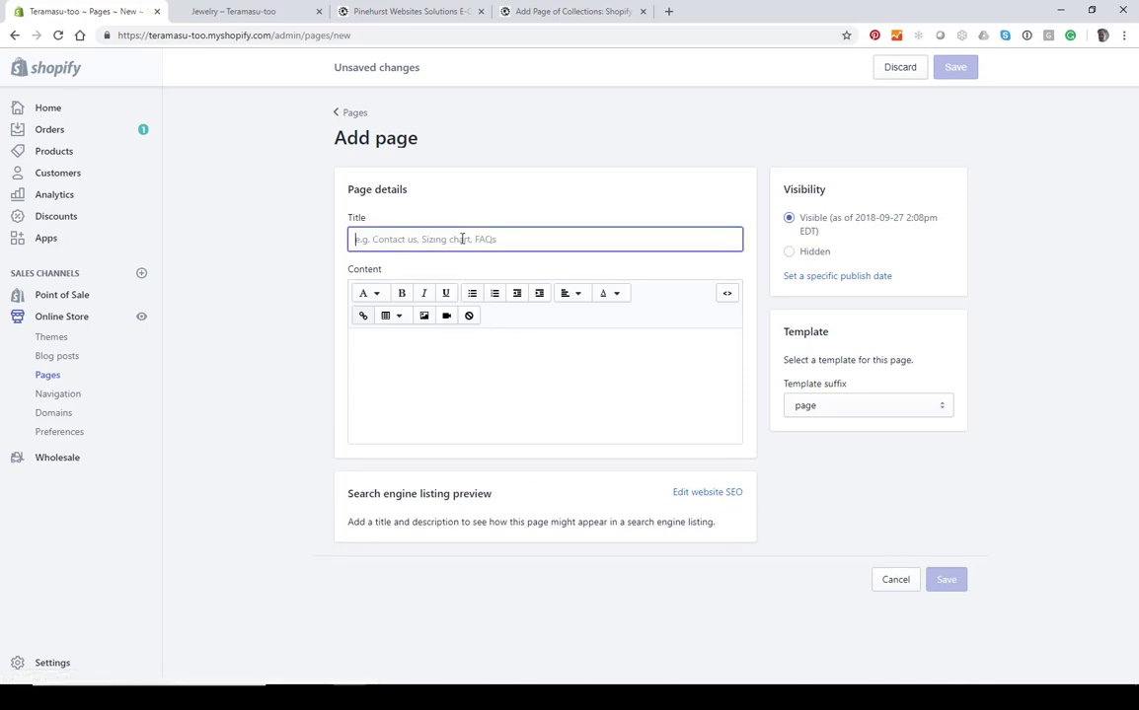
pyautogui.write('Earrings')
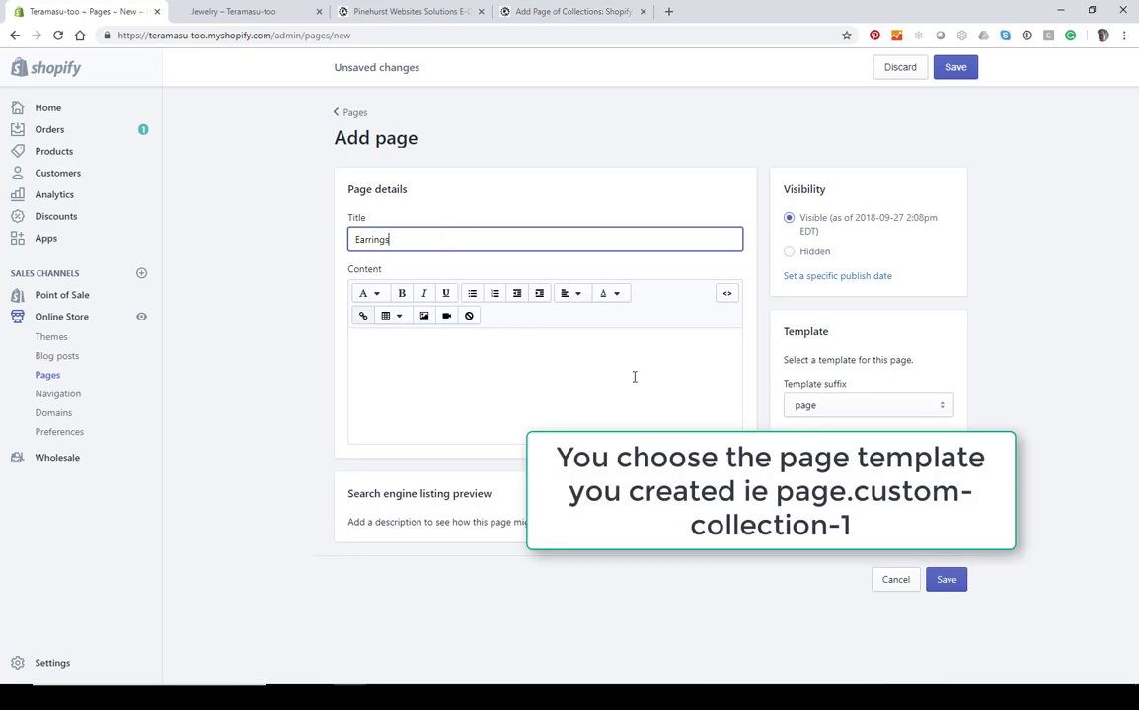
pyautogui.click(908, 410)
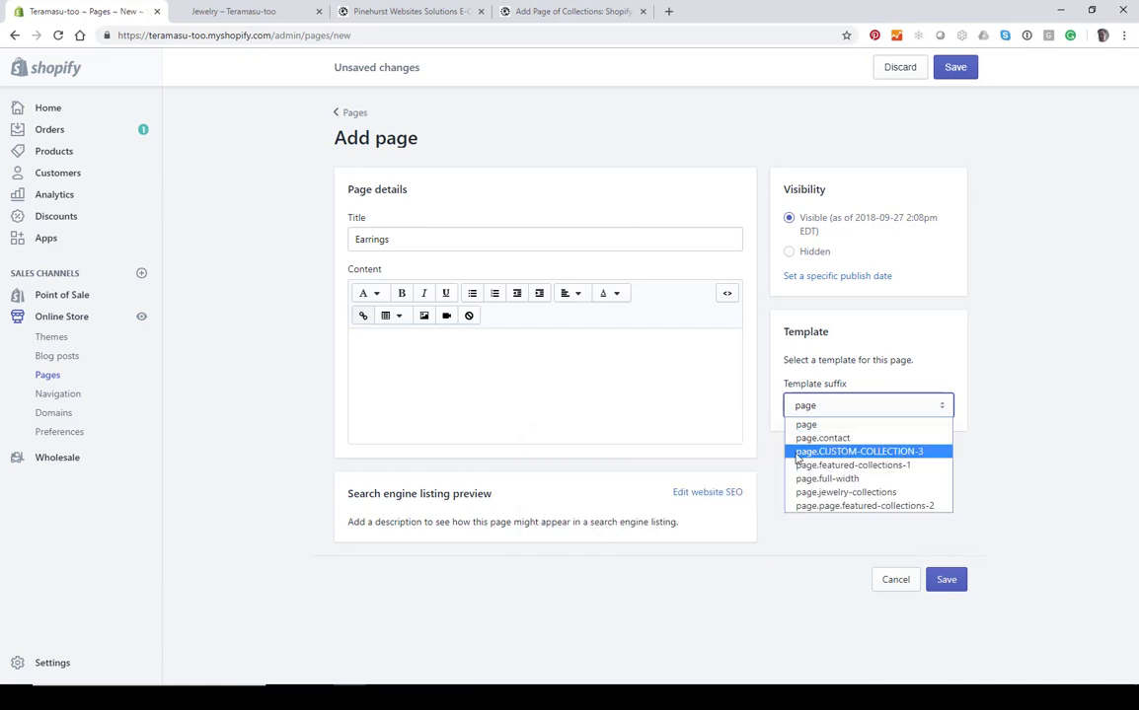
pyautogui.click(868, 452)
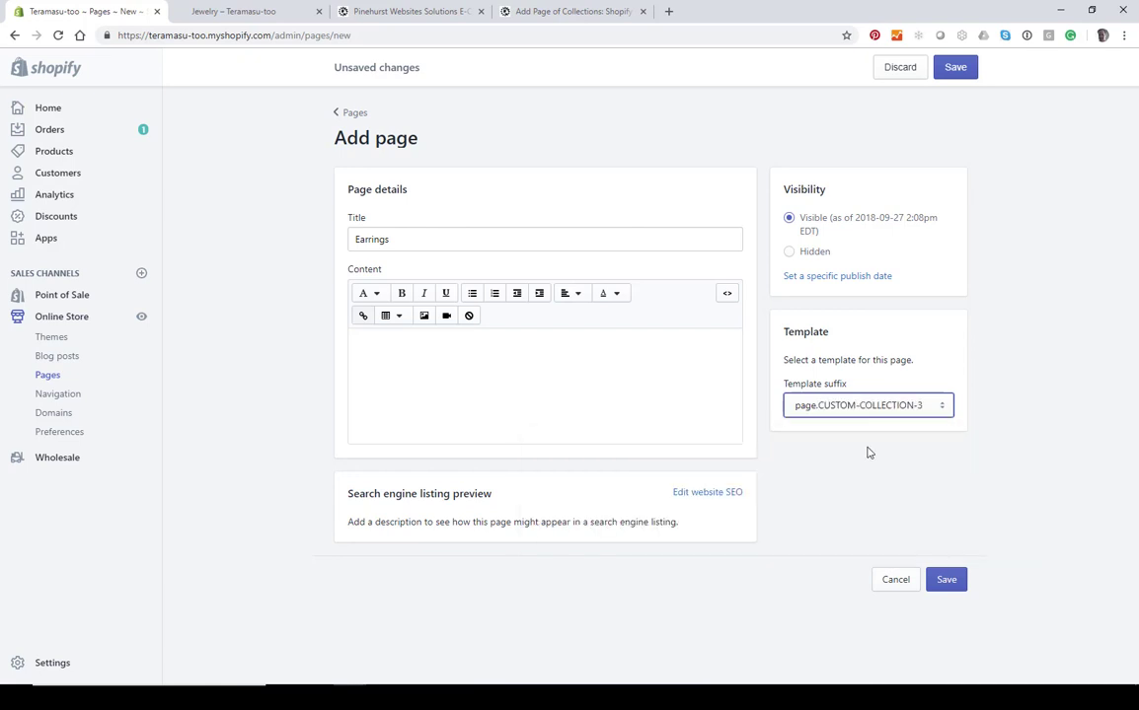
pyautogui.click(947, 581)
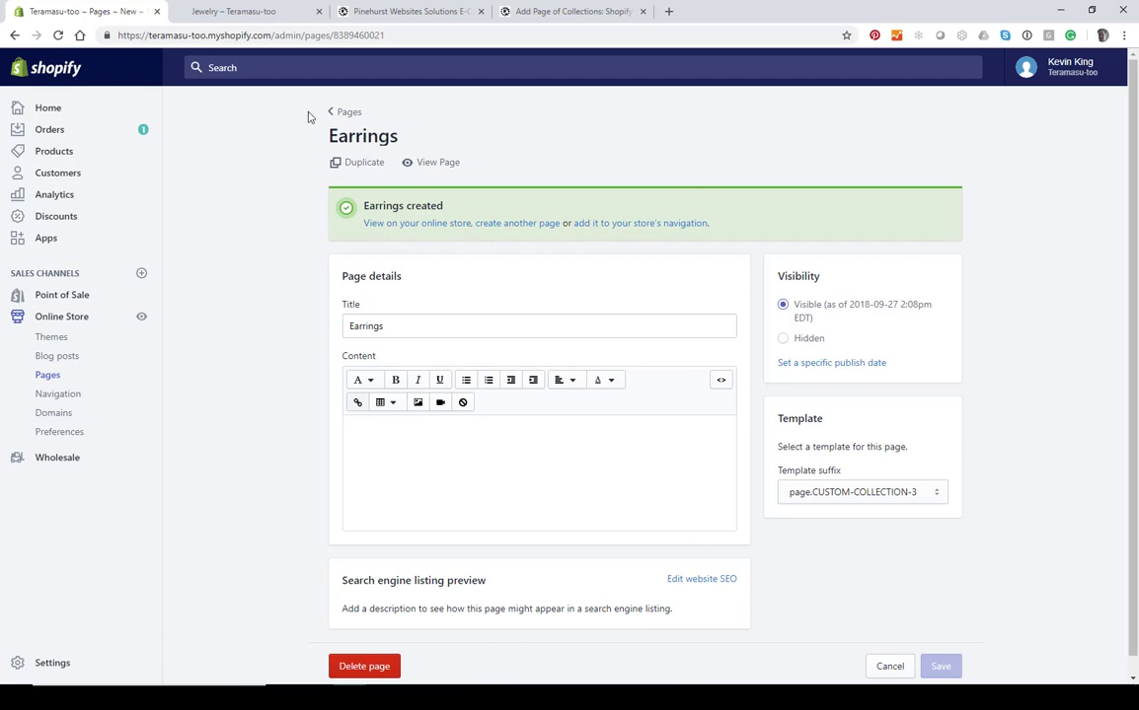
pyautogui.click(61, 396)
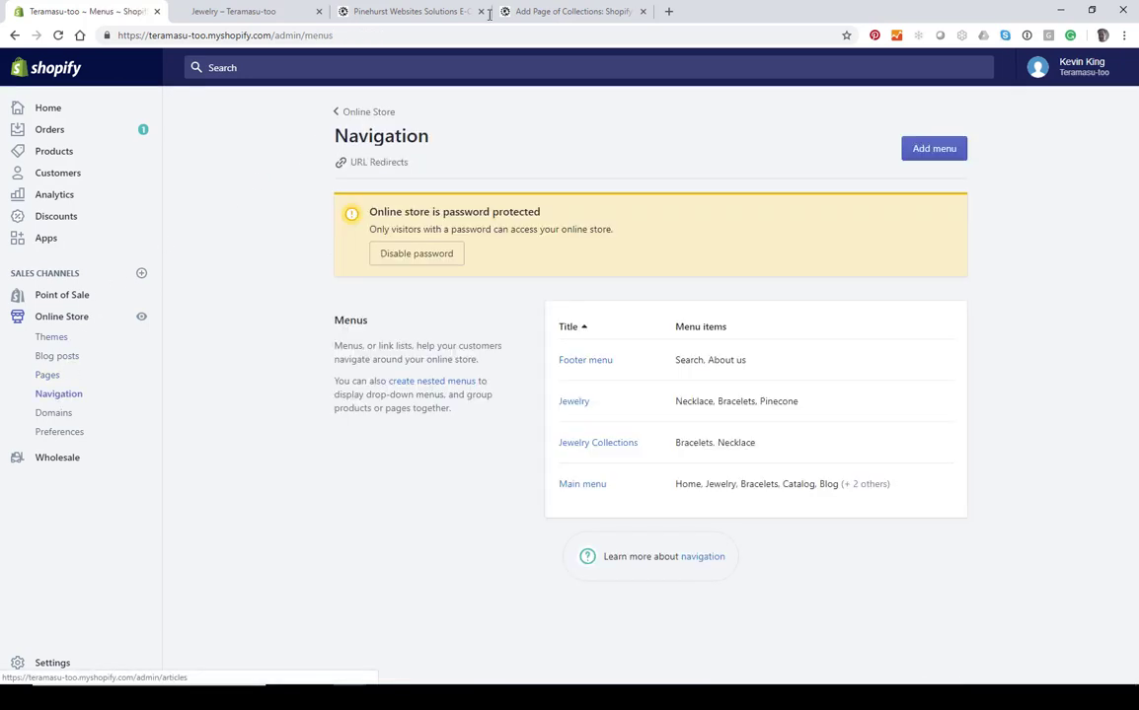
pyautogui.click(564, 11)
pyautogui.scroll(-15, 577, 468)
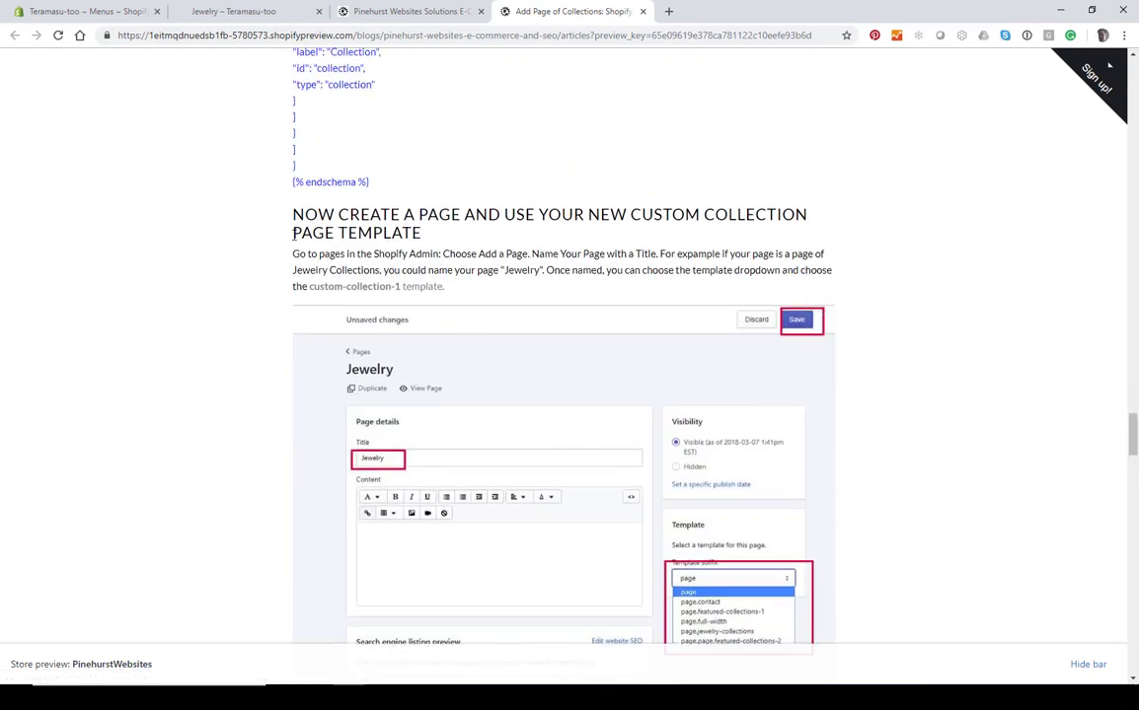
pyautogui.scroll(-5, 615, 218)
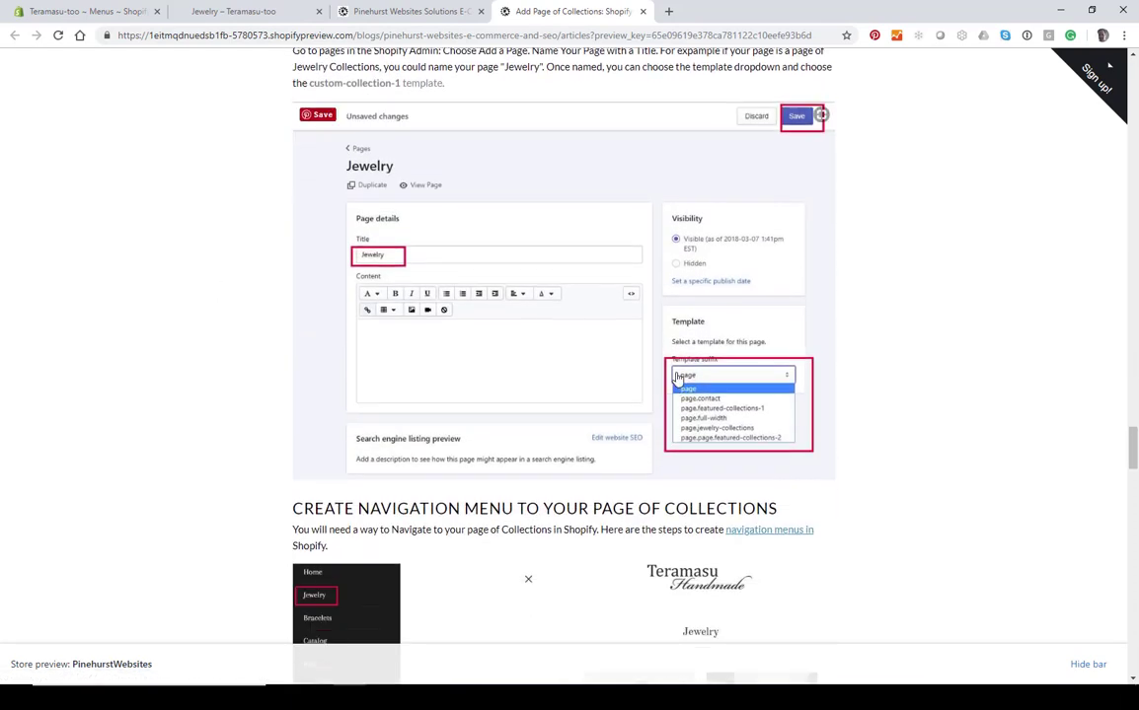
pyautogui.scroll(-3, 412, 346)
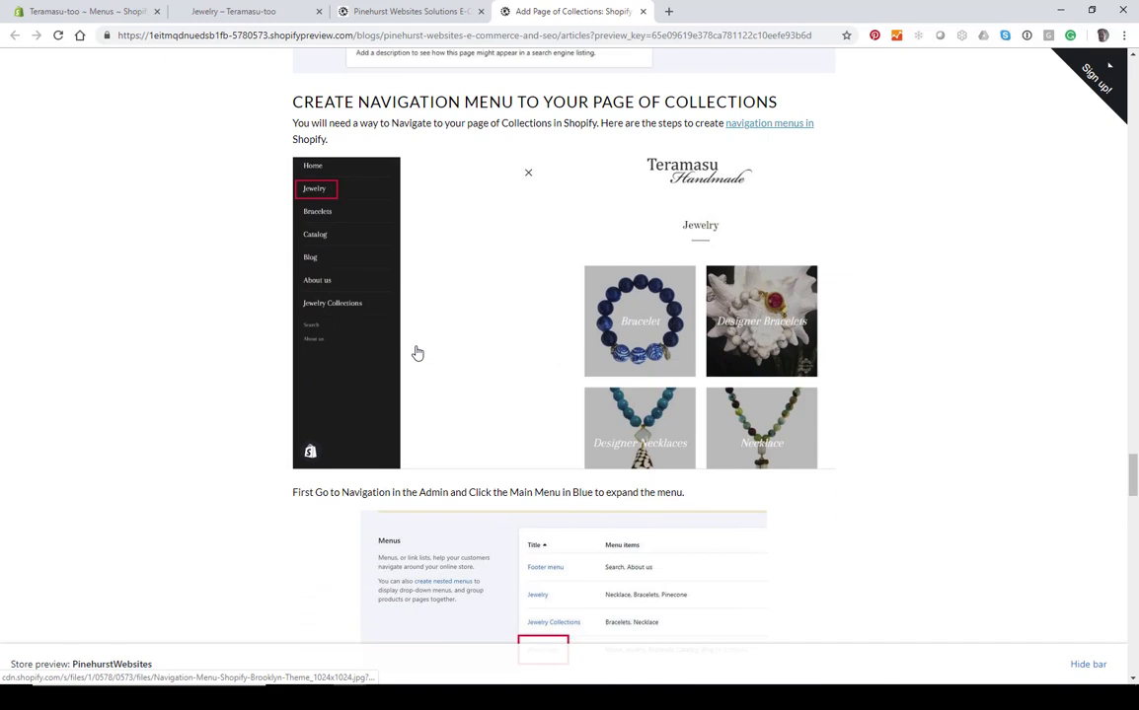
pyautogui.scroll(-3, 416, 353)
pyautogui.scroll(3, 417, 354)
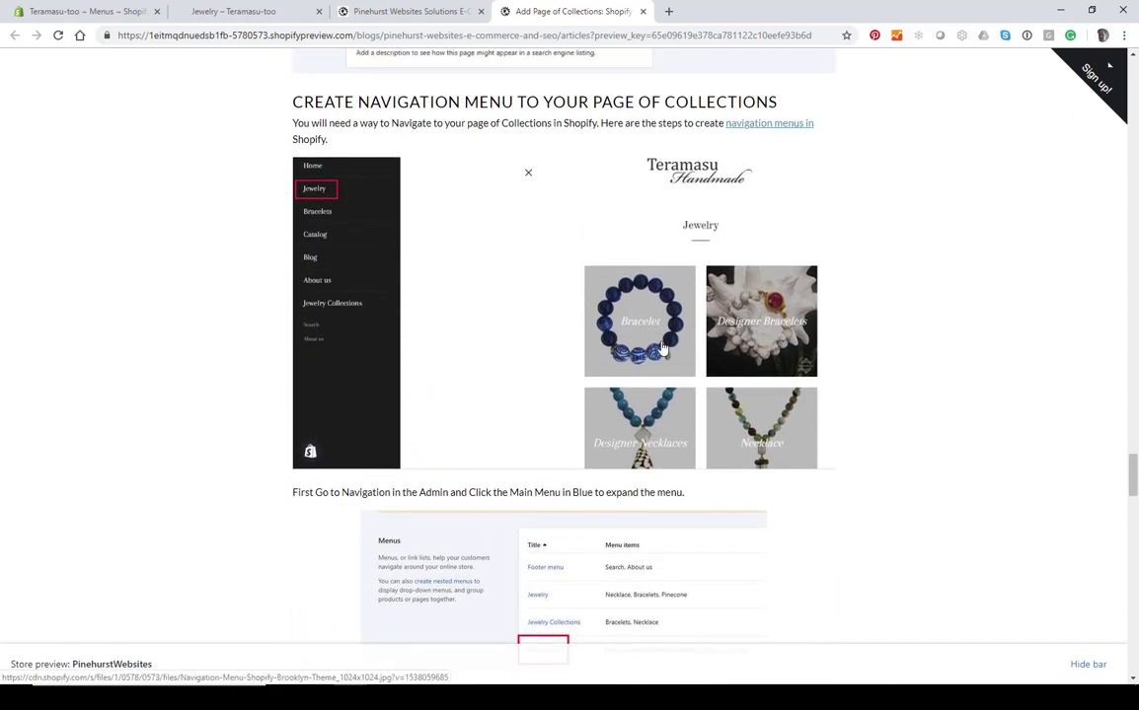
pyautogui.scroll(-5, 470, 386)
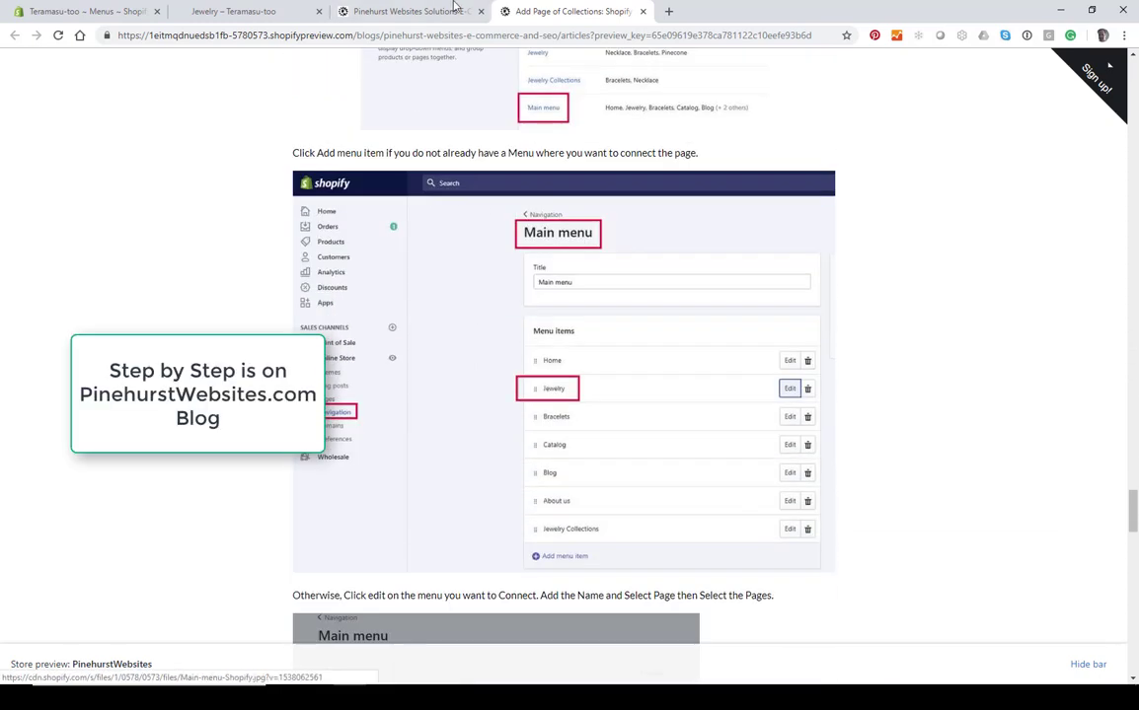
pyautogui.click(57, 12)
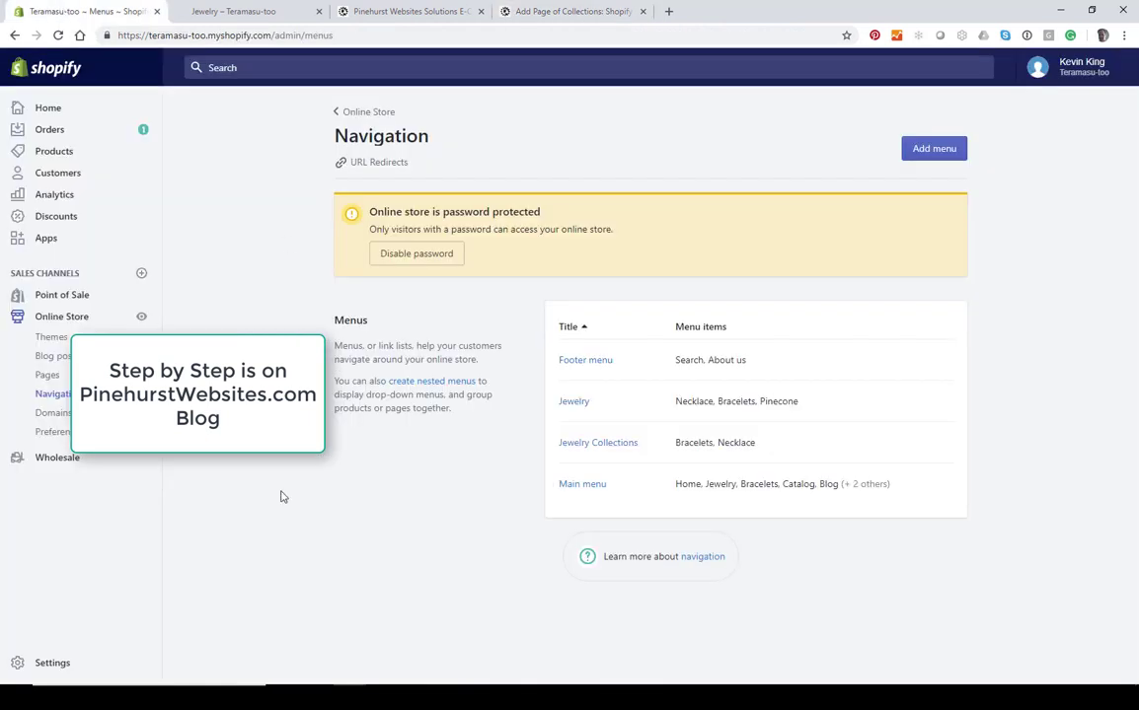
# Add an Earrings item to the Main menu linked to the Earrings page.
pyautogui.click(581, 485)
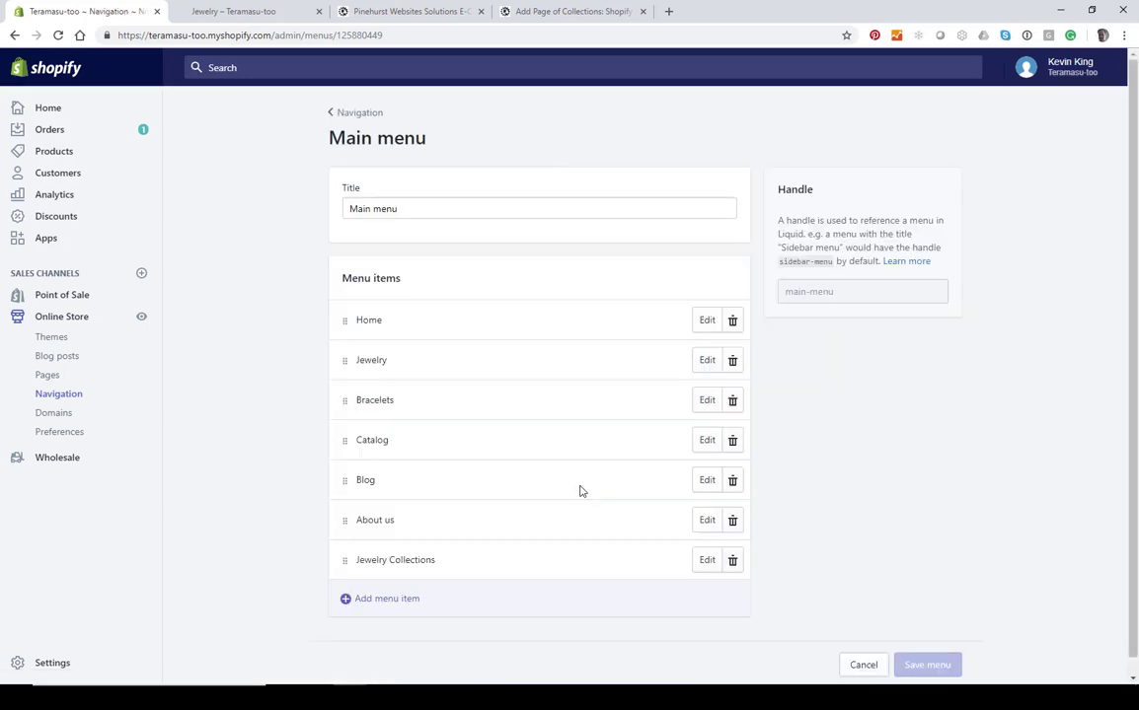
pyautogui.click(375, 604)
pyautogui.click(440, 367)
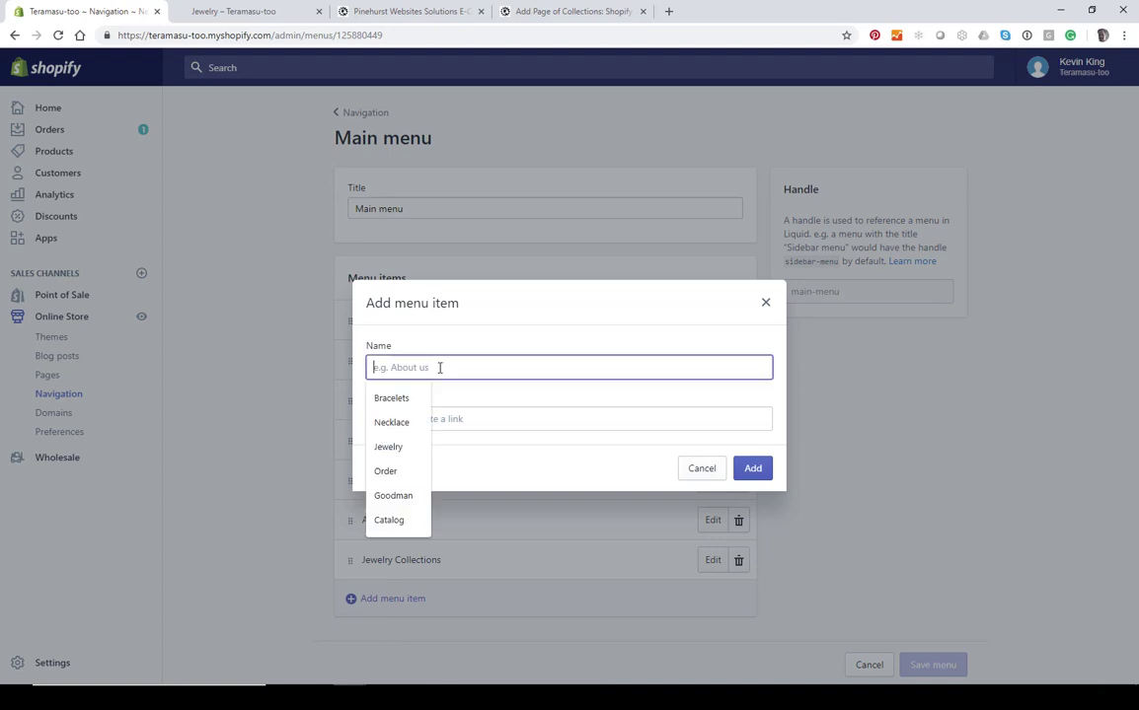
pyautogui.write('Ea')
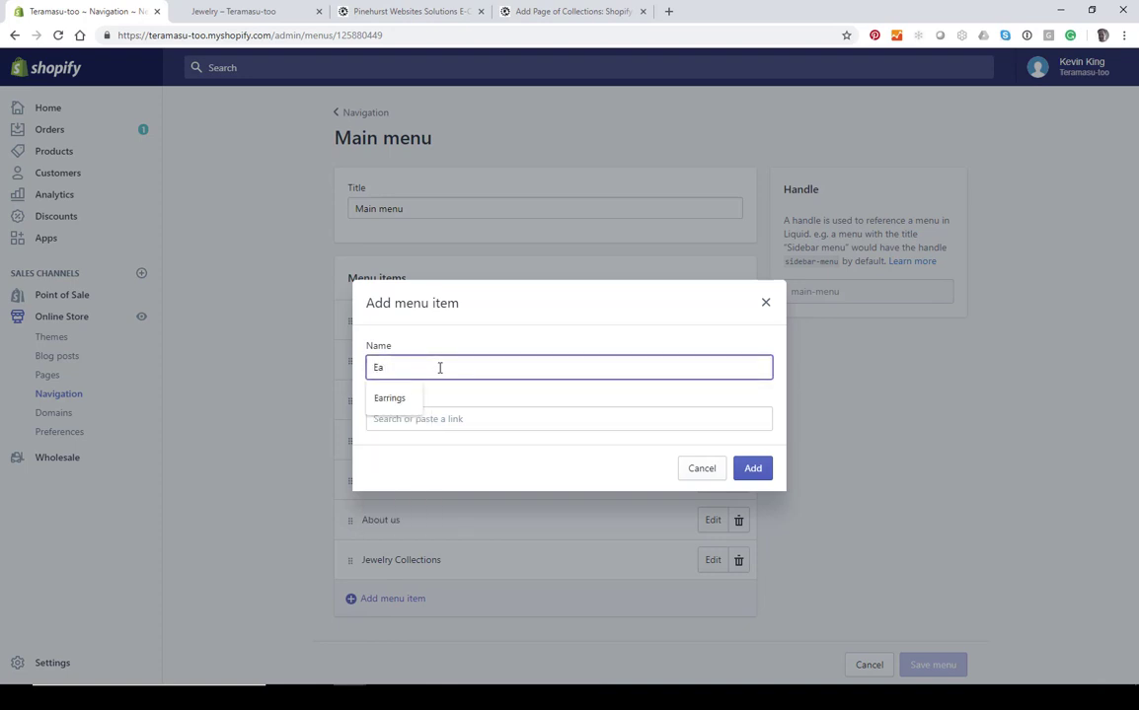
pyautogui.press('Down')
pyautogui.press('Return')
pyautogui.press('Tab')
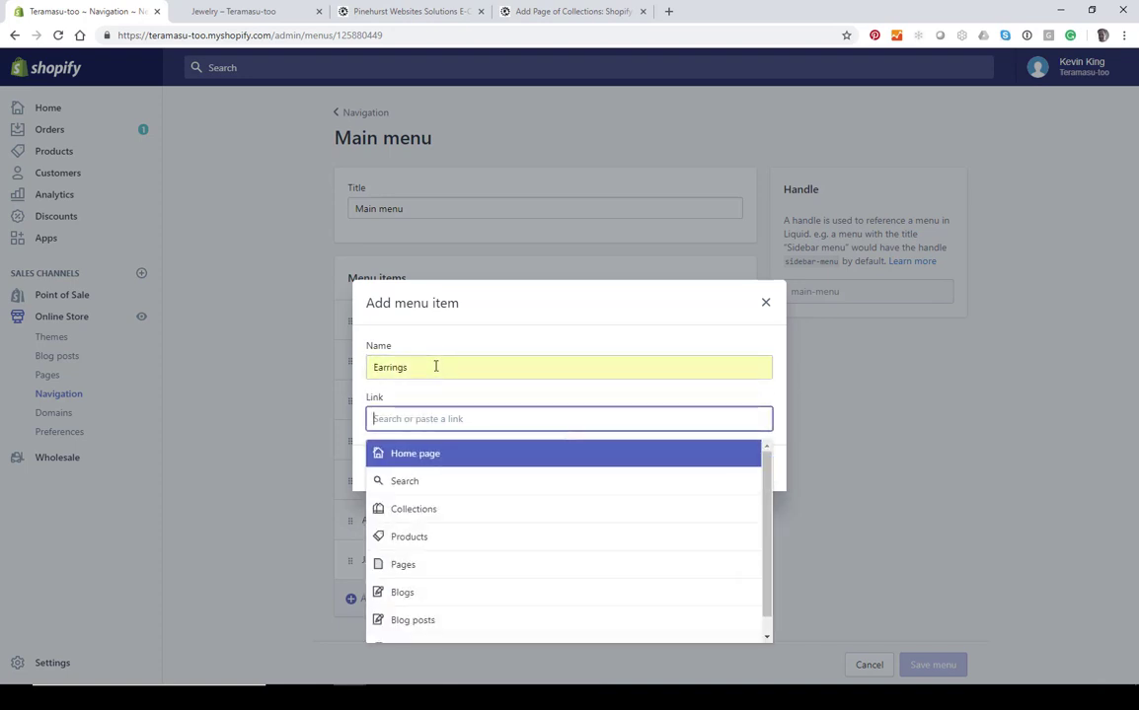
pyautogui.click(428, 568)
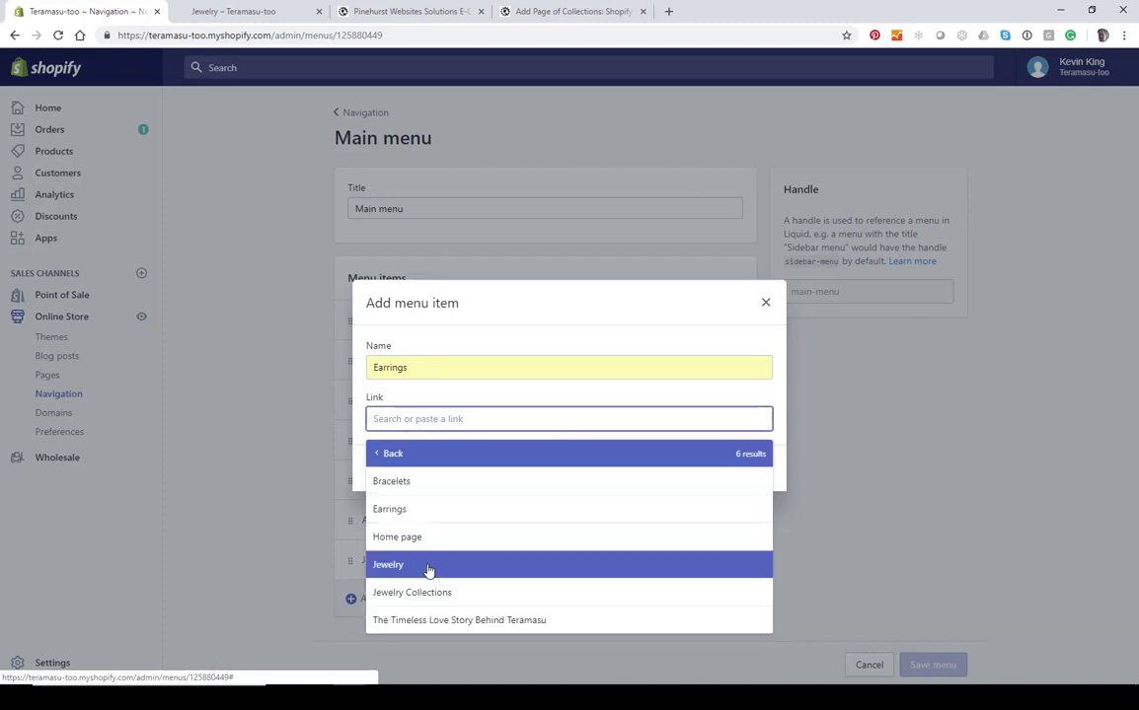
pyautogui.click(420, 509)
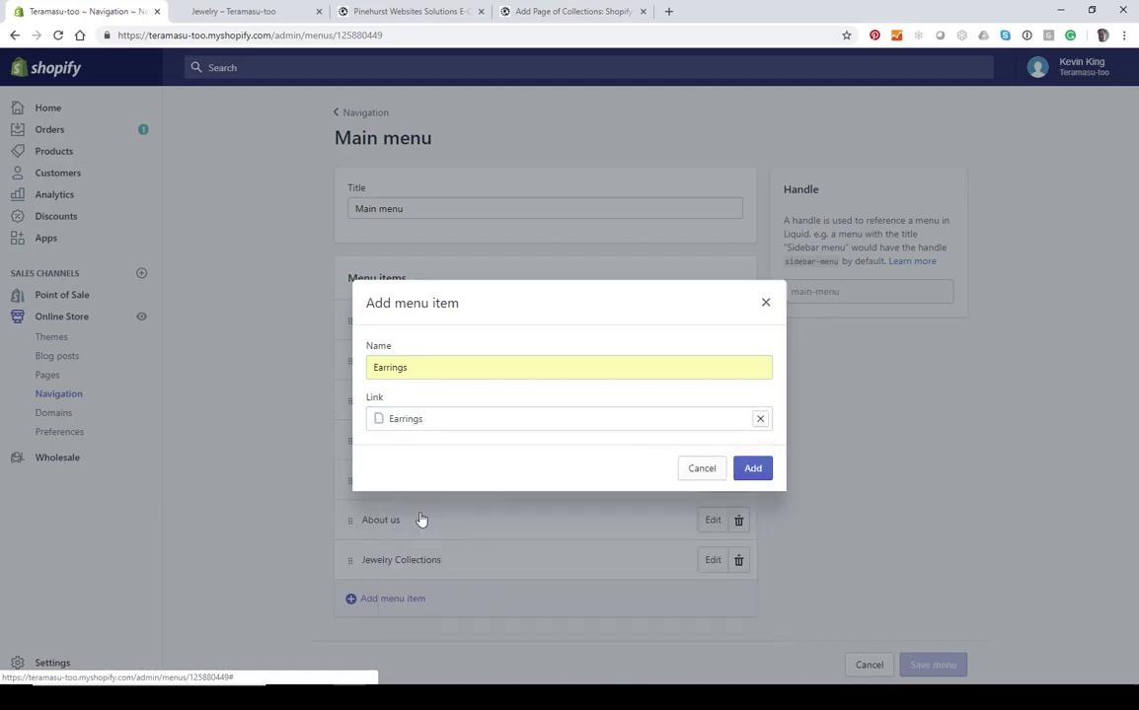
pyautogui.click(753, 469)
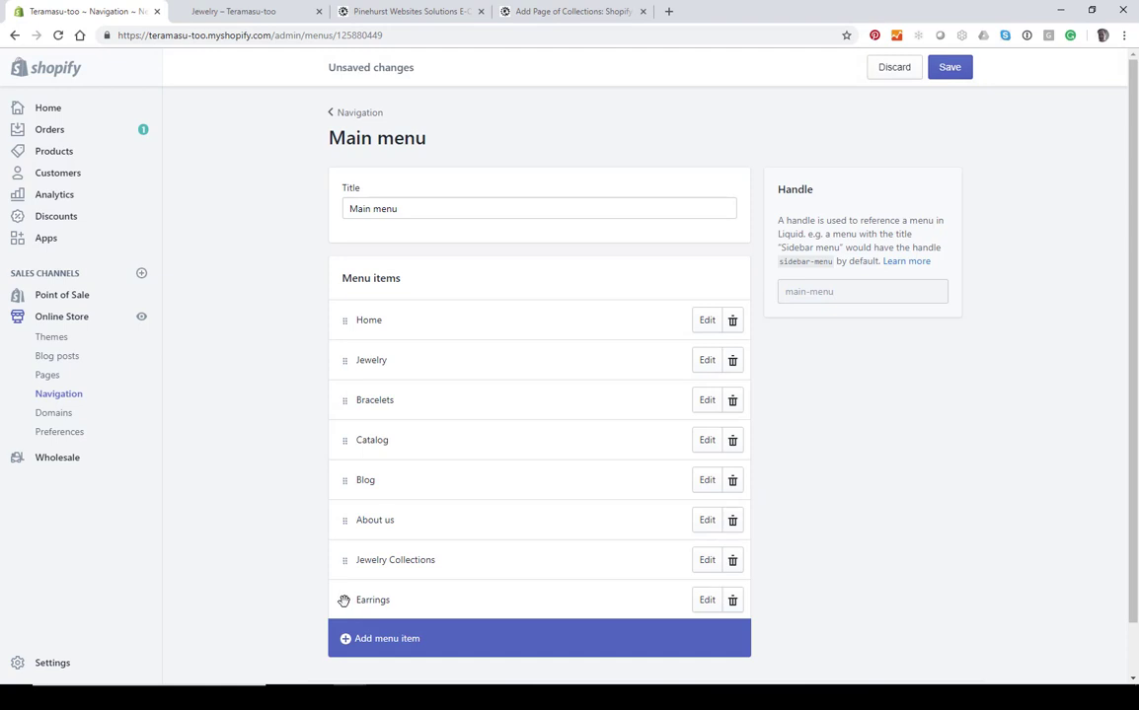
# Move Earrings between Jewelry and Bracelets and save the Main menu.
pyautogui.moveTo(344, 601); pyautogui.dragTo(351, 386)
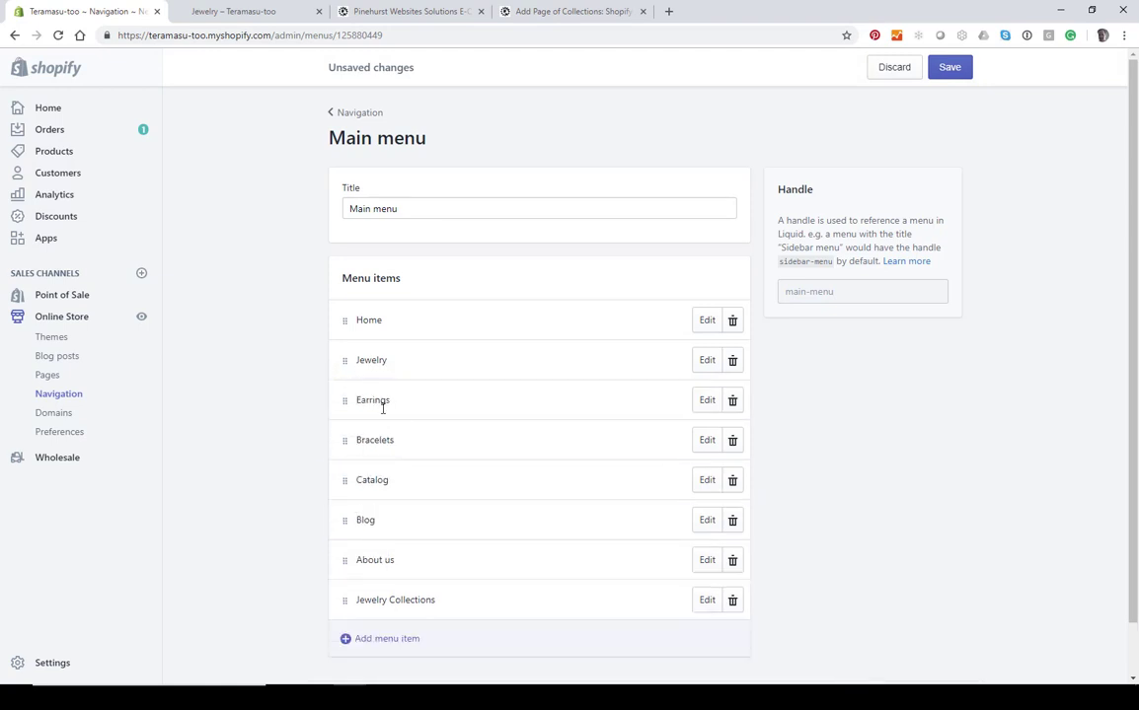
pyautogui.click(950, 70)
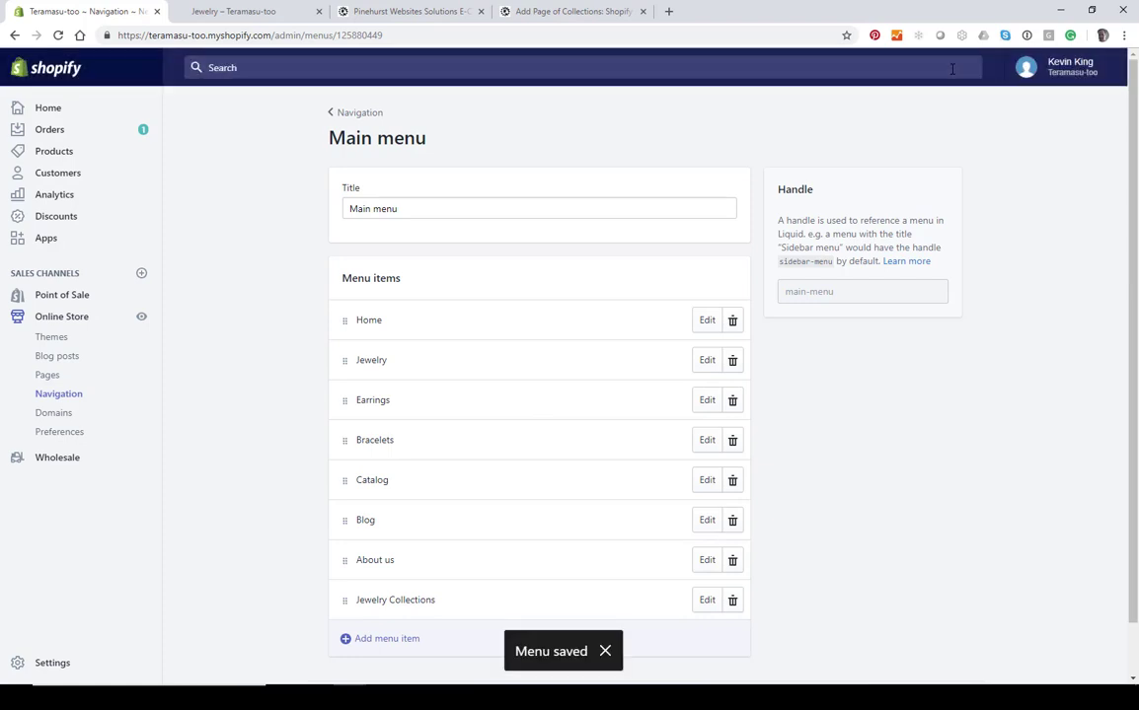
pyautogui.click(48, 329)
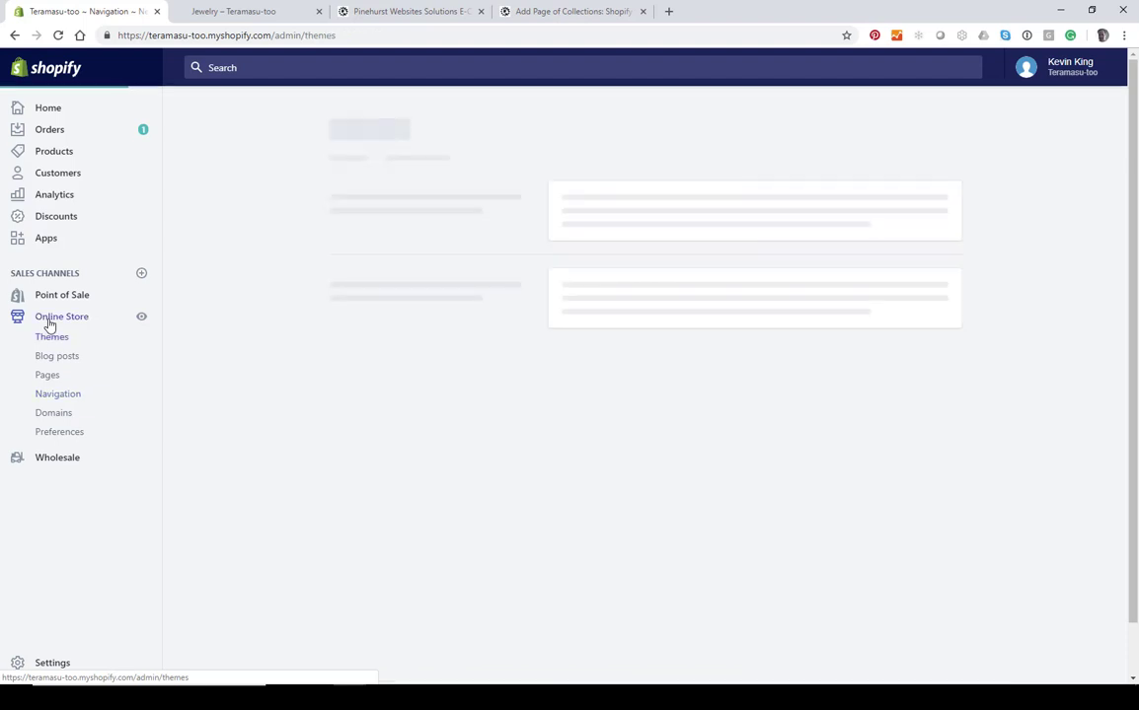
# Customize the Brooklyn theme and preview the Earrings page through the storefront menu.
pyautogui.click(927, 309)
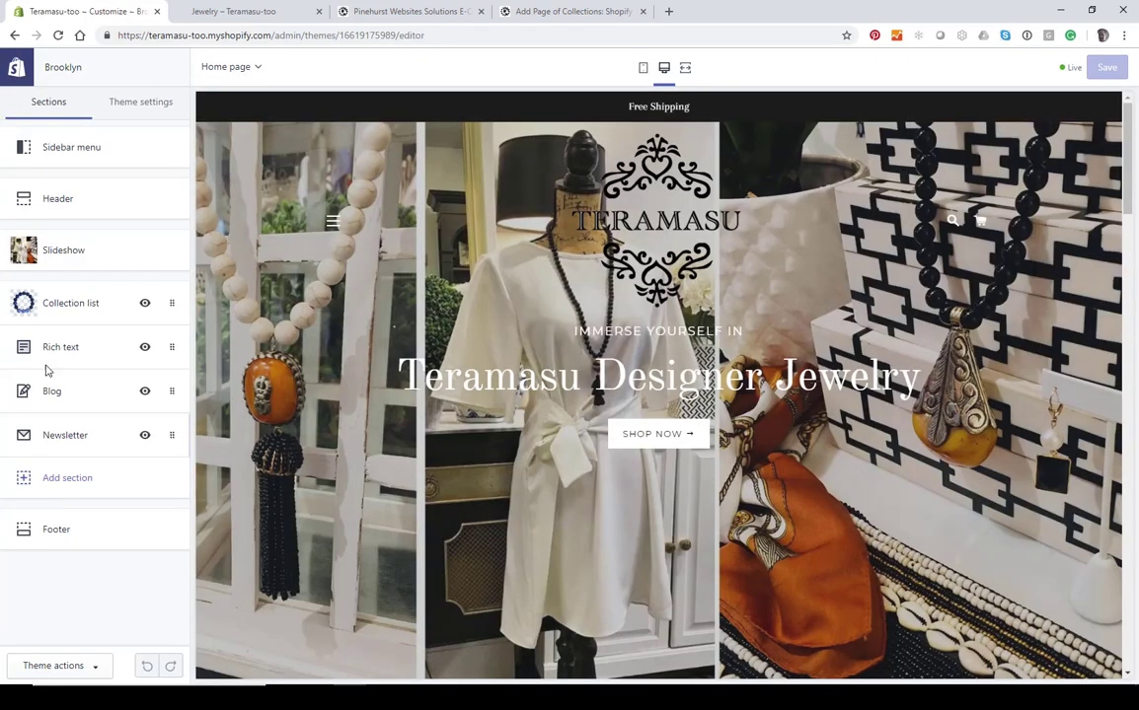
pyautogui.click(333, 223)
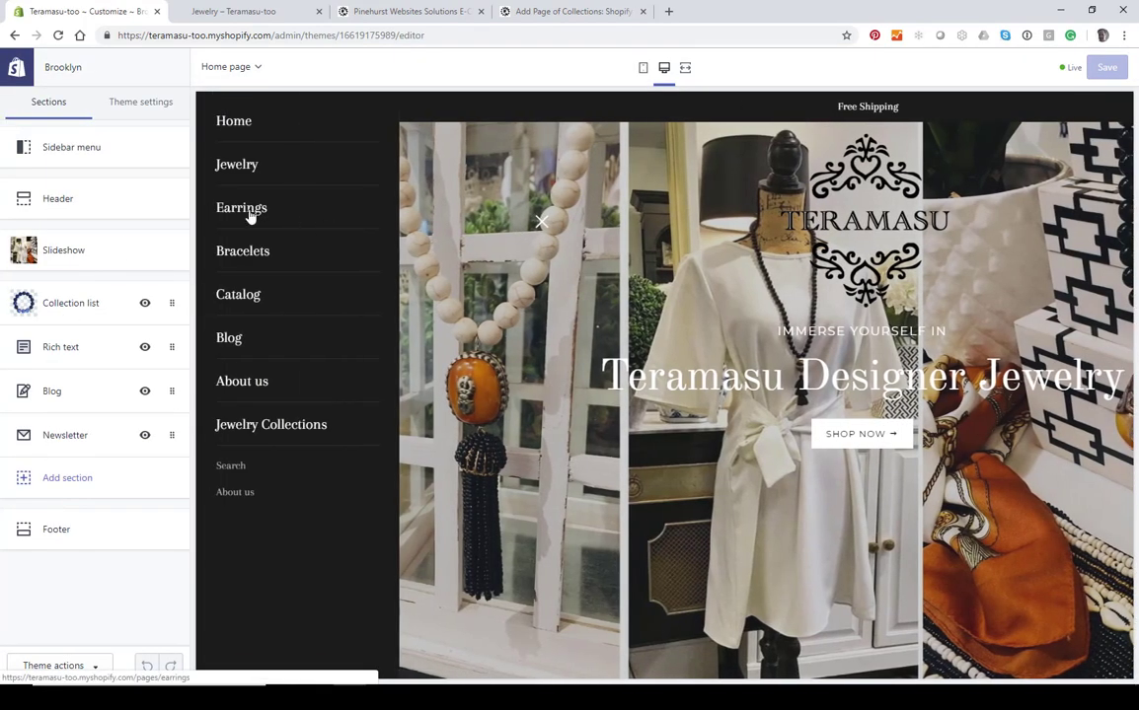
pyautogui.click(228, 213)
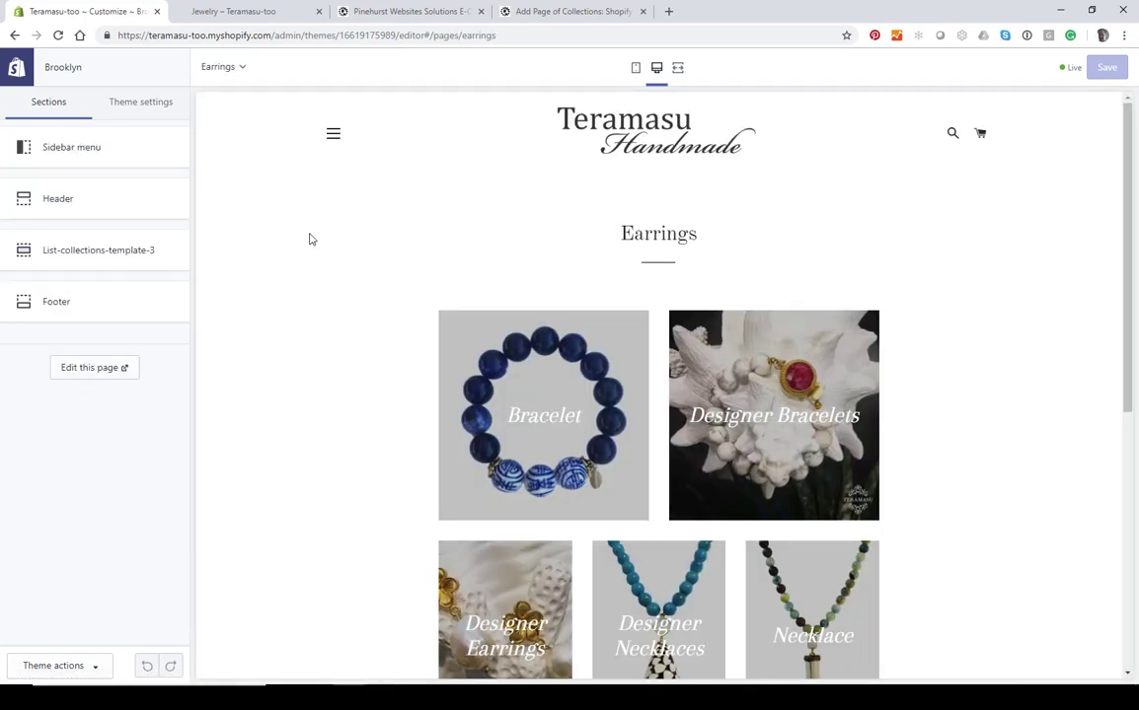
pyautogui.scroll(-5, 312, 237)
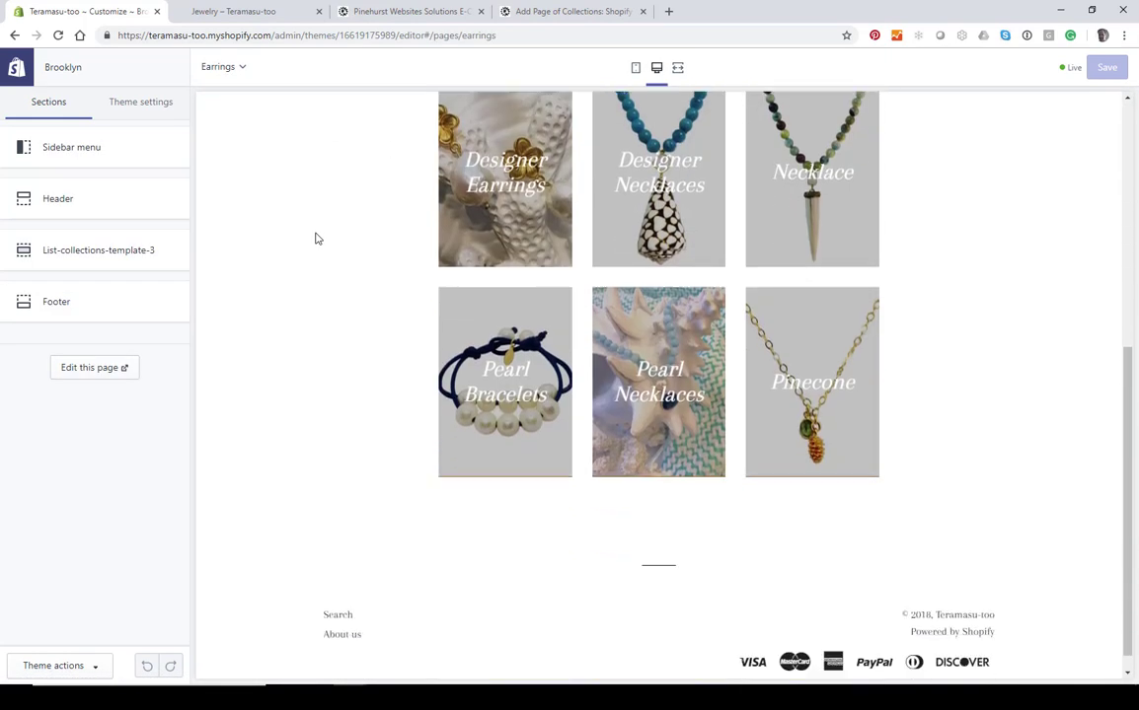
pyautogui.scroll(5, 316, 239)
pyautogui.scroll(-2, 316, 239)
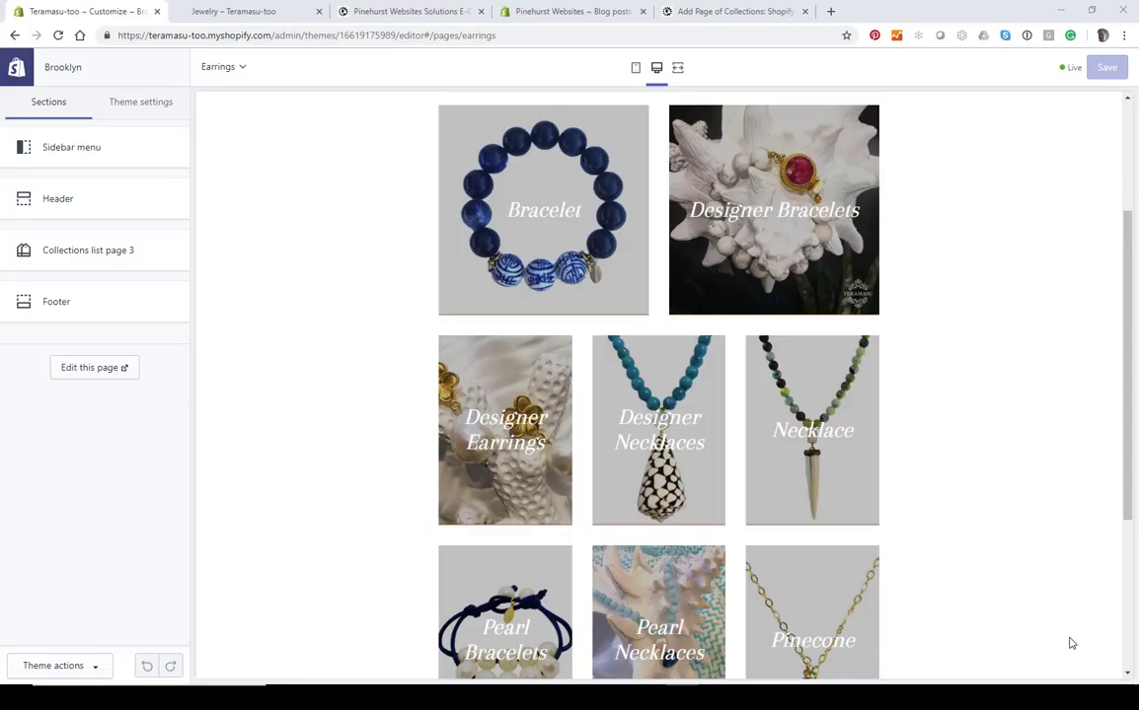
# Set Collections list page 3 to Selected, add Designer Earrings as the first tile, and save.
pyautogui.click(81, 263)
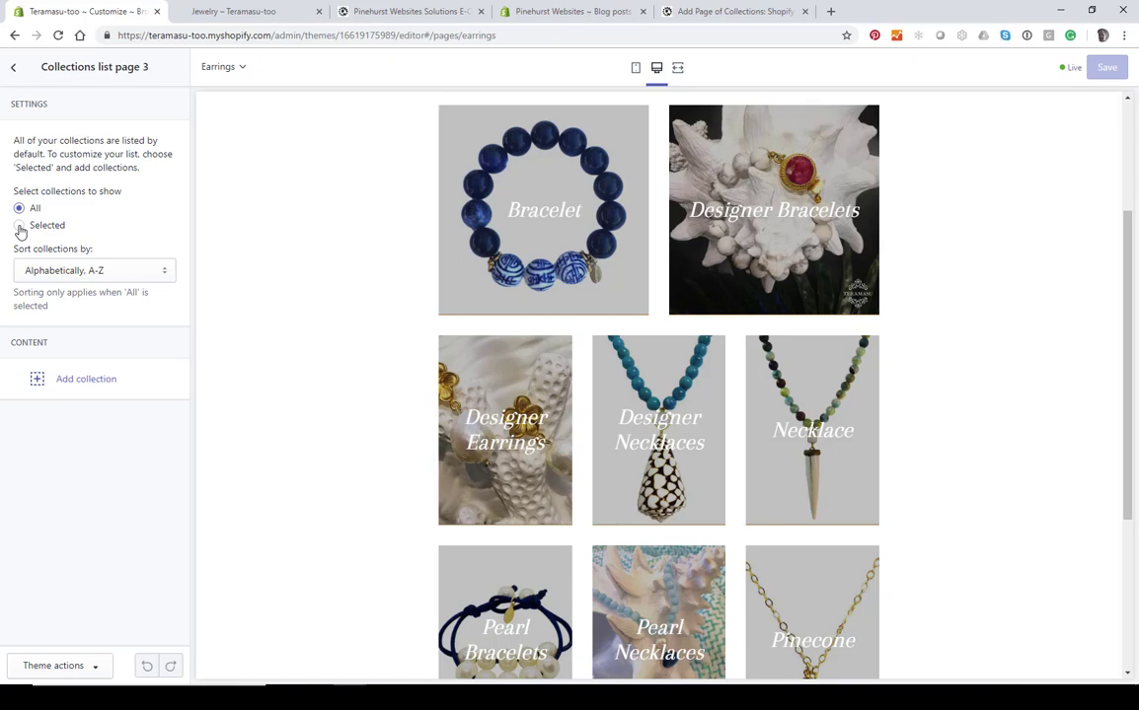
pyautogui.click(20, 227)
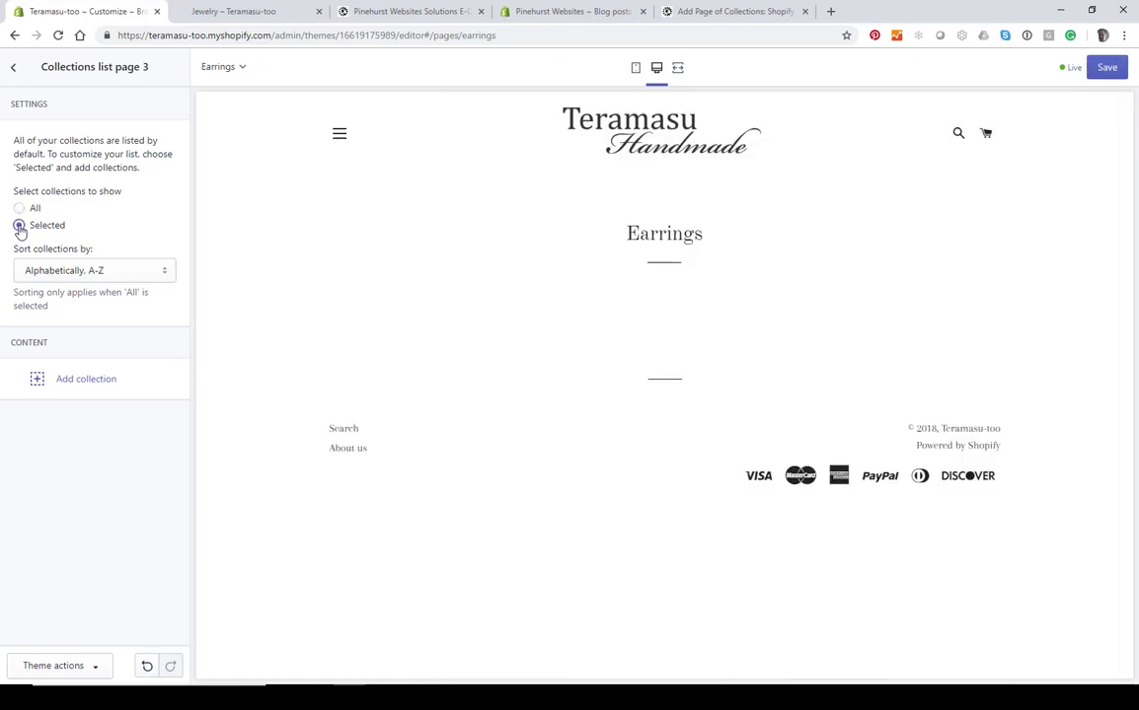
pyautogui.click(63, 385)
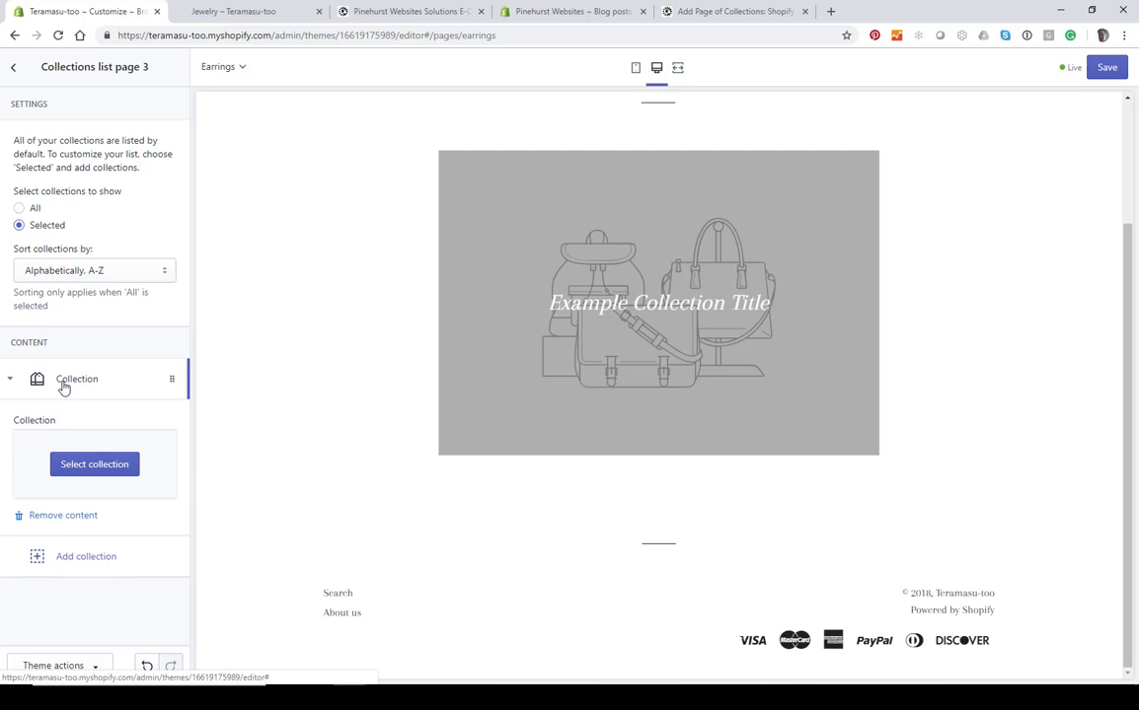
pyautogui.click(92, 465)
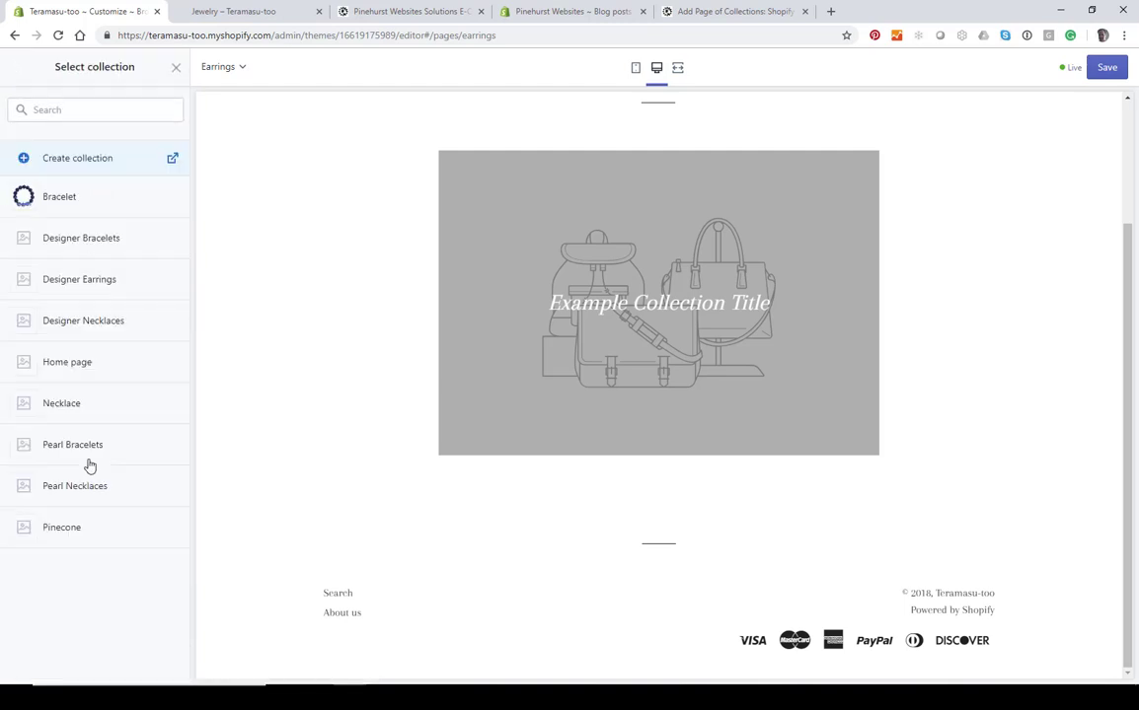
pyautogui.click(67, 285)
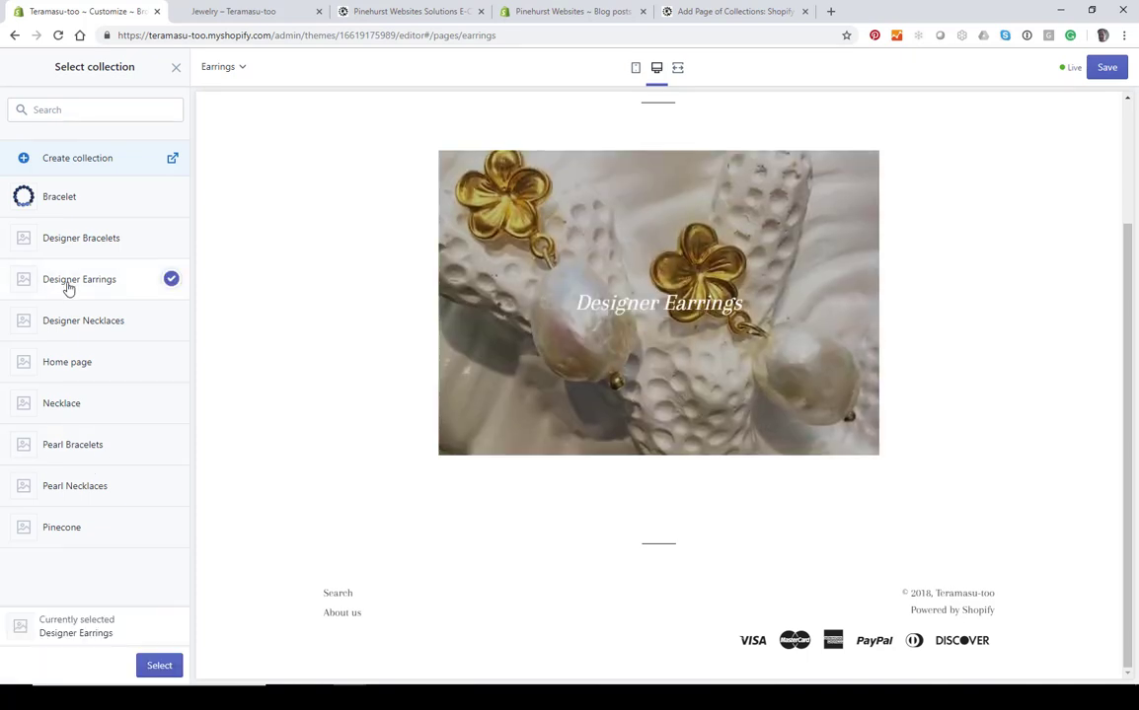
pyautogui.click(155, 668)
pyautogui.click(1099, 71)
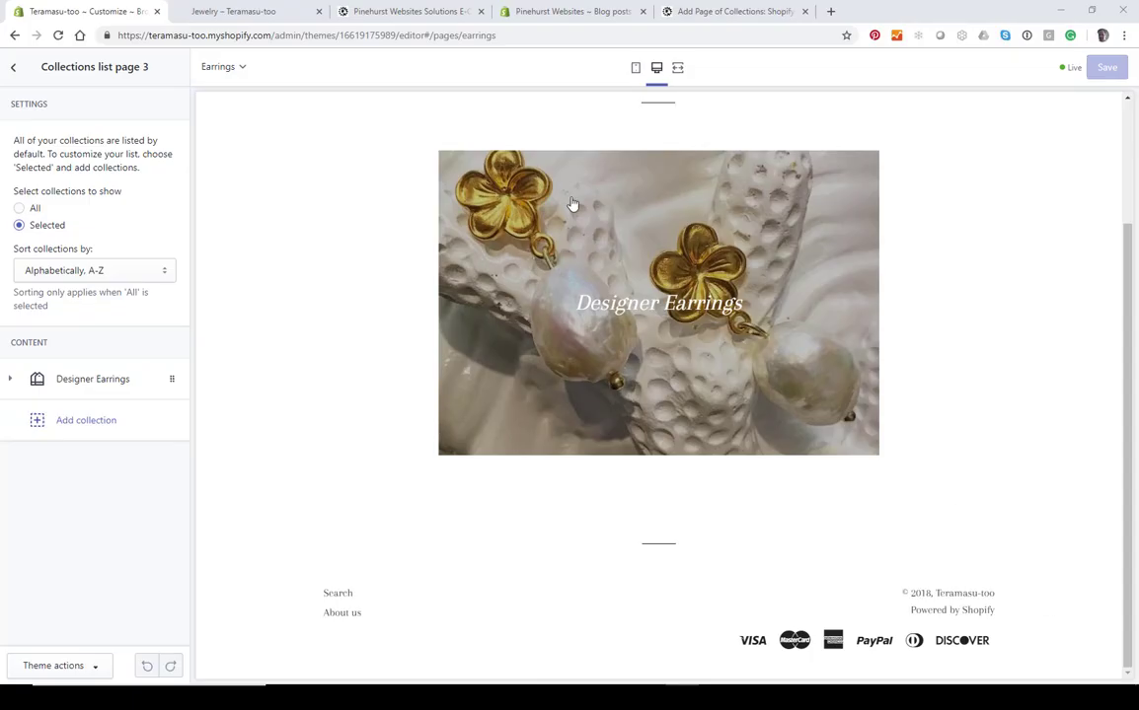
# Add Pearl Earrings as the second collection tile.
pyautogui.click(79, 424)
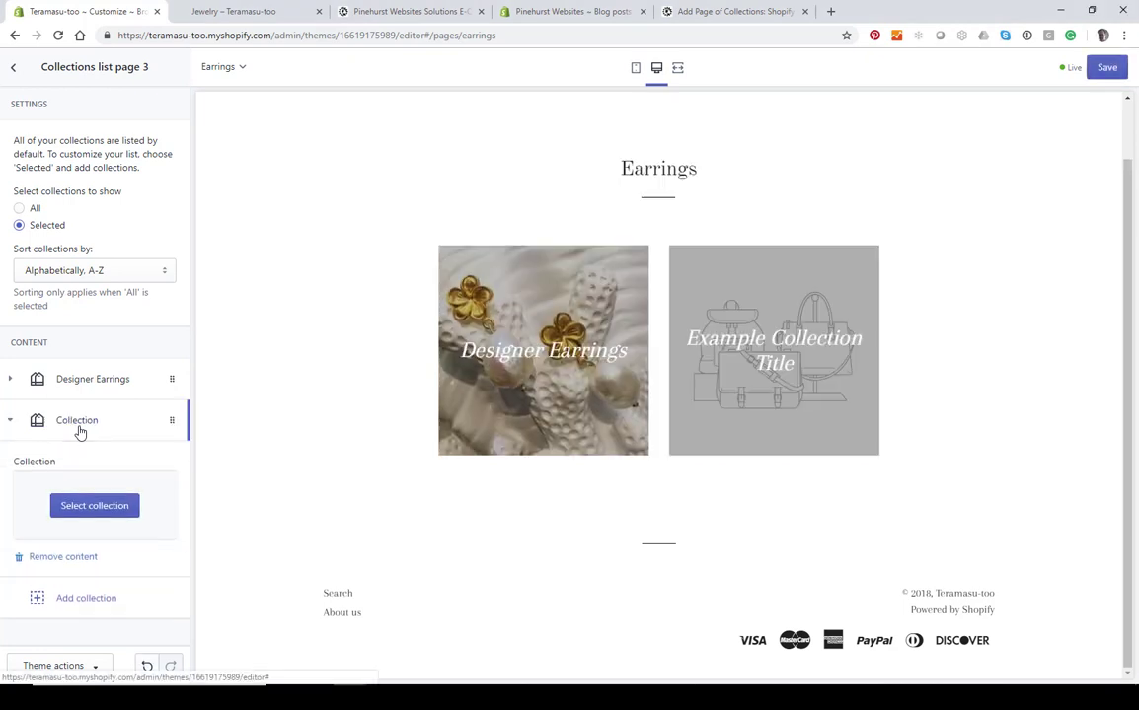
pyautogui.click(94, 506)
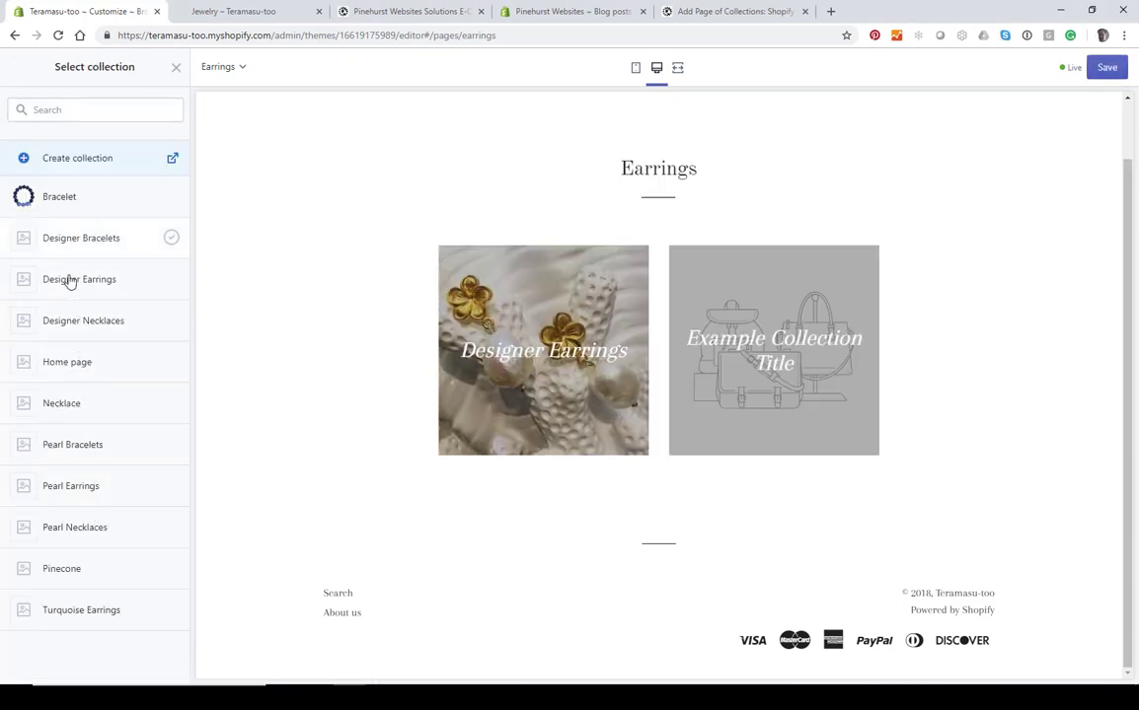
pyautogui.click(64, 497)
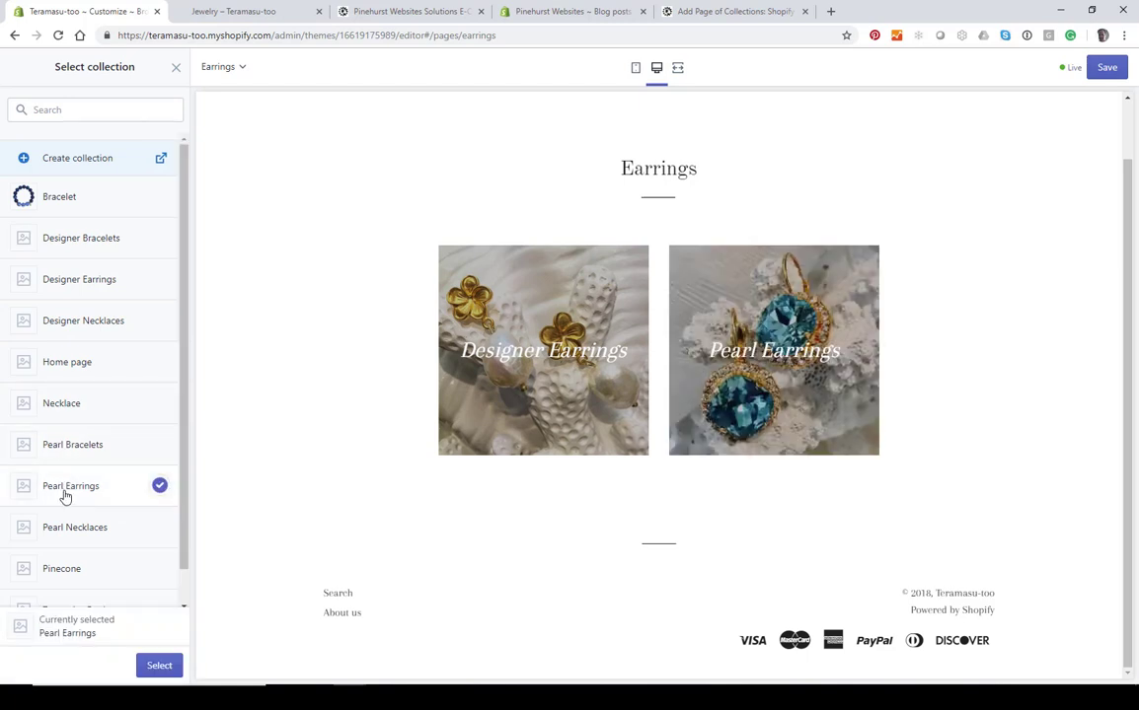
pyautogui.click(158, 665)
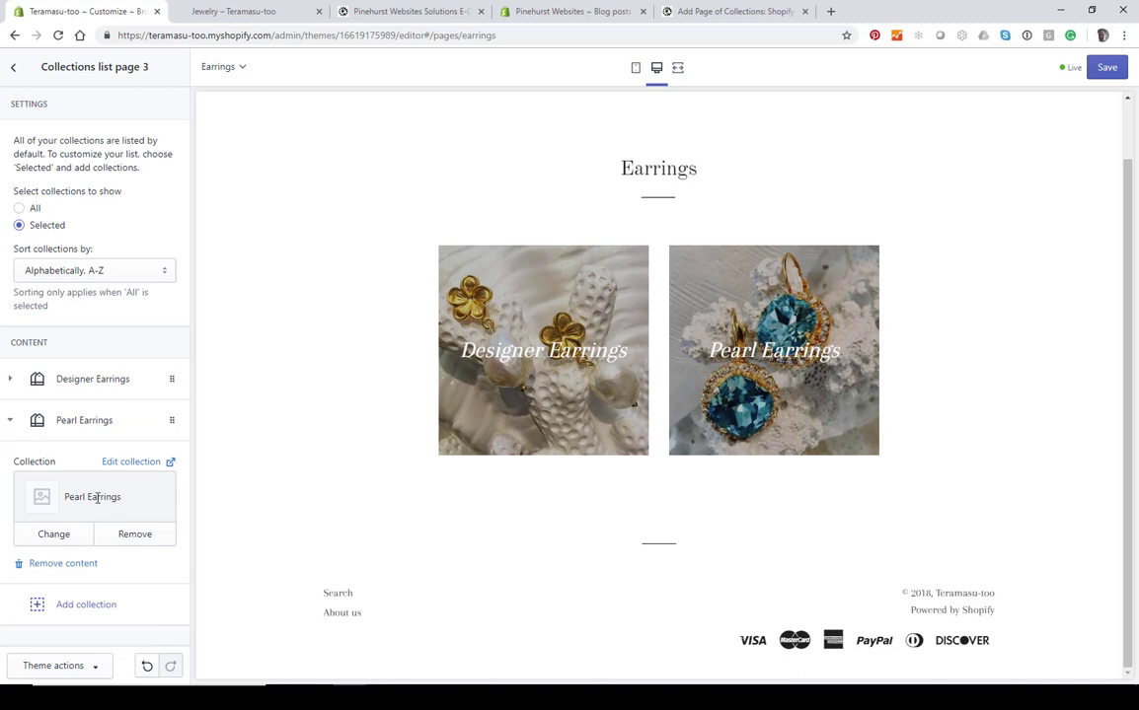
# Set the third tile to Turquoise Earrings and remove the extra fourth tile.
pyautogui.click(59, 606)
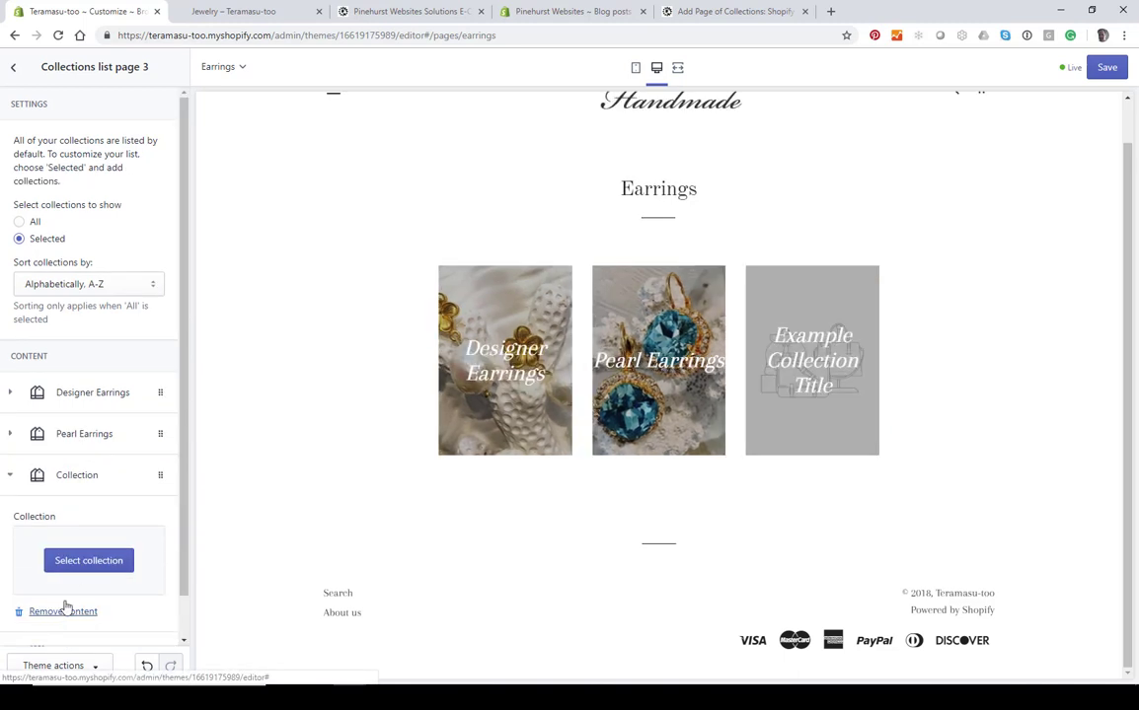
pyautogui.click(78, 475)
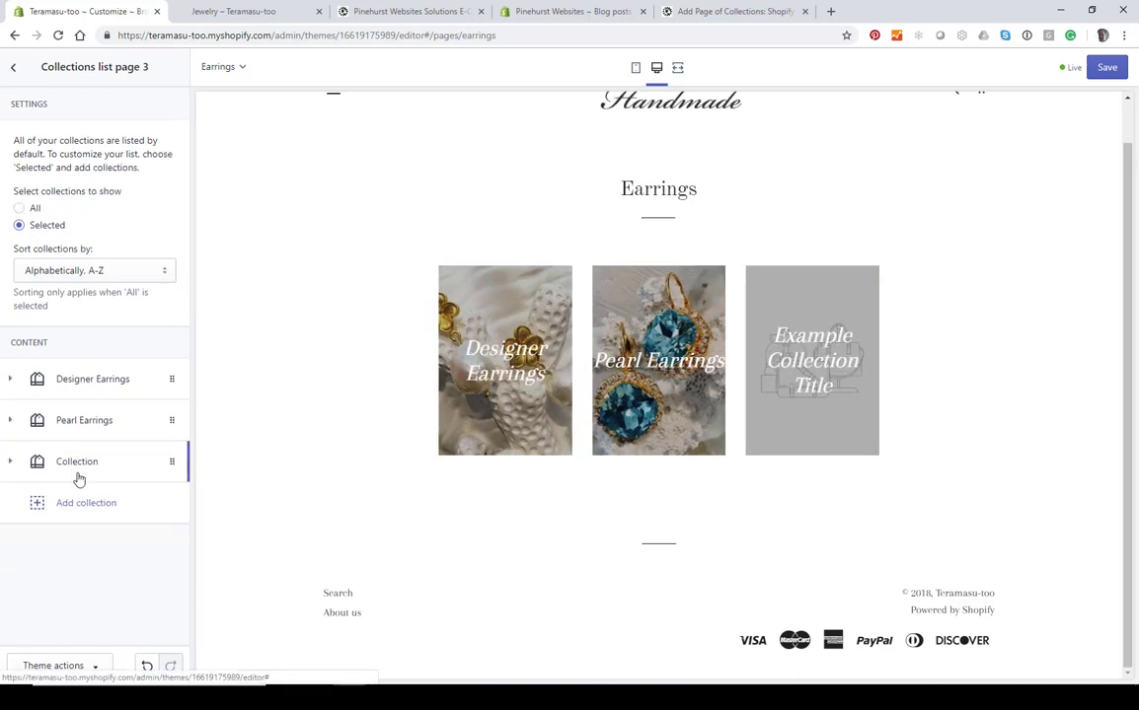
pyautogui.click(79, 504)
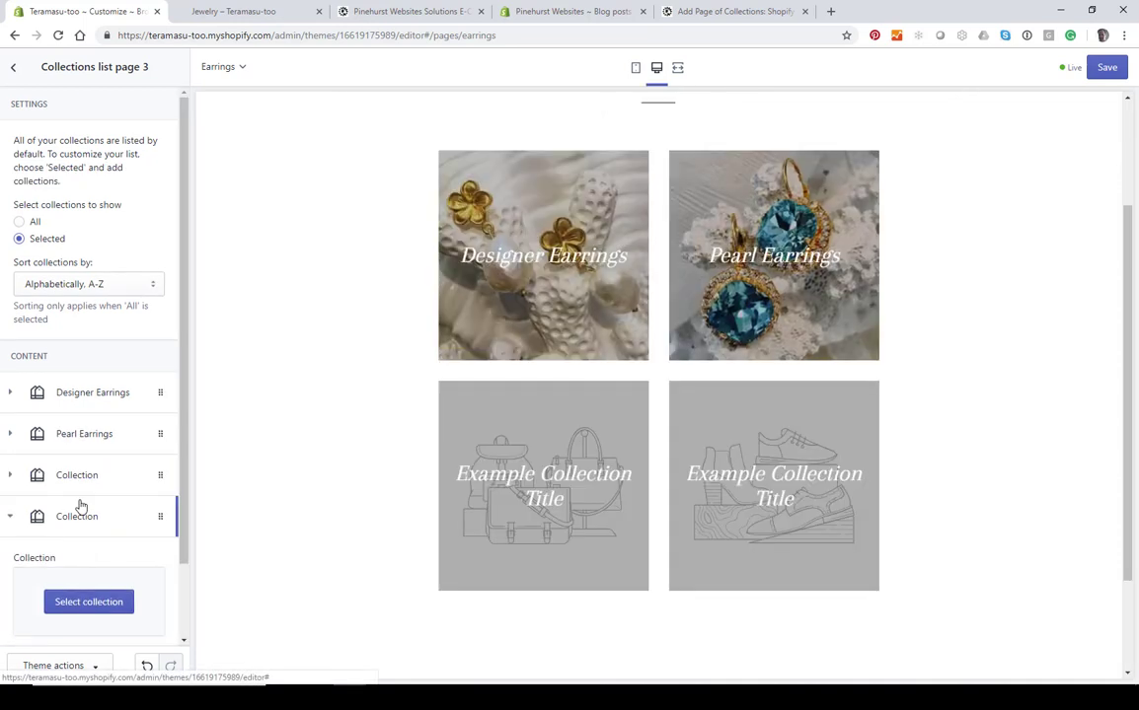
pyautogui.scroll(-1, 81, 505)
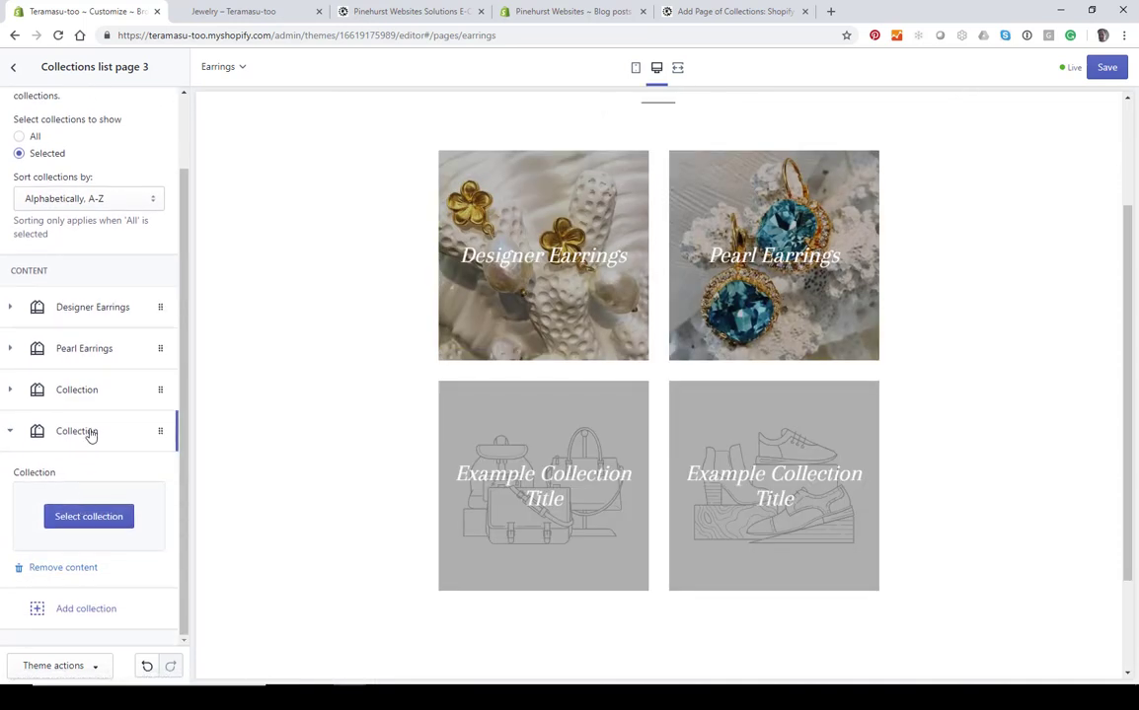
pyautogui.click(47, 569)
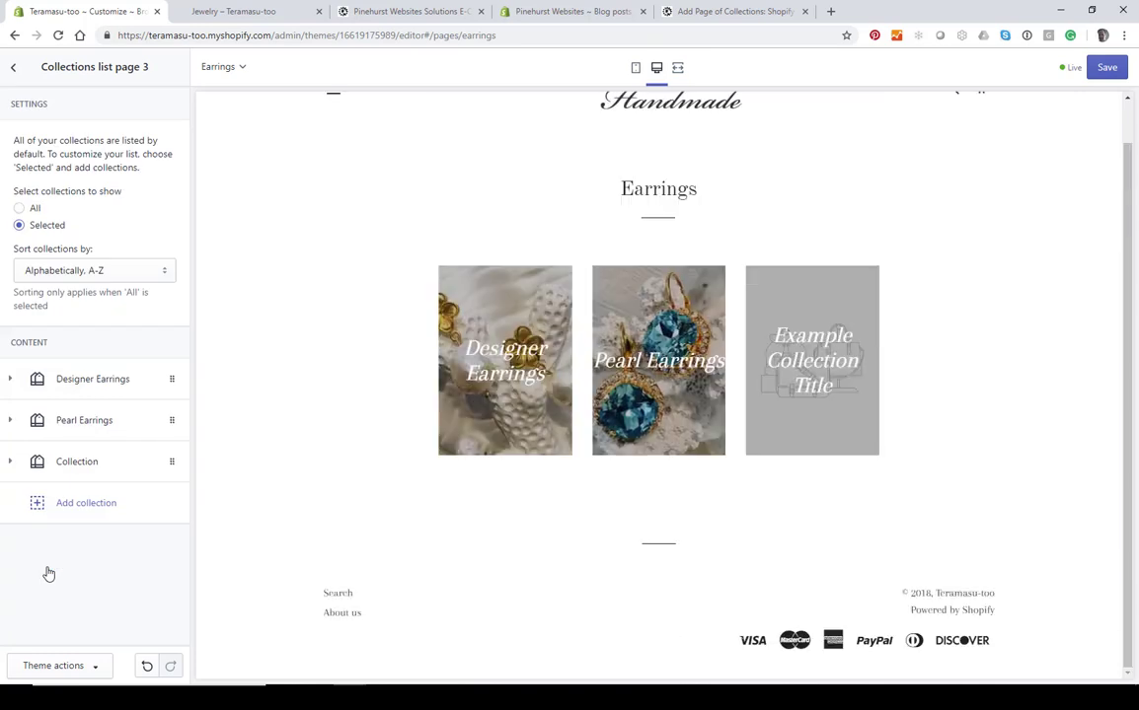
pyautogui.click(74, 472)
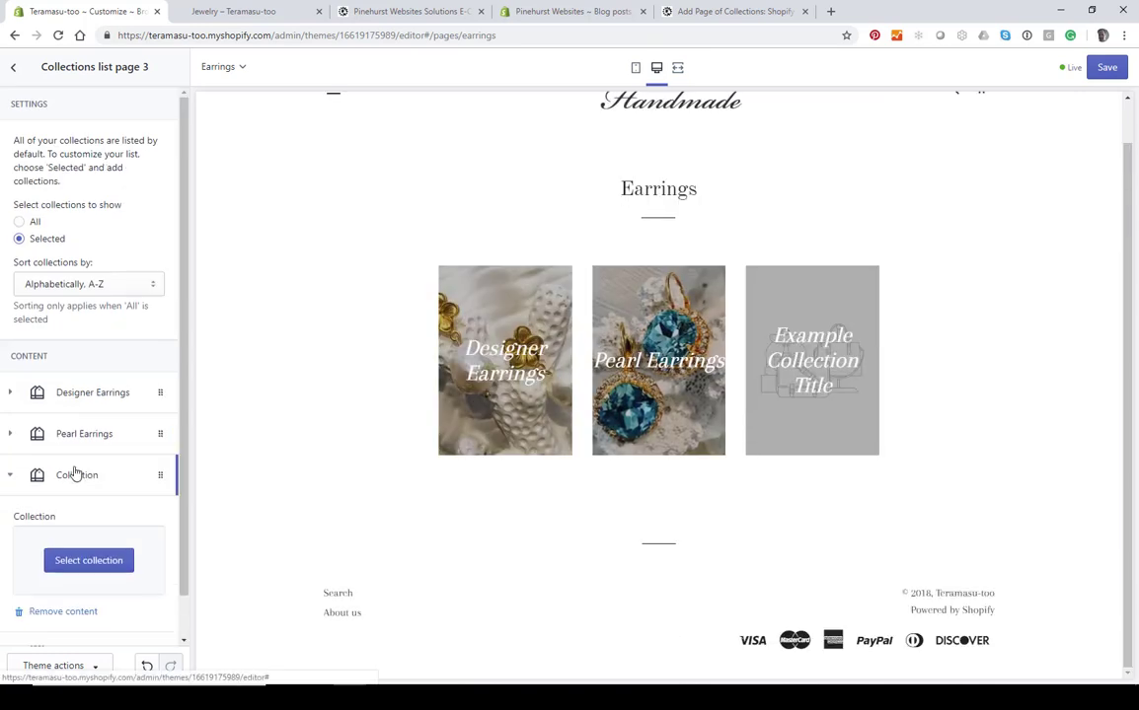
pyautogui.scroll(-1, 74, 475)
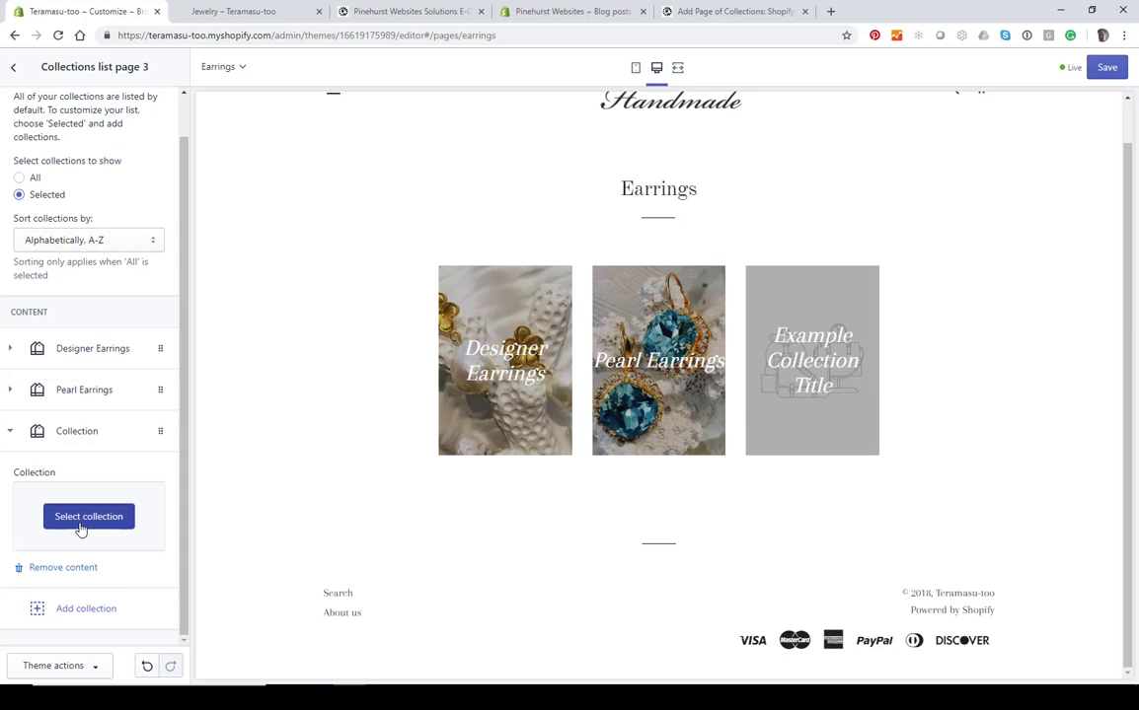
pyautogui.click(79, 523)
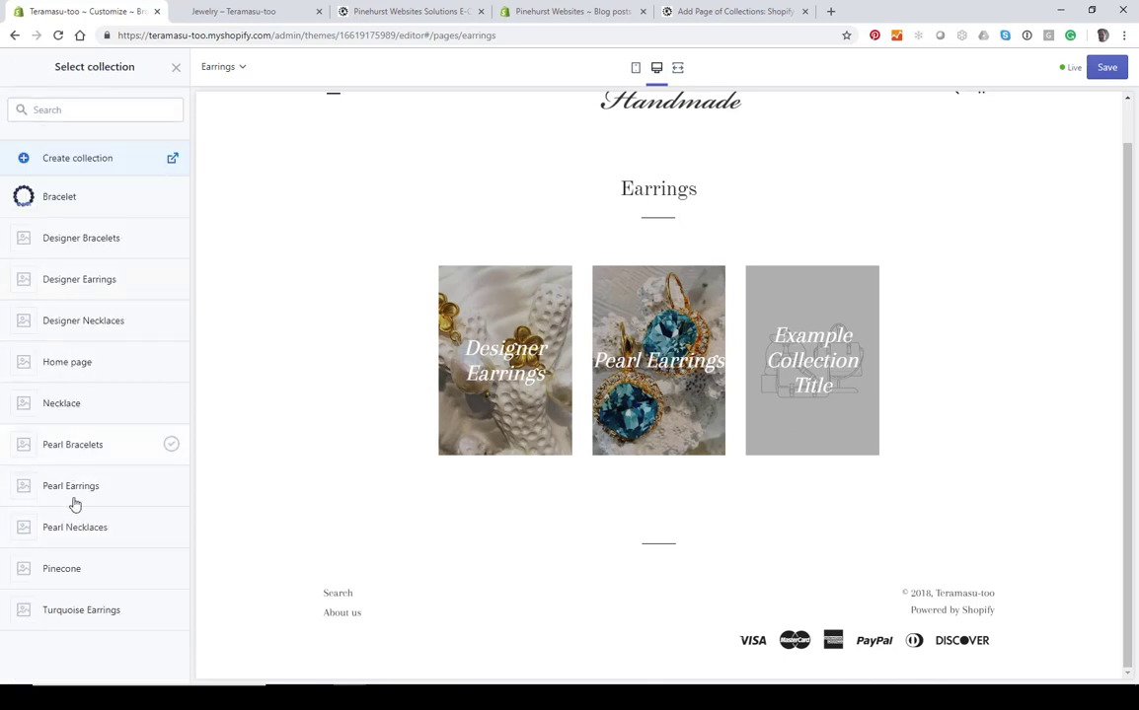
pyautogui.click(73, 611)
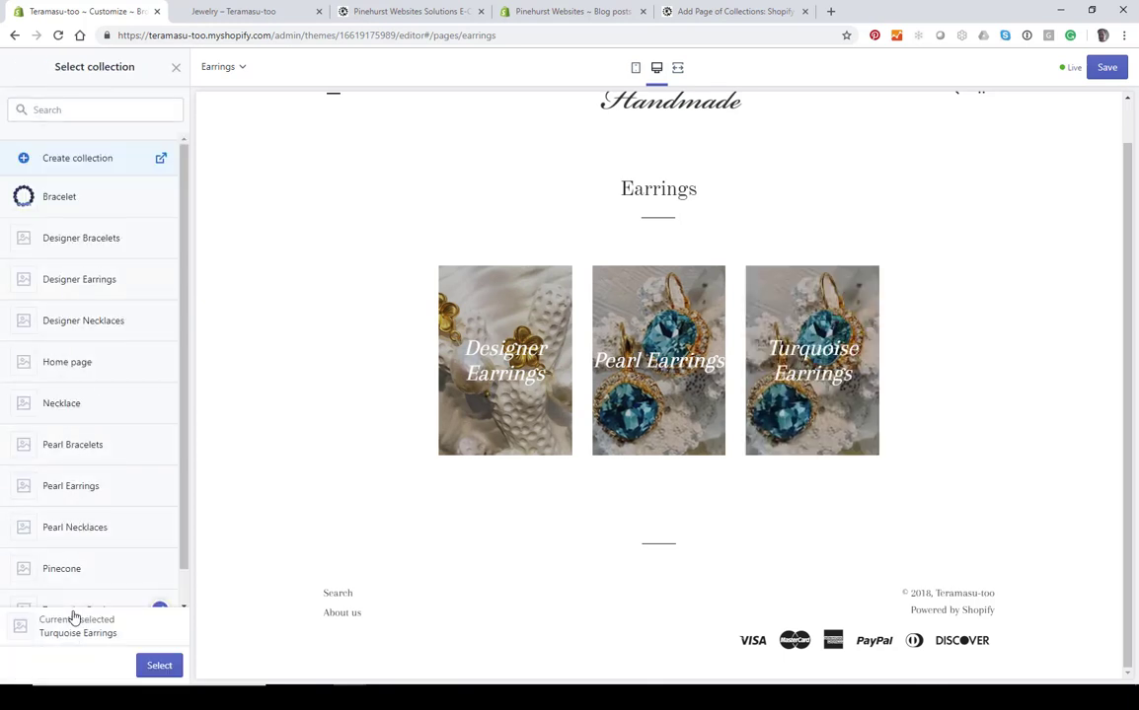
pyautogui.click(158, 668)
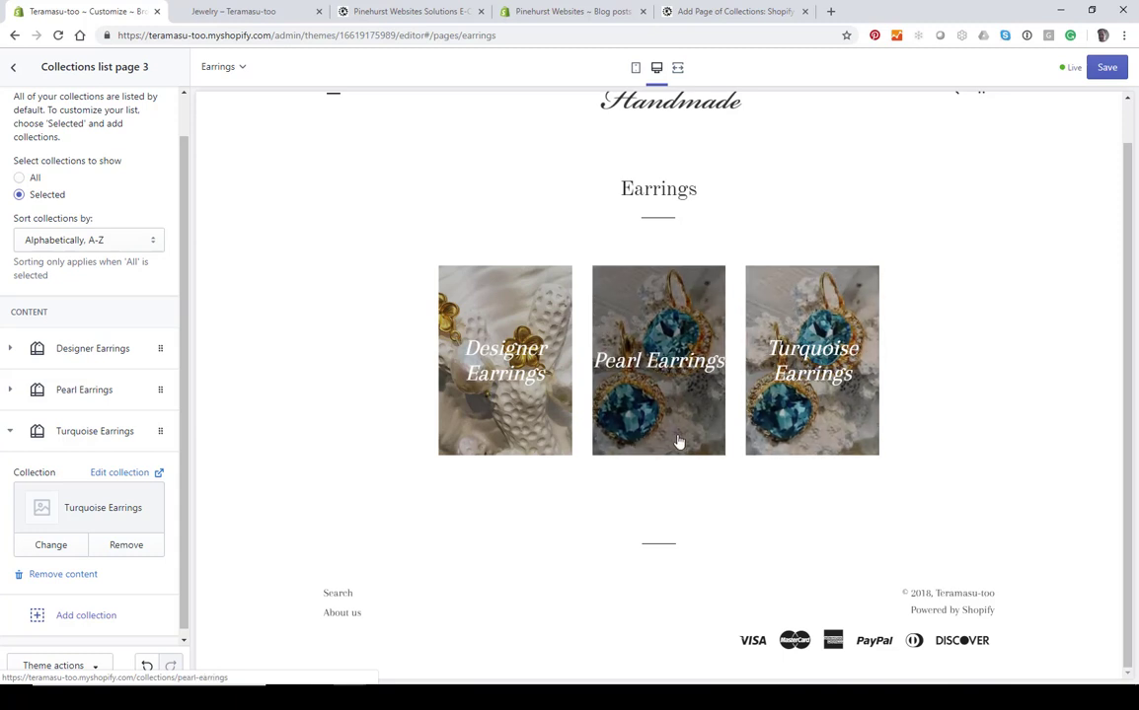
pyautogui.click(15, 71)
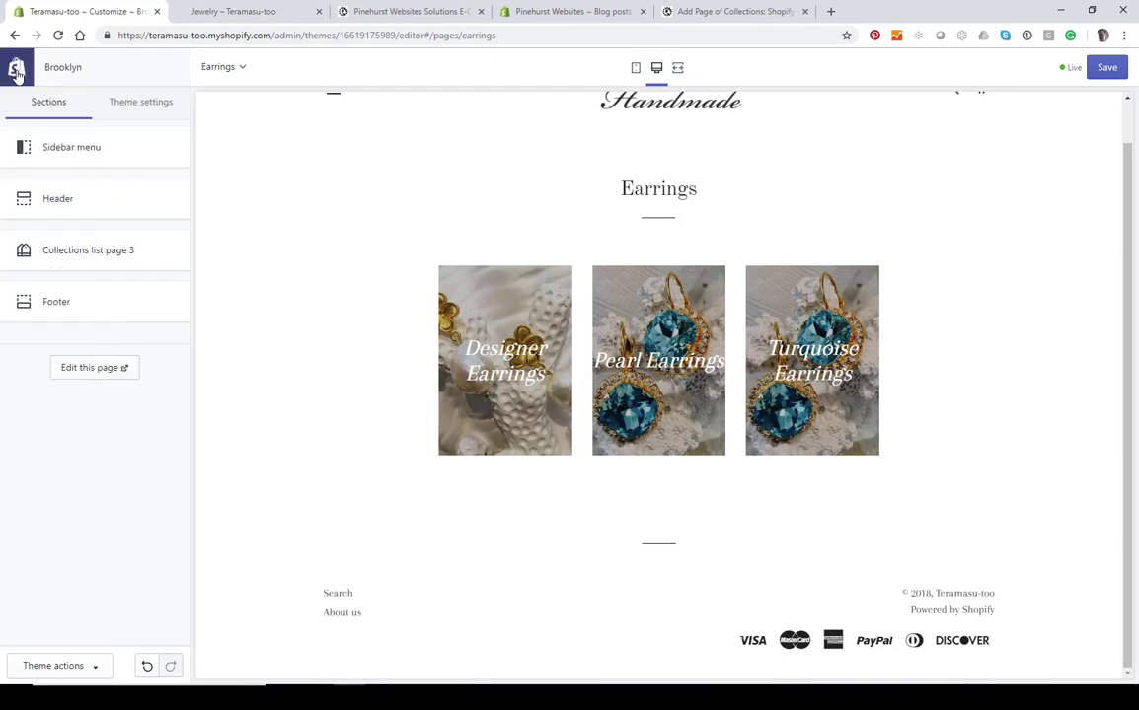
# Save the Earrings page changes and open Products > Collections in the admin.
pyautogui.click(1107, 69)
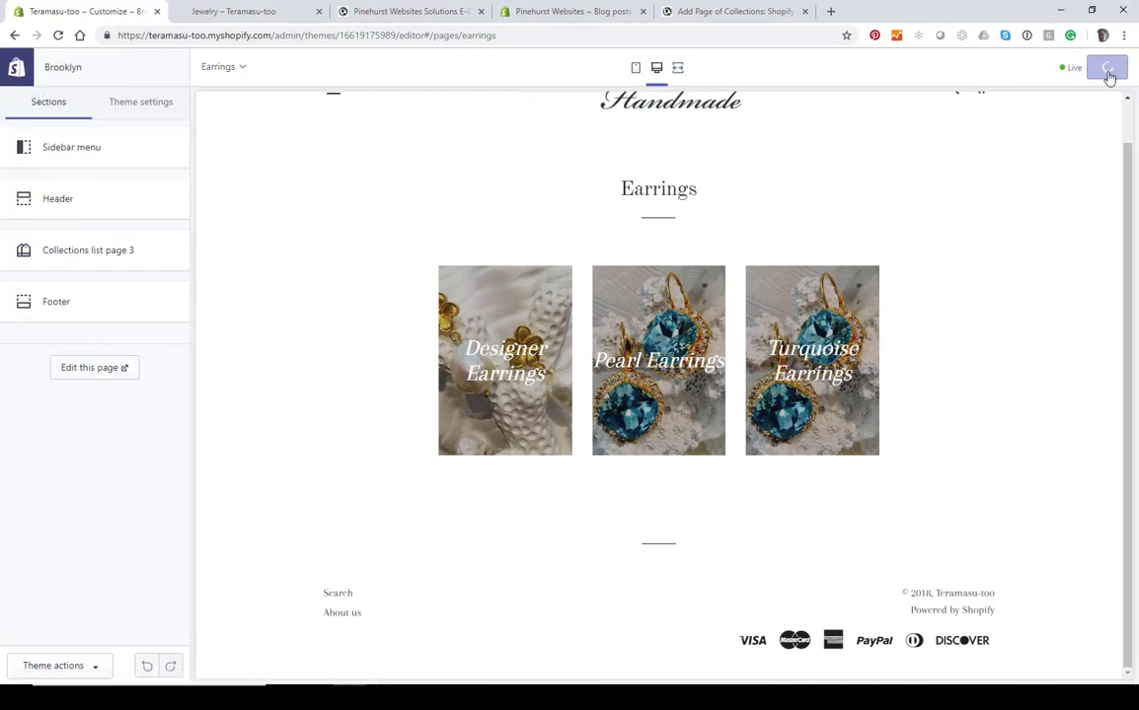
pyautogui.click(16, 72)
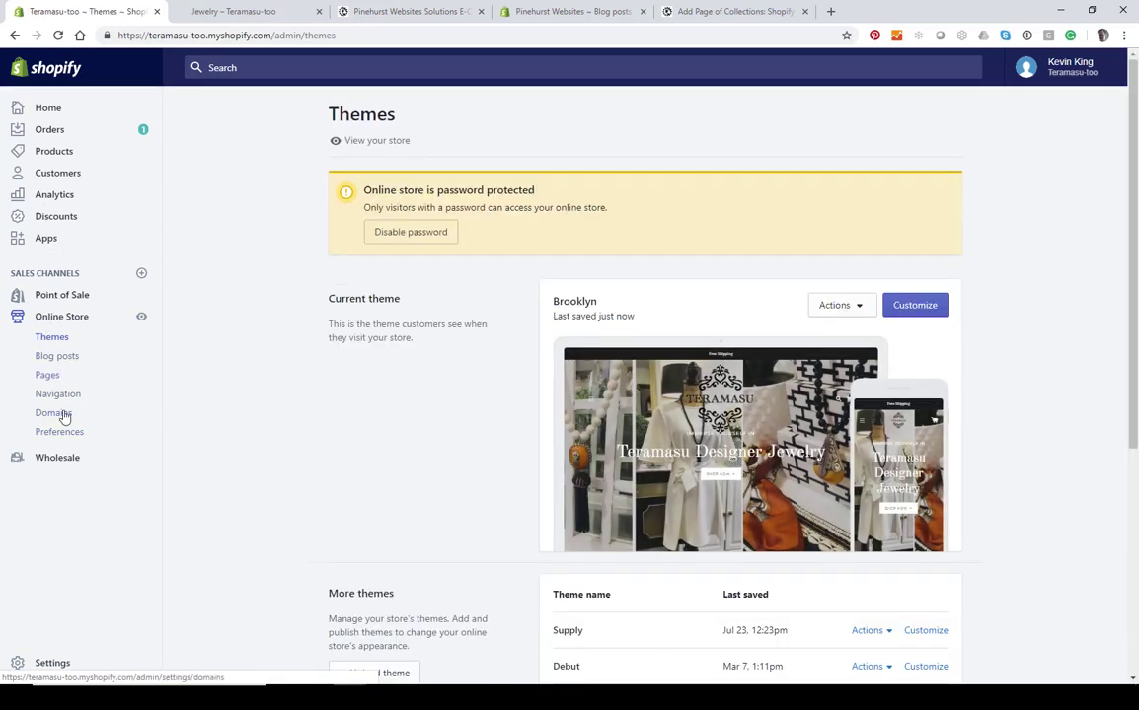
pyautogui.click(50, 152)
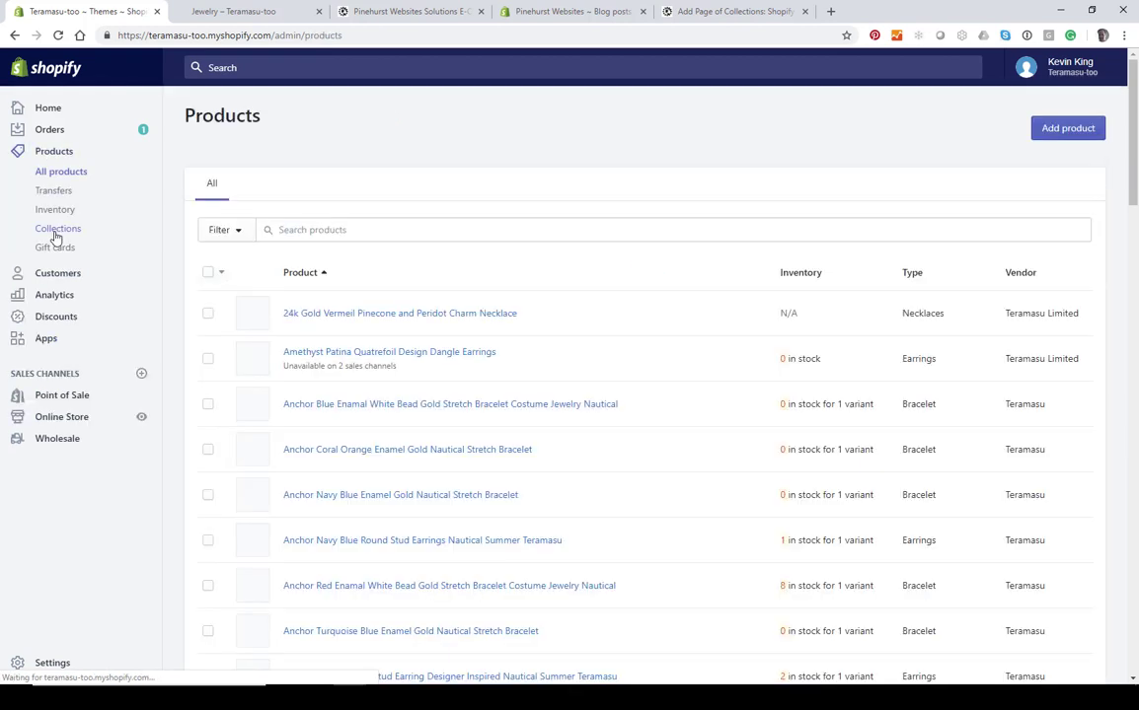
pyautogui.click(57, 229)
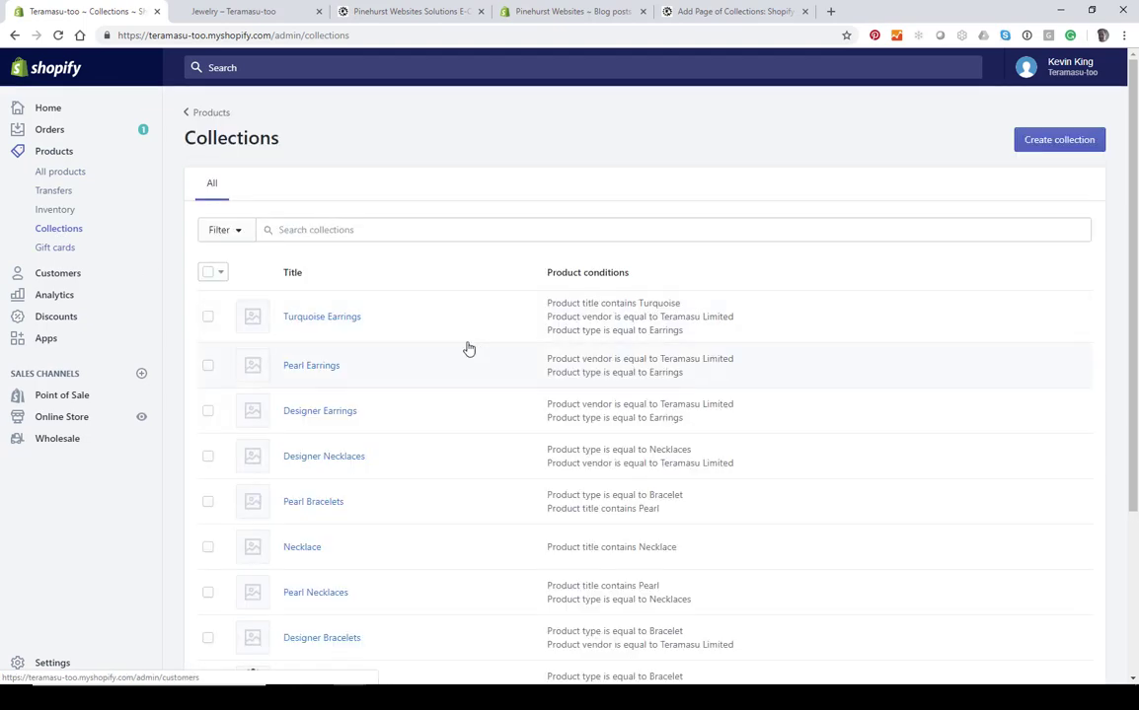
# Set the Turquoise Earrings collection's product sort to Manually.
pyautogui.click(302, 318)
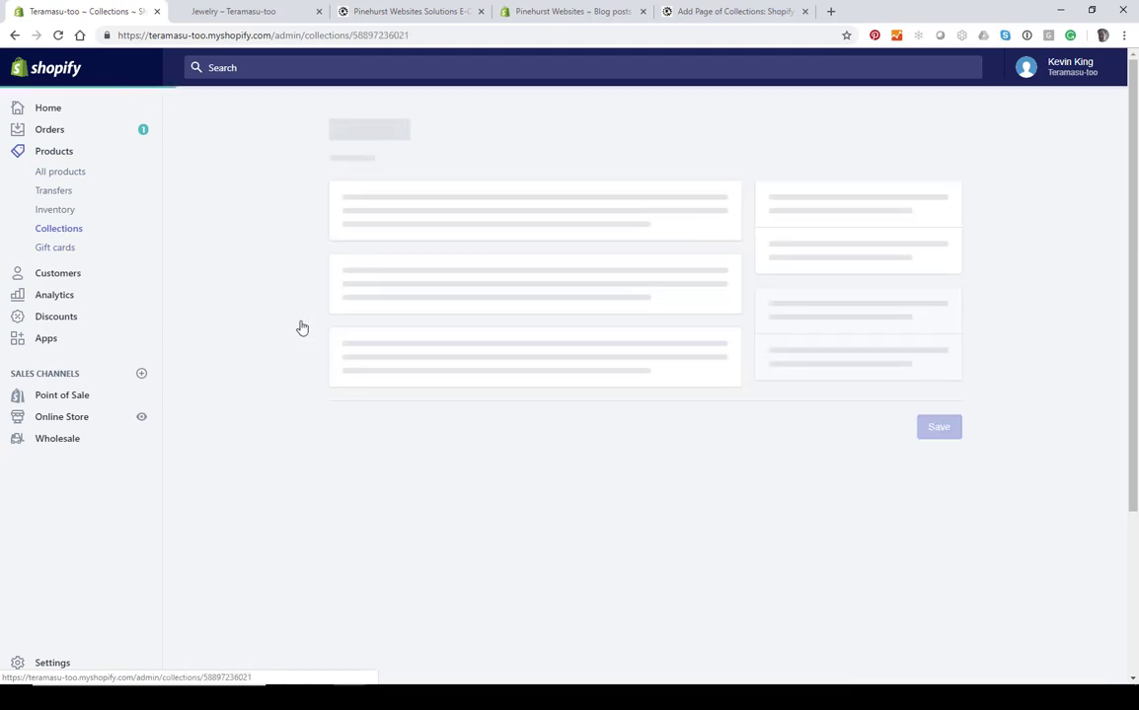
pyautogui.scroll(-6, 321, 395)
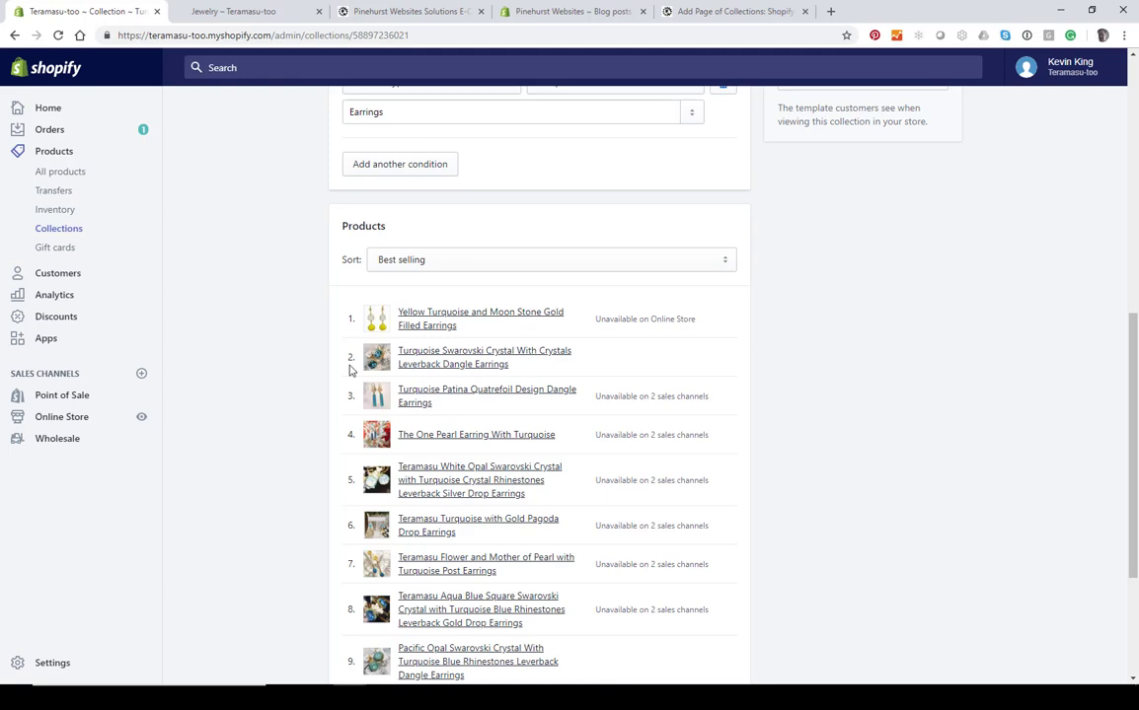
pyautogui.scroll(-3, 437, 368)
pyautogui.scroll(10, 558, 456)
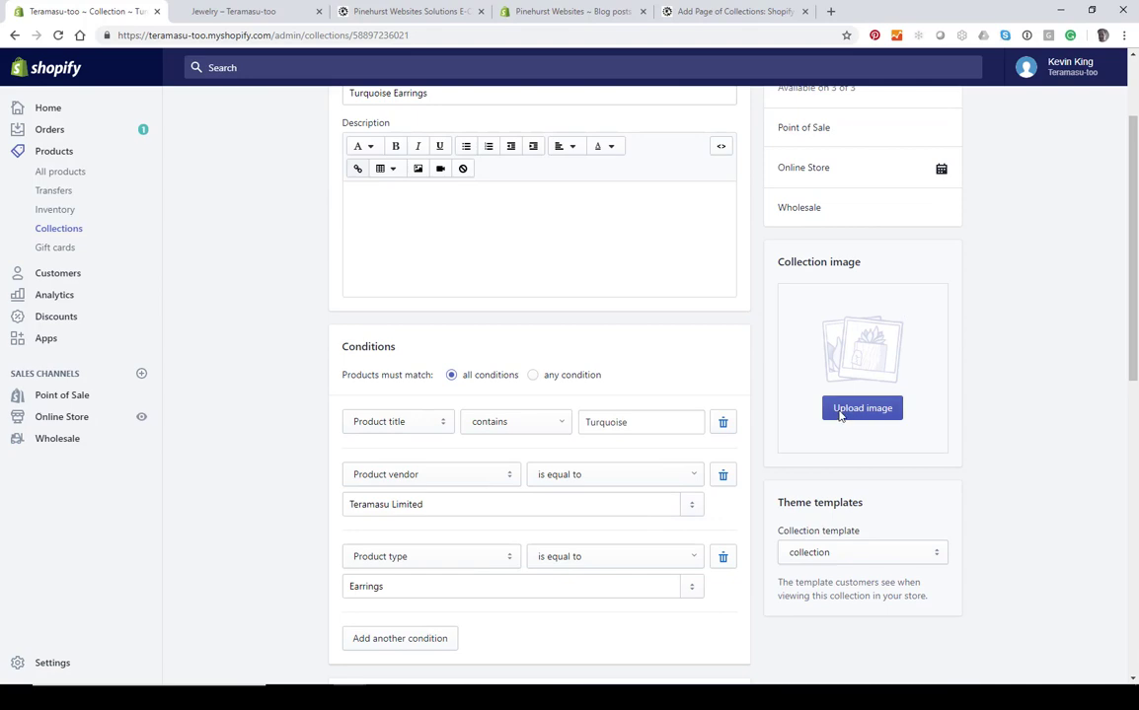
pyautogui.scroll(-8, 703, 355)
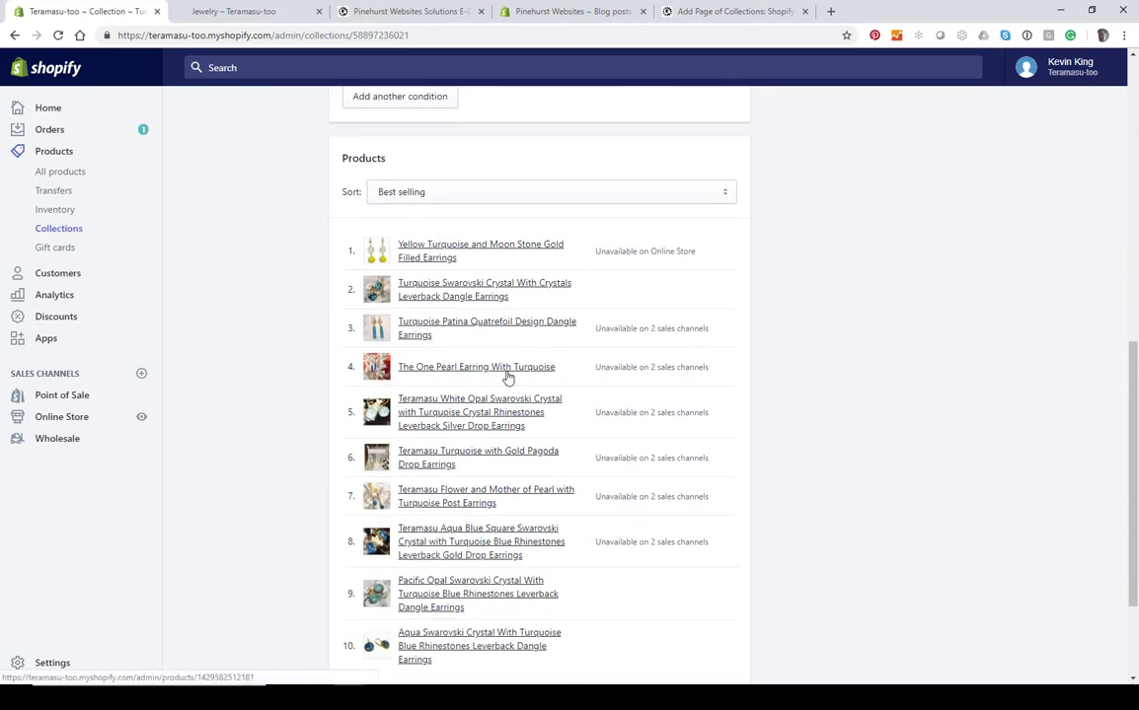
pyautogui.scroll(-2, 506, 377)
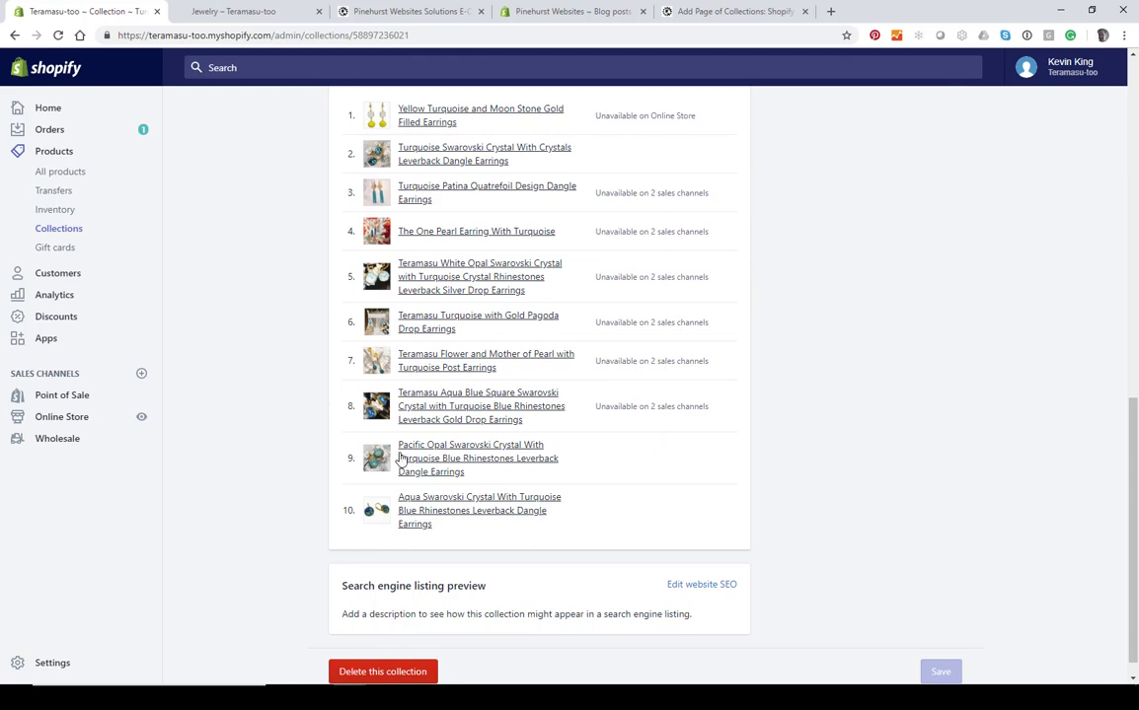
pyautogui.scroll(7, 400, 459)
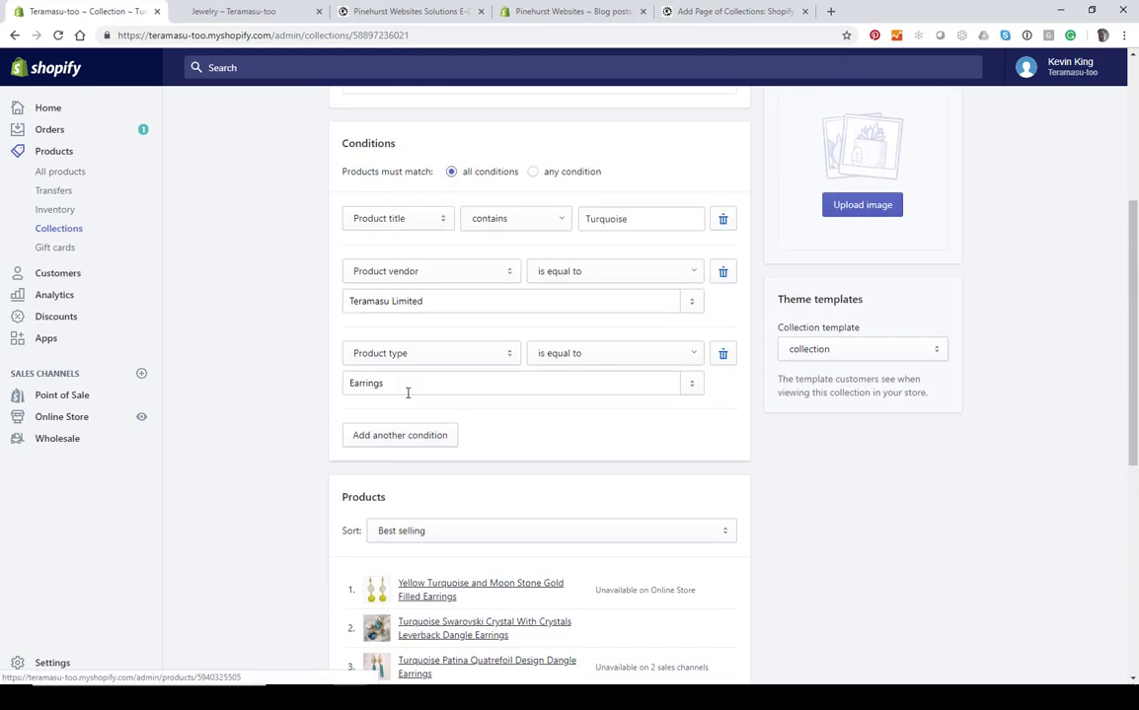
pyautogui.click(412, 534)
pyautogui.click(404, 548)
# Drag the Aqua Swarovski crystal earrings to the top of the collection's products.
pyautogui.scroll(-5, 414, 552)
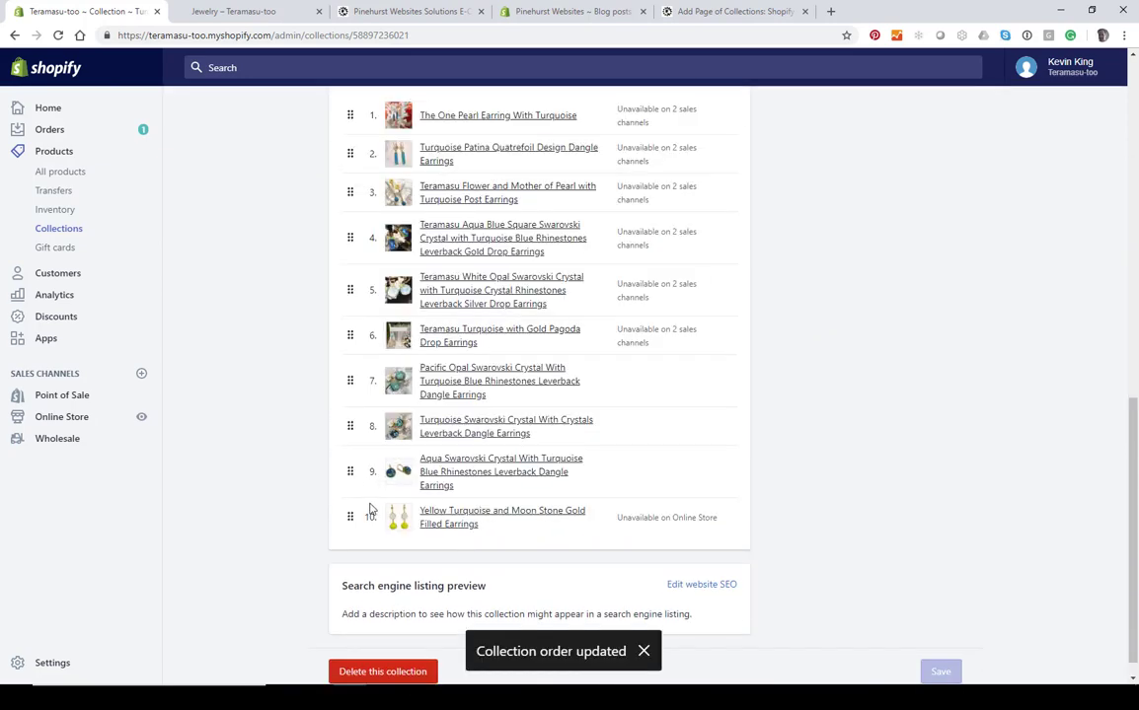
pyautogui.moveTo(348, 471); pyautogui.dragTo(354, 267)
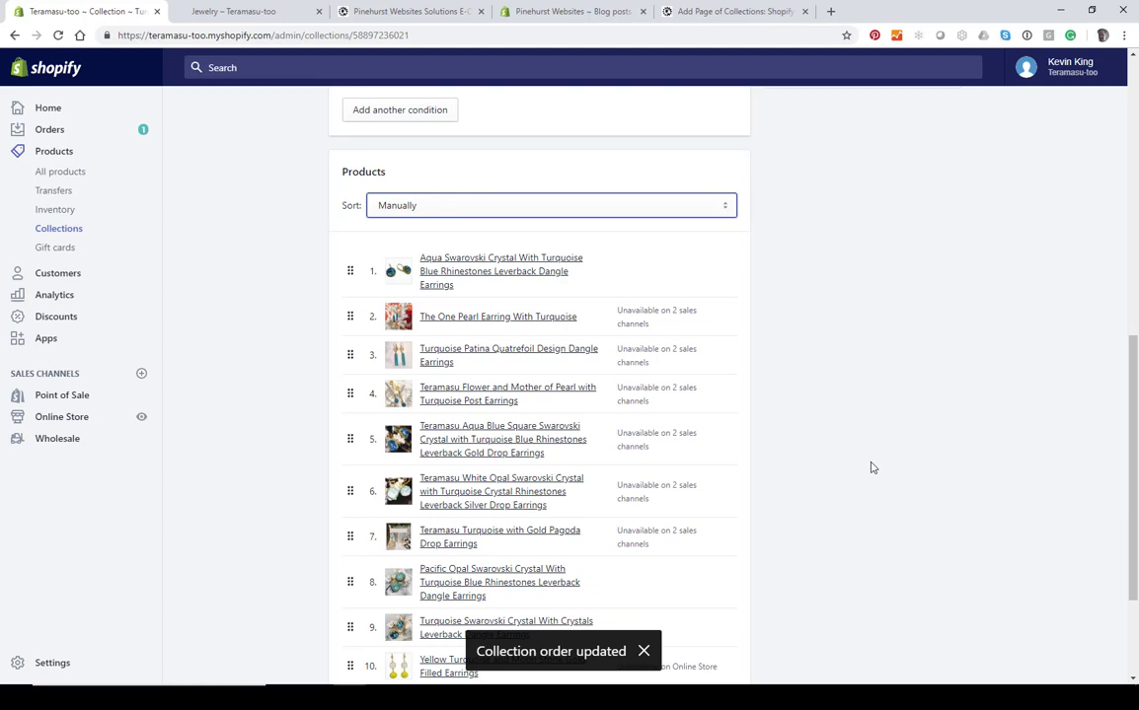
pyautogui.scroll(4, 871, 467)
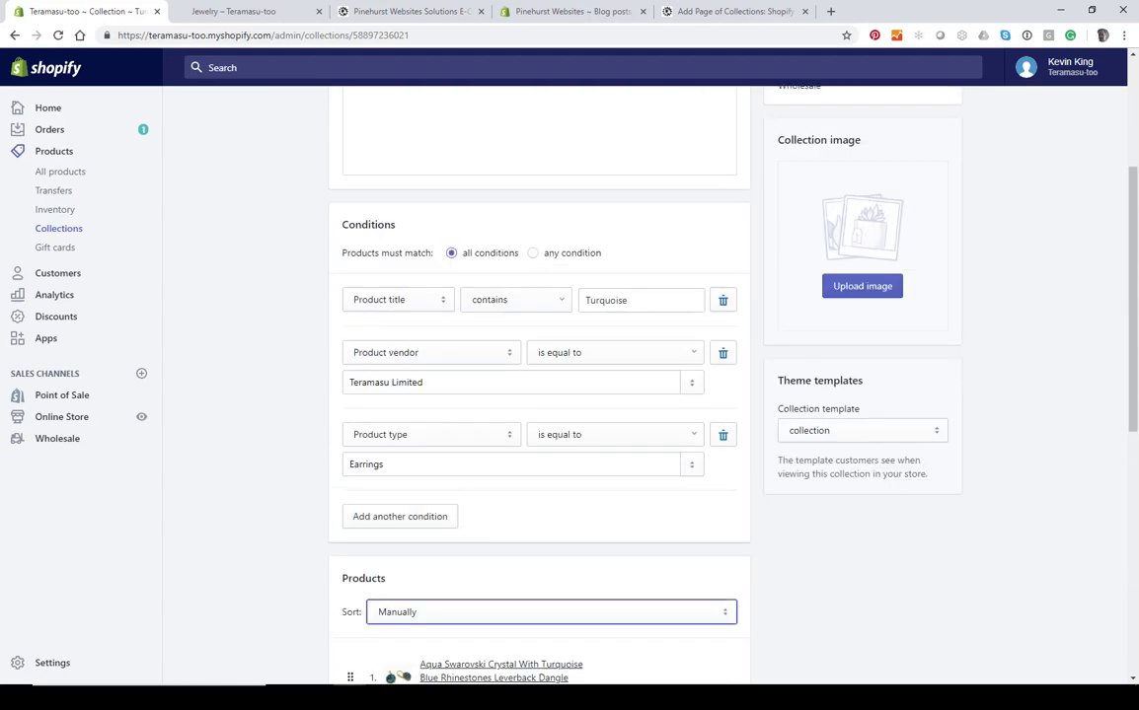
pyautogui.click(253, 11)
# Confirm the live Earrings page shows Designer, Pearl and Turquoise Earrings, then return to the Turquoise Earrings collection admin.
pyautogui.click(239, 91)
pyautogui.click(53, 166)
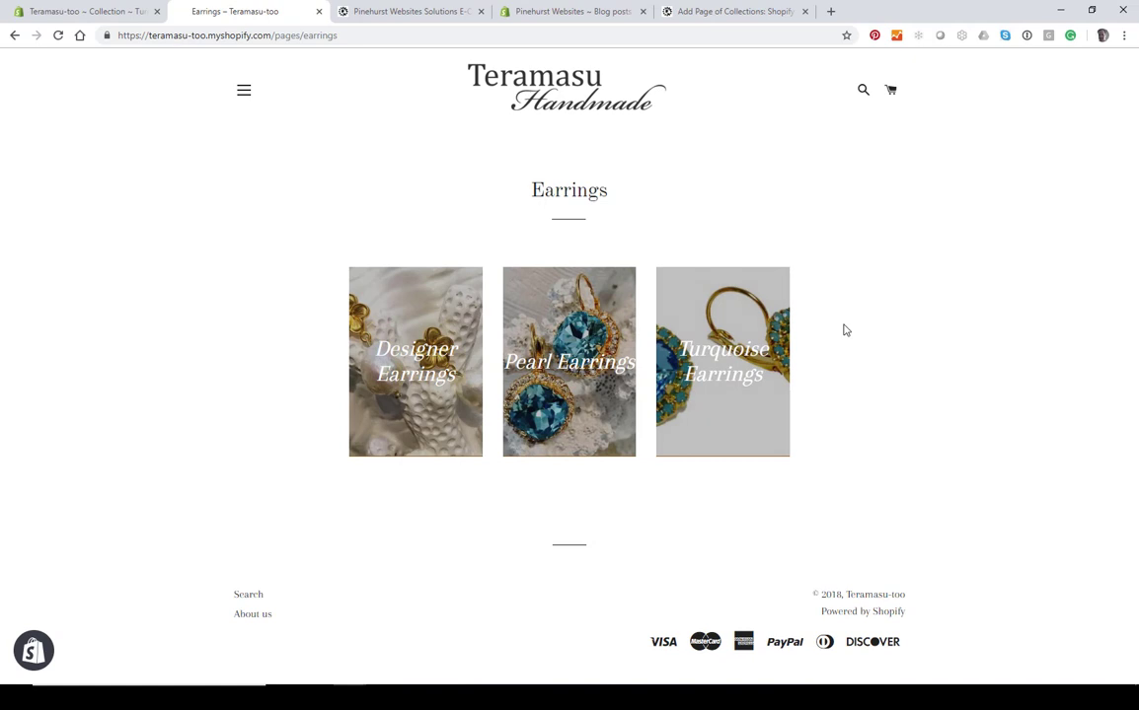
pyautogui.click(74, 10)
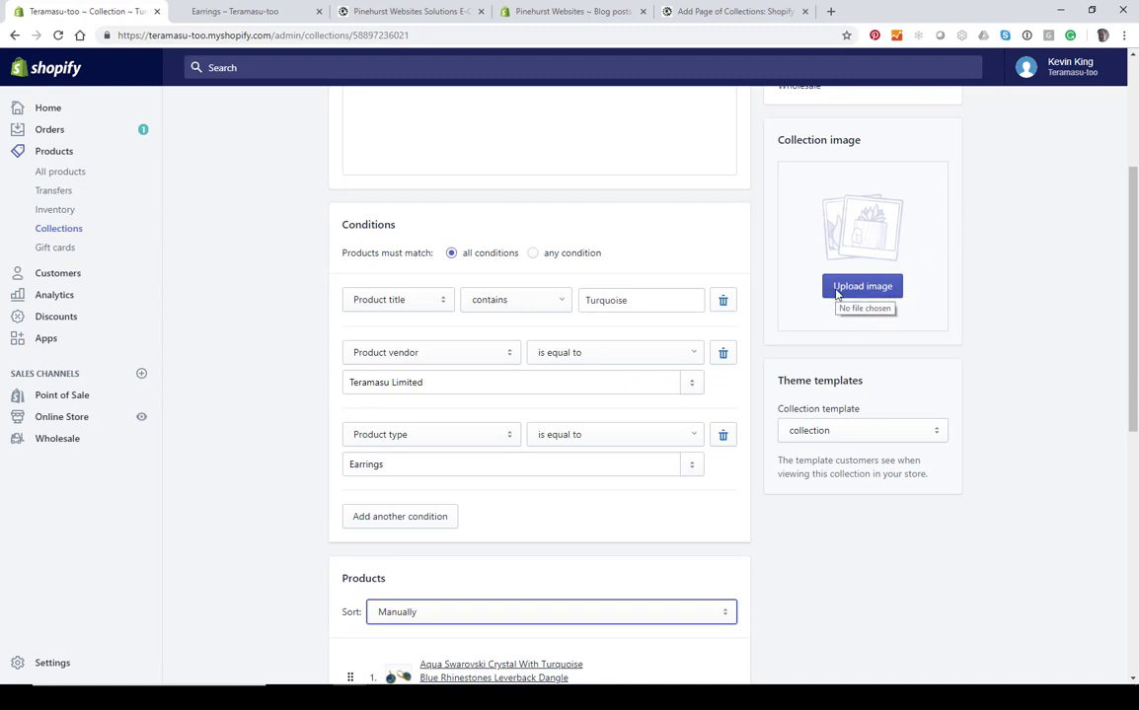
pyautogui.scroll(3, 837, 292)
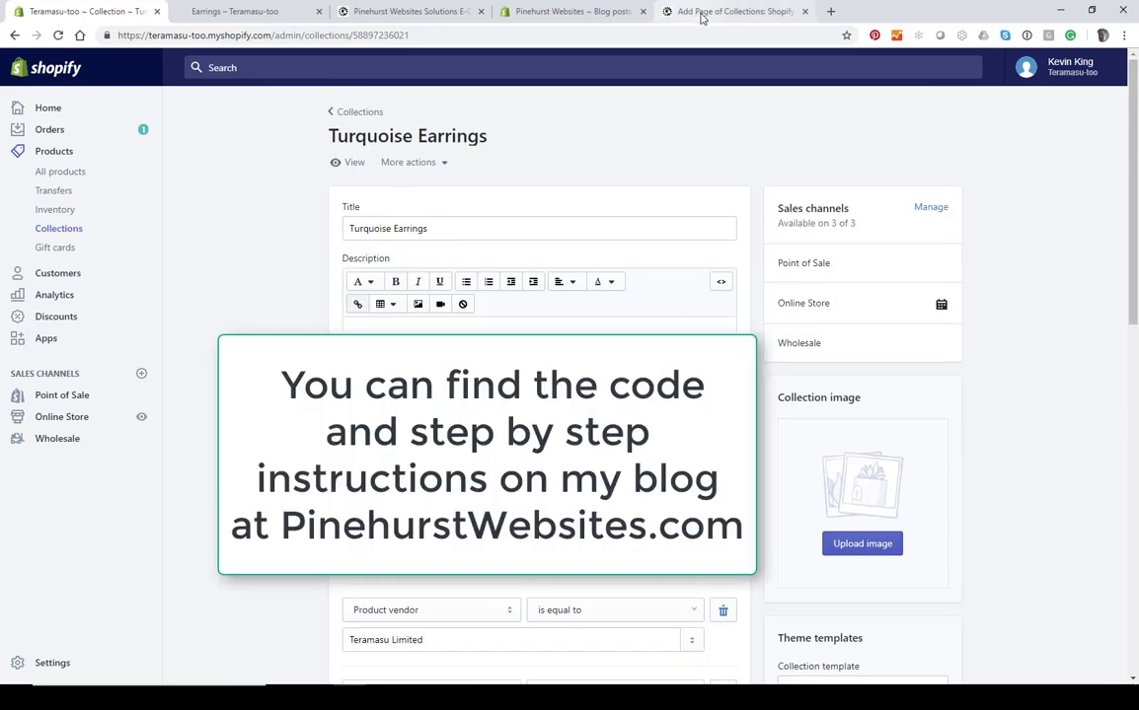
# Review the 'Add Page of Collections' blog post on the Pinehurst Websites blog.
pyautogui.click(701, 12)
pyautogui.scroll(-15, 664, 285)
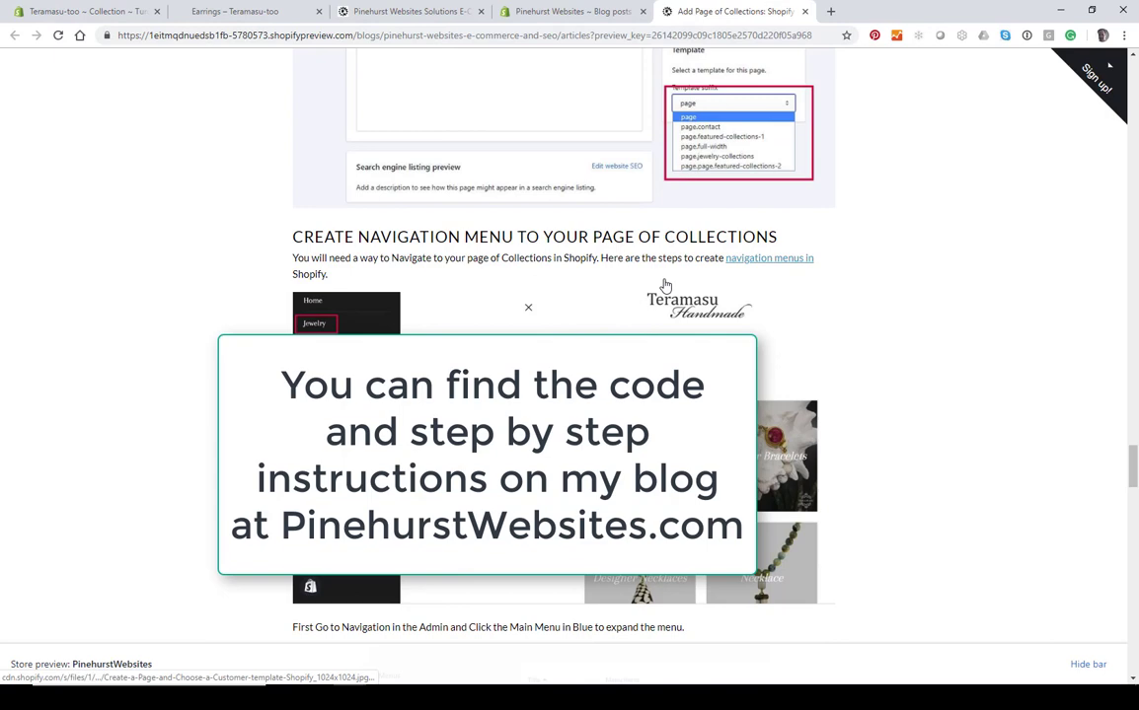
pyautogui.scroll(-15, 664, 286)
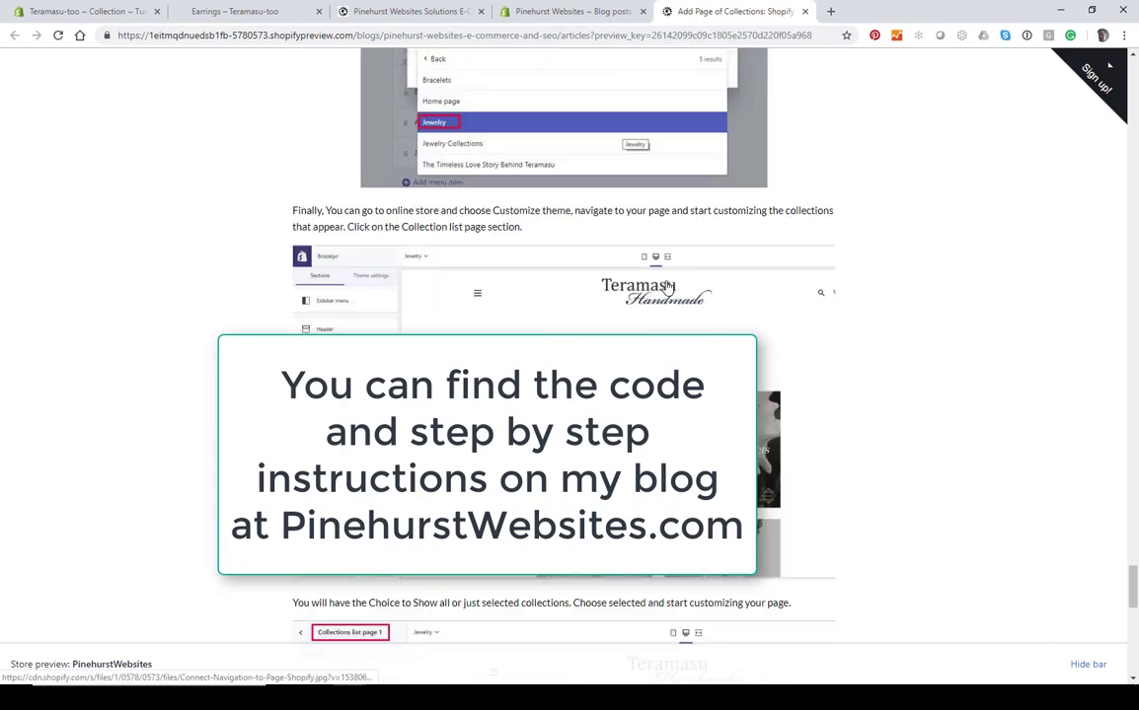
pyautogui.scroll(-3, 667, 287)
pyautogui.scroll(3, 667, 287)
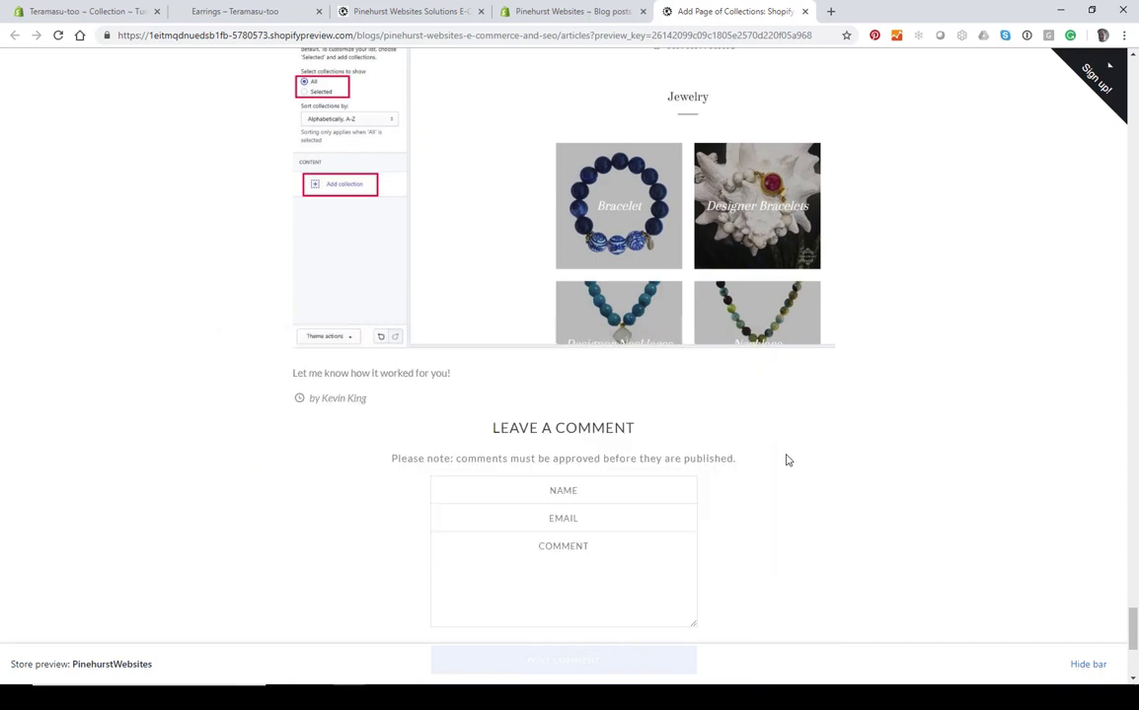
pyautogui.scroll(20, 787, 460)
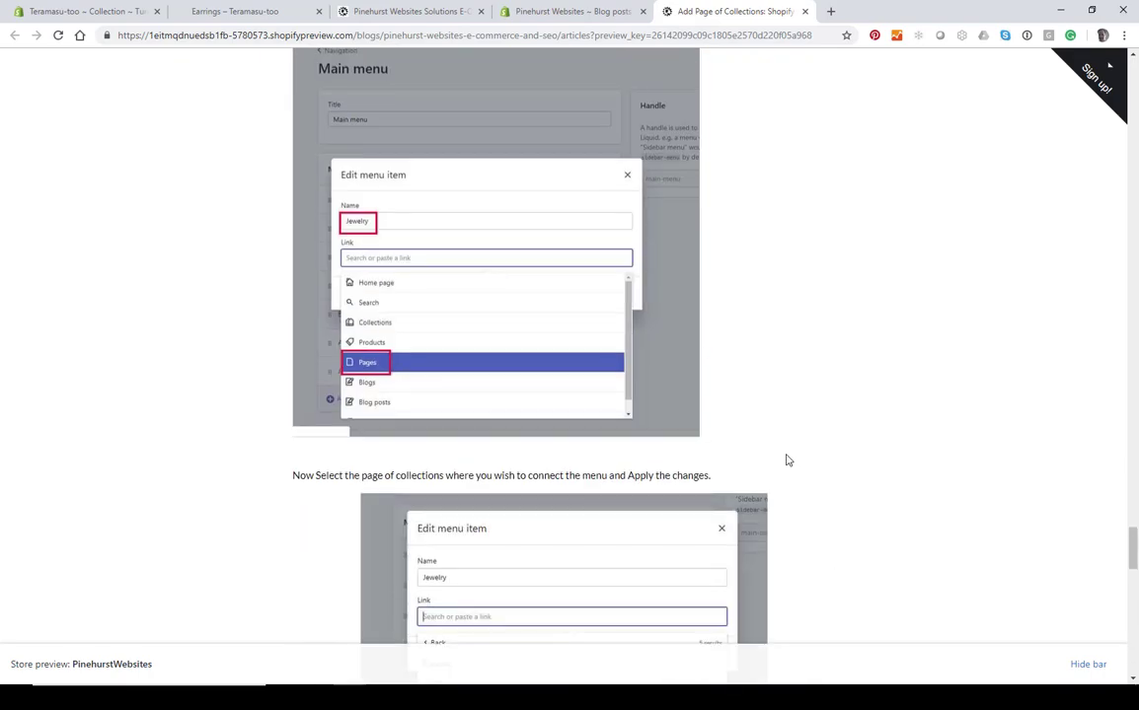
pyautogui.scroll(15, 787, 460)
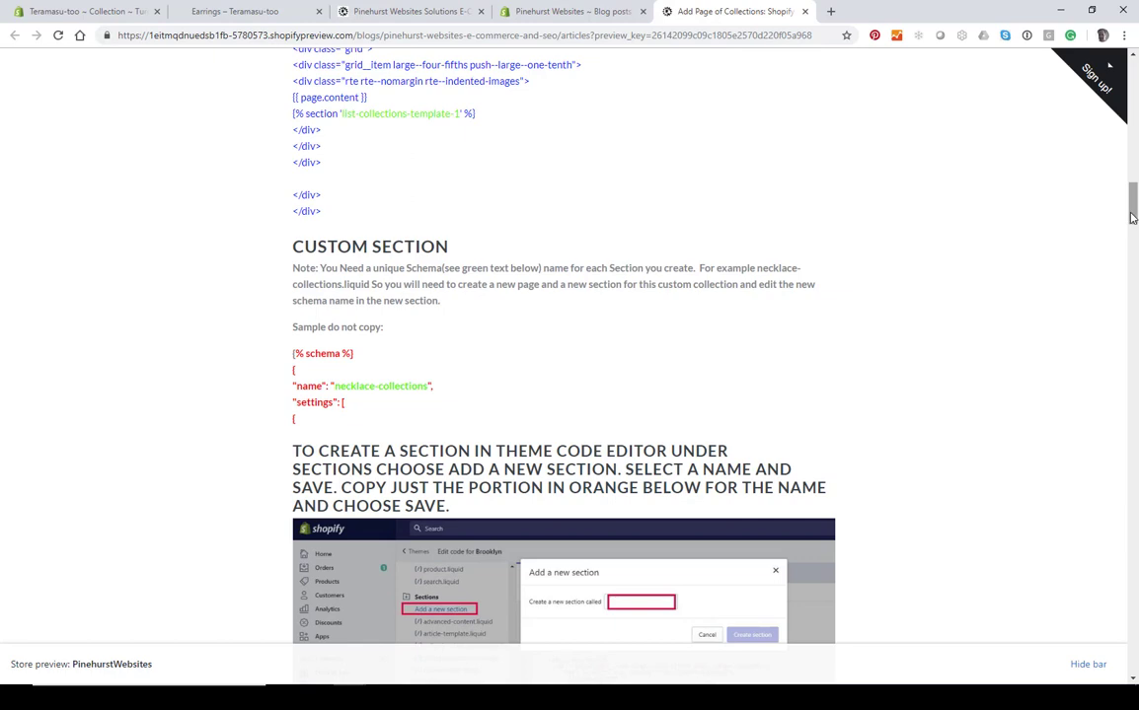
pyautogui.moveTo(1132, 202); pyautogui.dragTo(1131, 55)
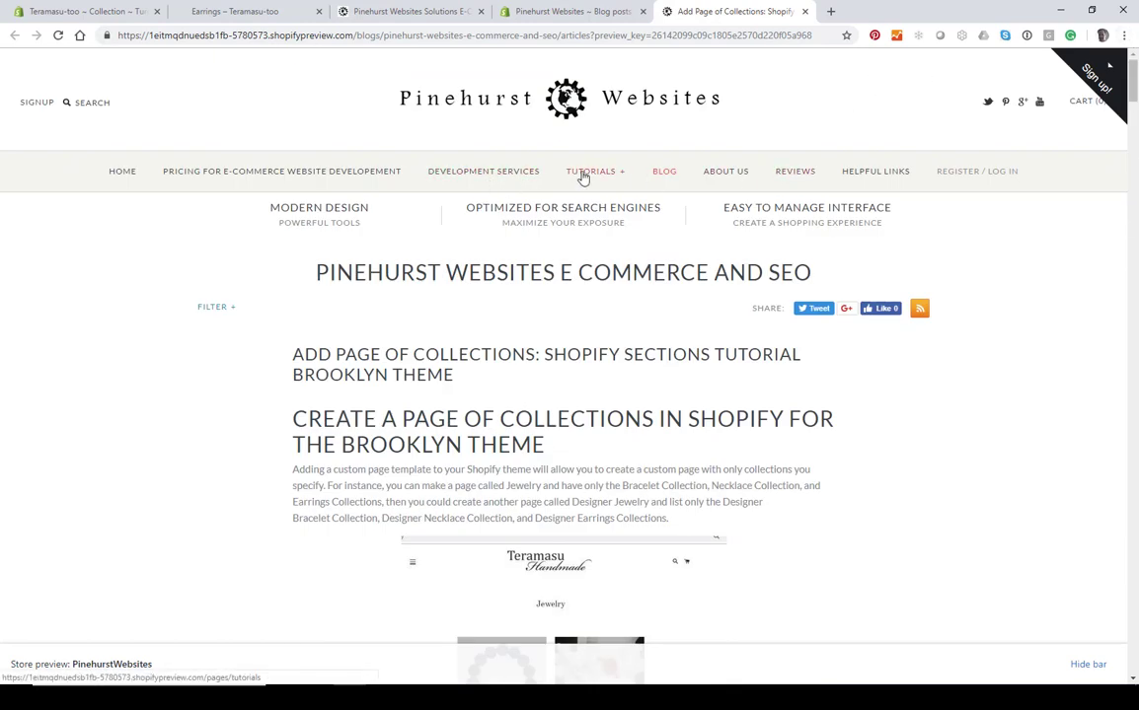
# Go to the Tutorial Index page from the Tutorials menu and browse its tutorial list.
pyautogui.moveTo(582, 177)
pyautogui.click(847, 221)
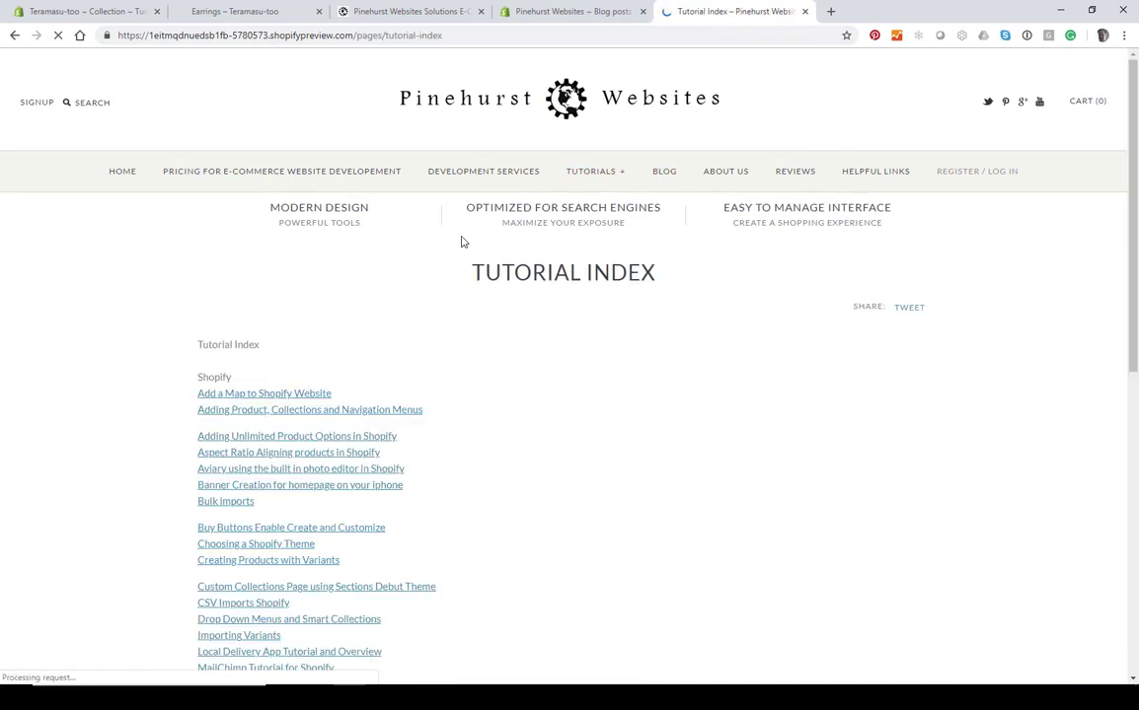
pyautogui.scroll(-5, 259, 426)
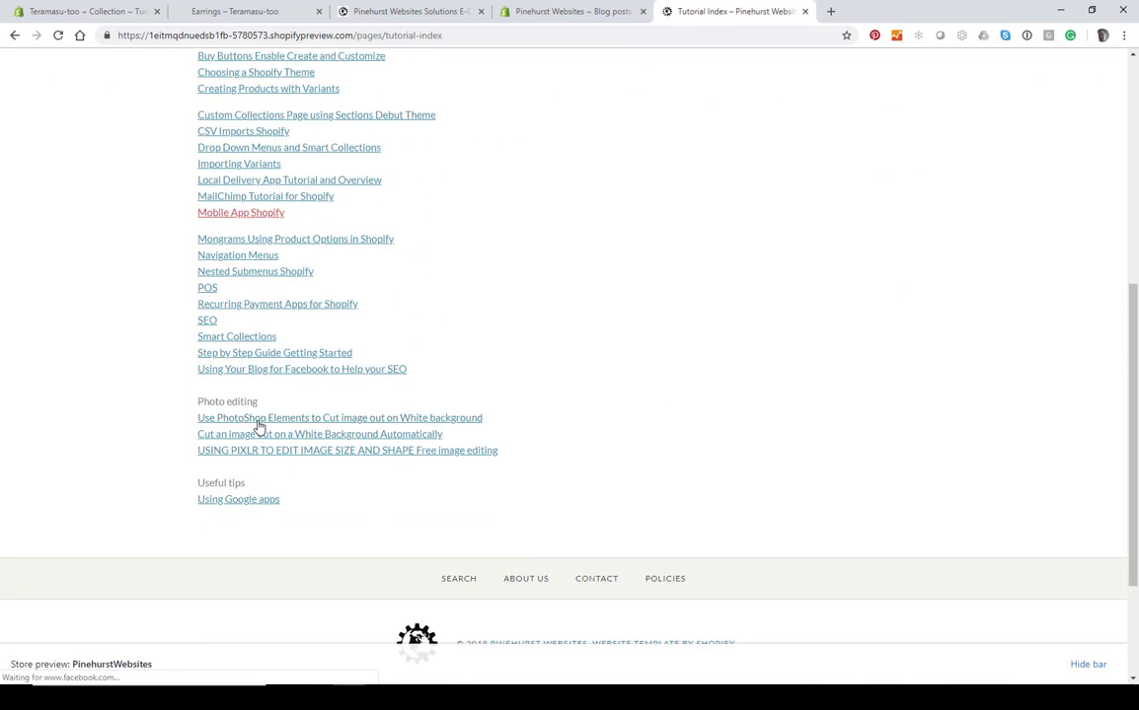
pyautogui.scroll(5, 114, 481)
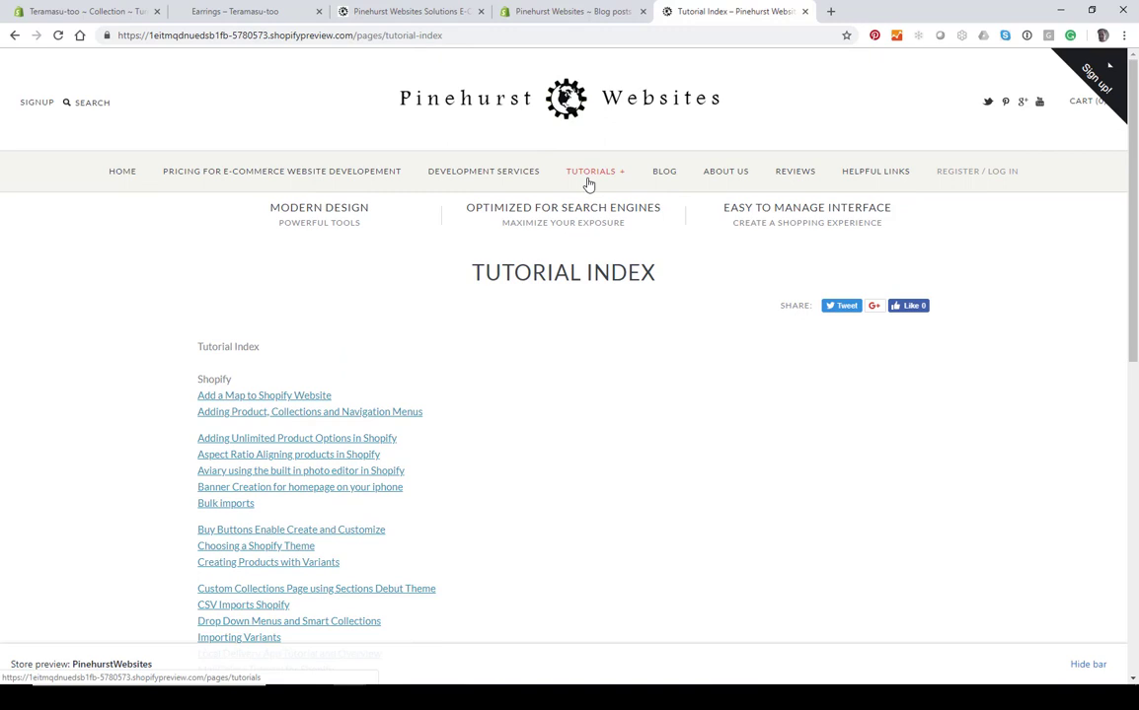
pyautogui.moveTo(588, 185)
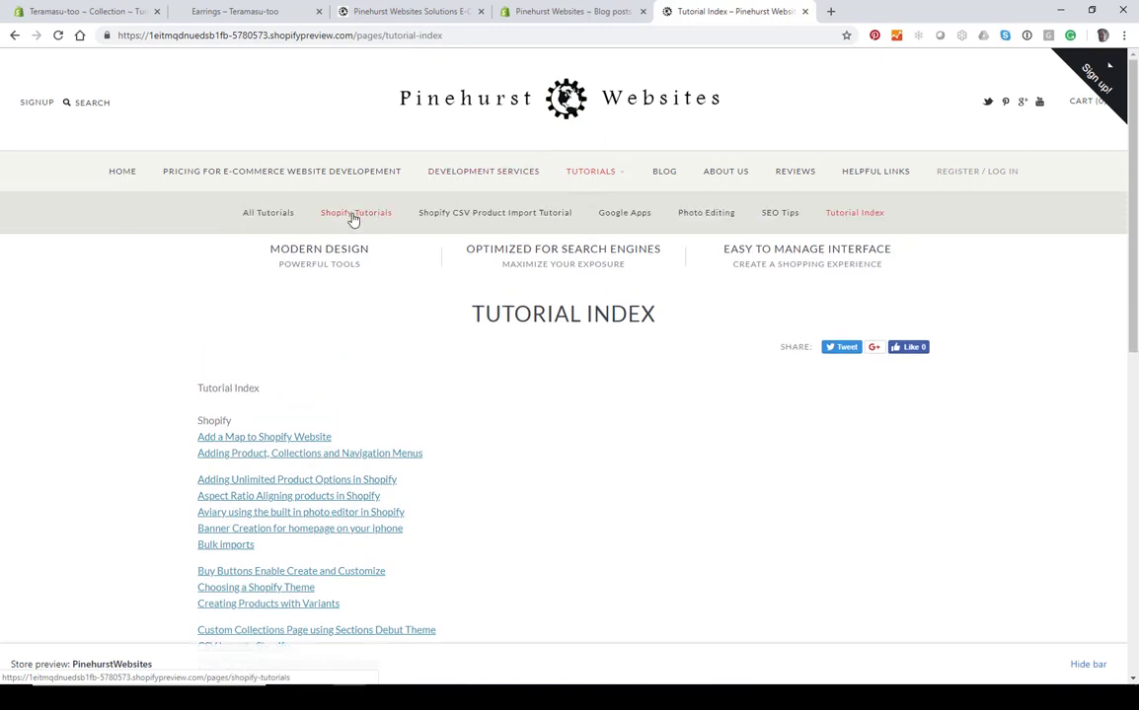